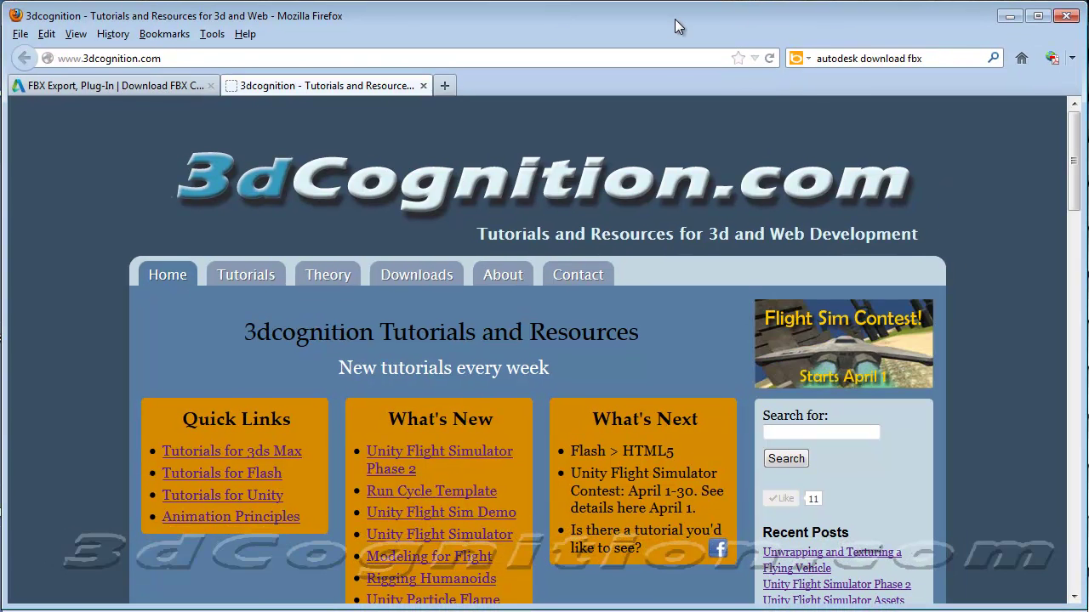
Step: Open the Unity Flight Simulator Phase 2 article on 3dcognition.com and scroll through it
click(455, 457)
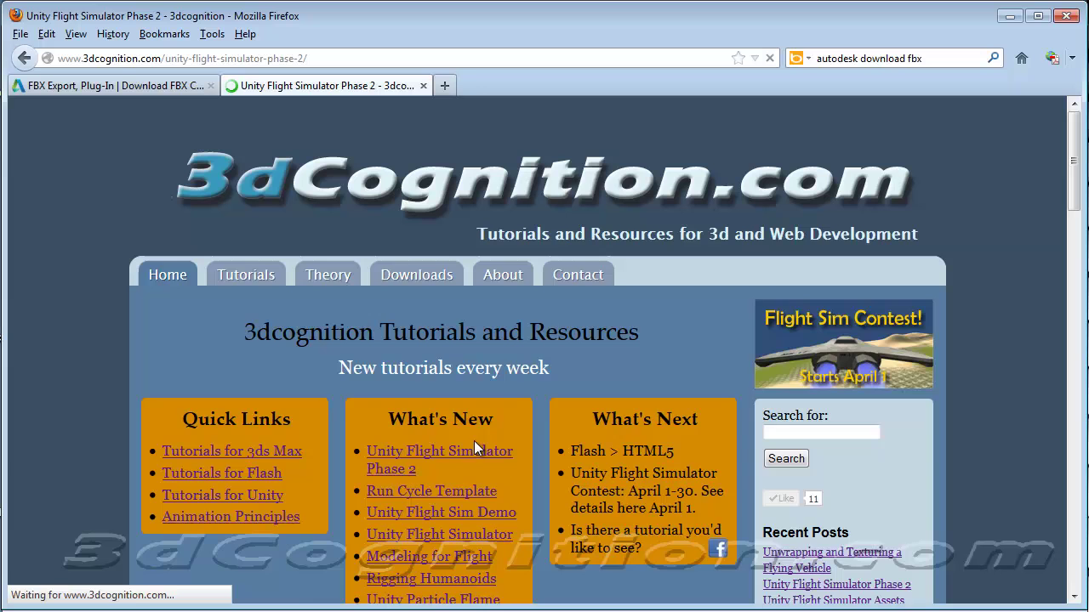
scroll(612, 424, down, 2)
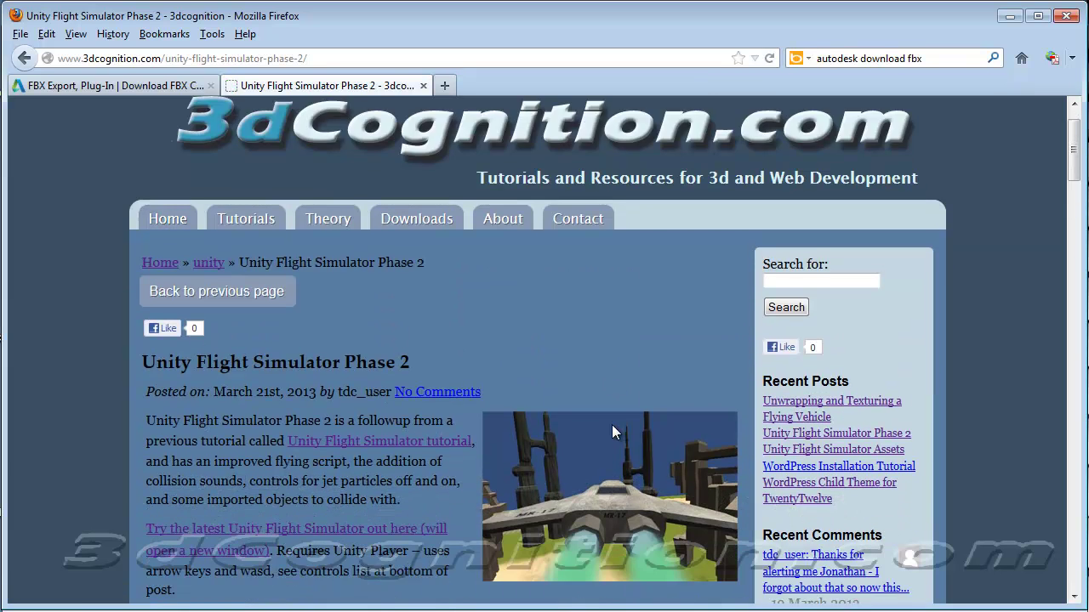
scroll(612, 424, down, 5)
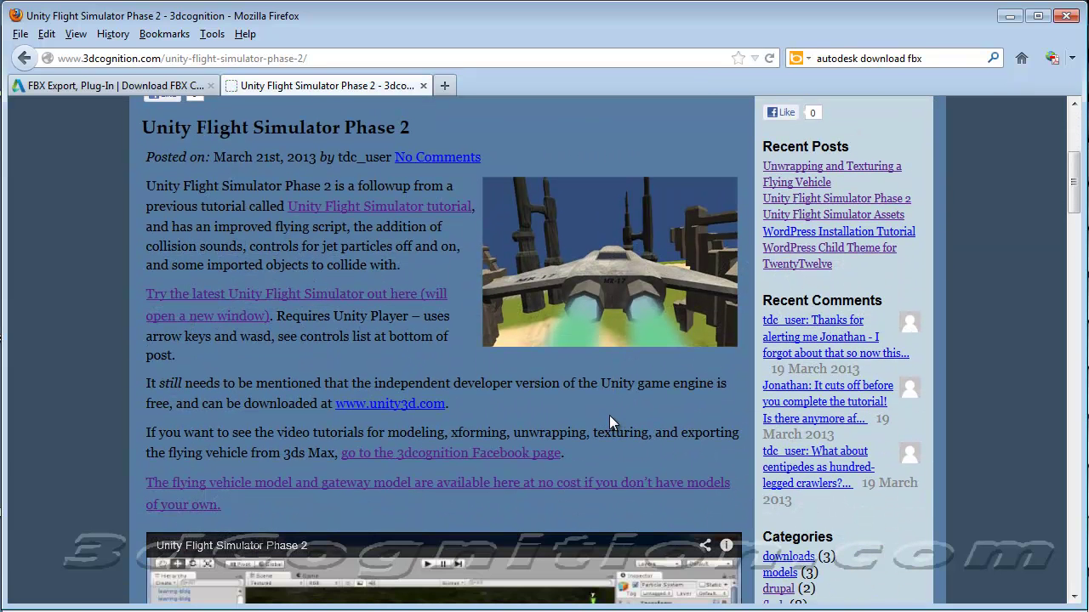
scroll(597, 417, up, 6)
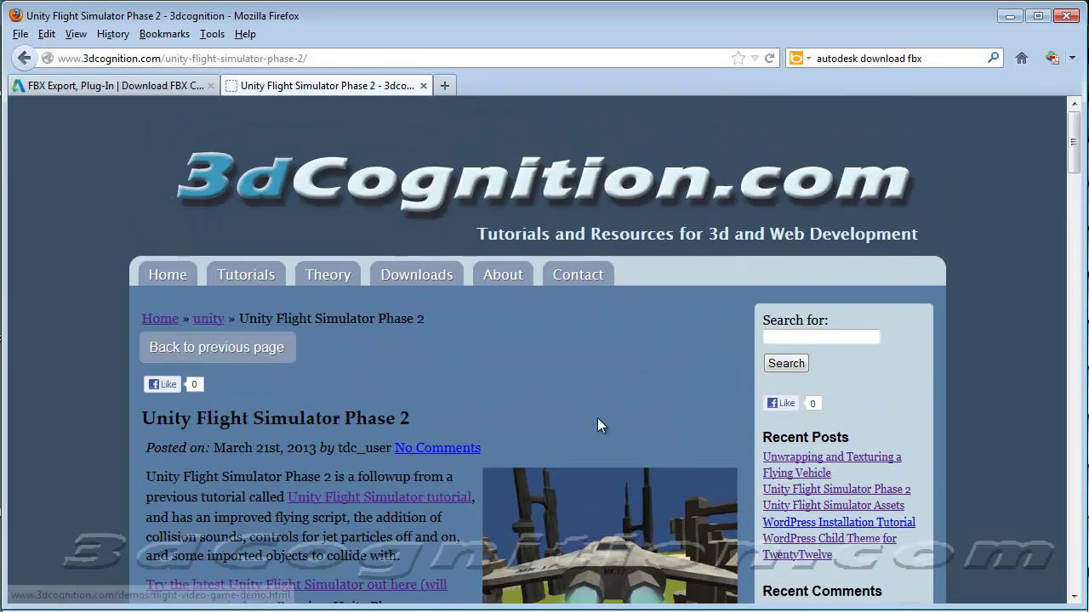
scroll(597, 417, down, 6)
scroll(597, 418, down, 5)
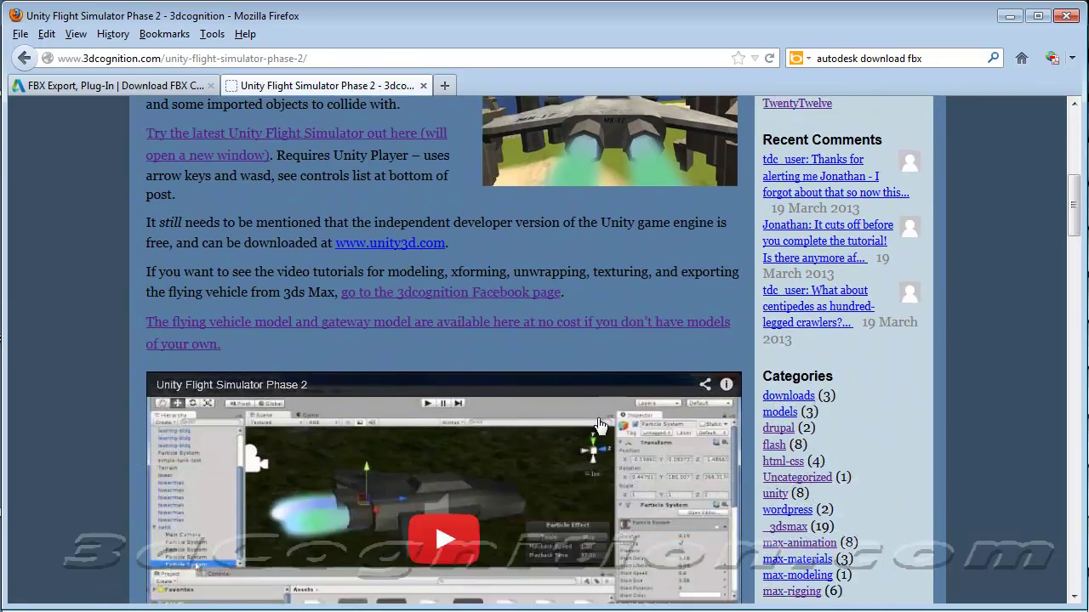
scroll(599, 423, up, 8)
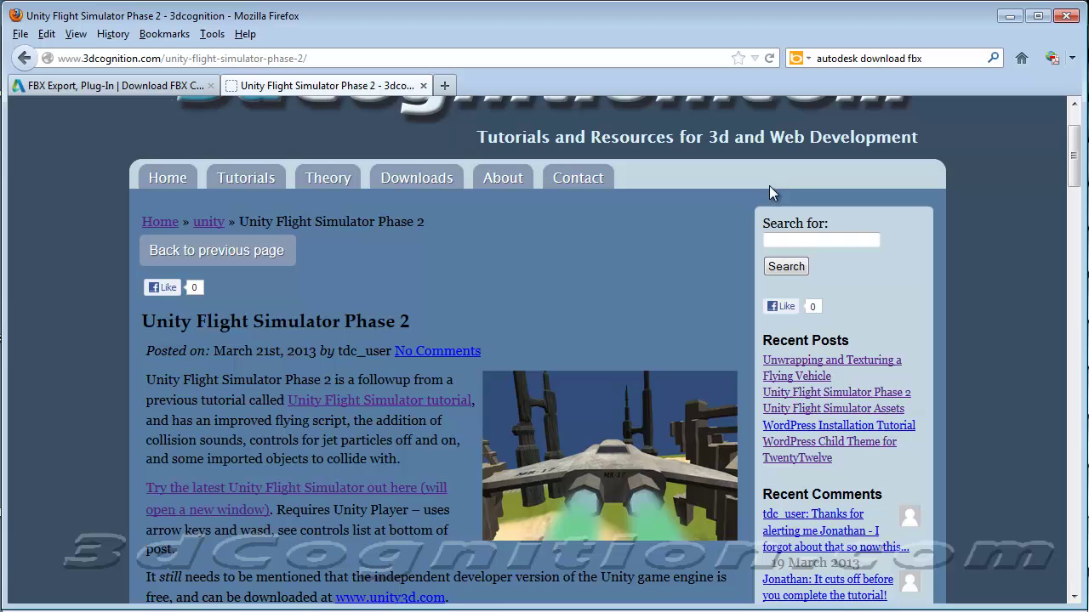
scroll(520, 423, down, 2)
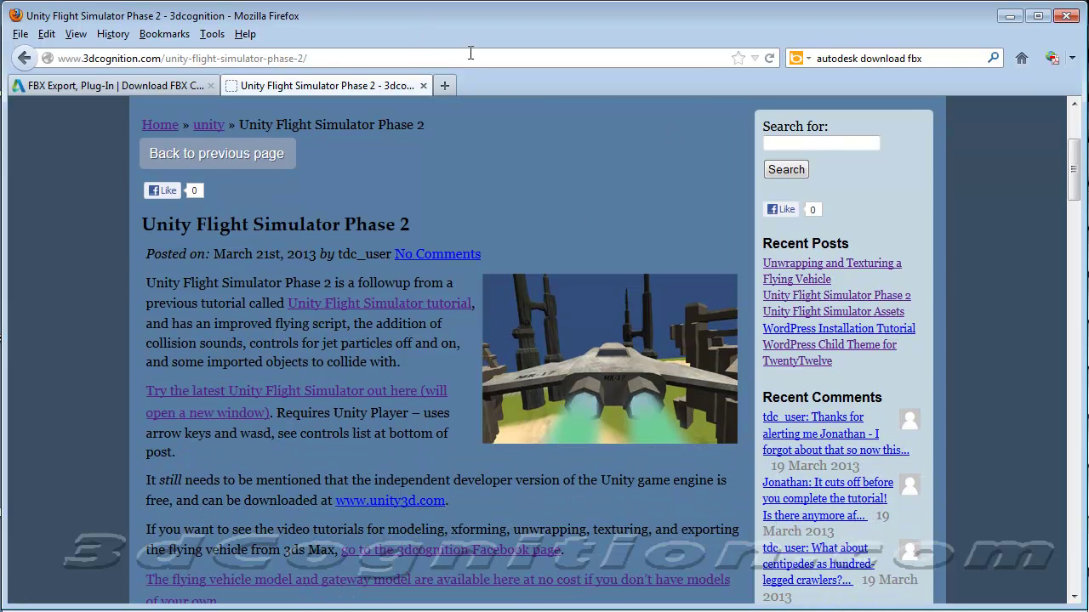
scroll(495, 183, up, 3)
scroll(495, 181, up, 2)
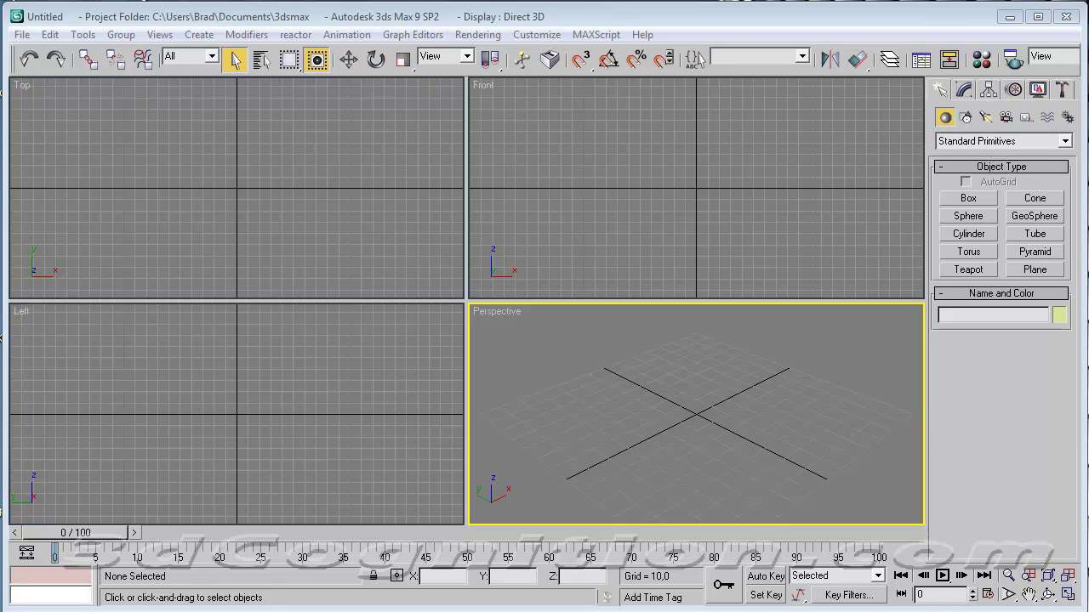
Step: Create Box01 in the Perspective viewport, about 85.7 × 41 × 17.4 in size
click(969, 199)
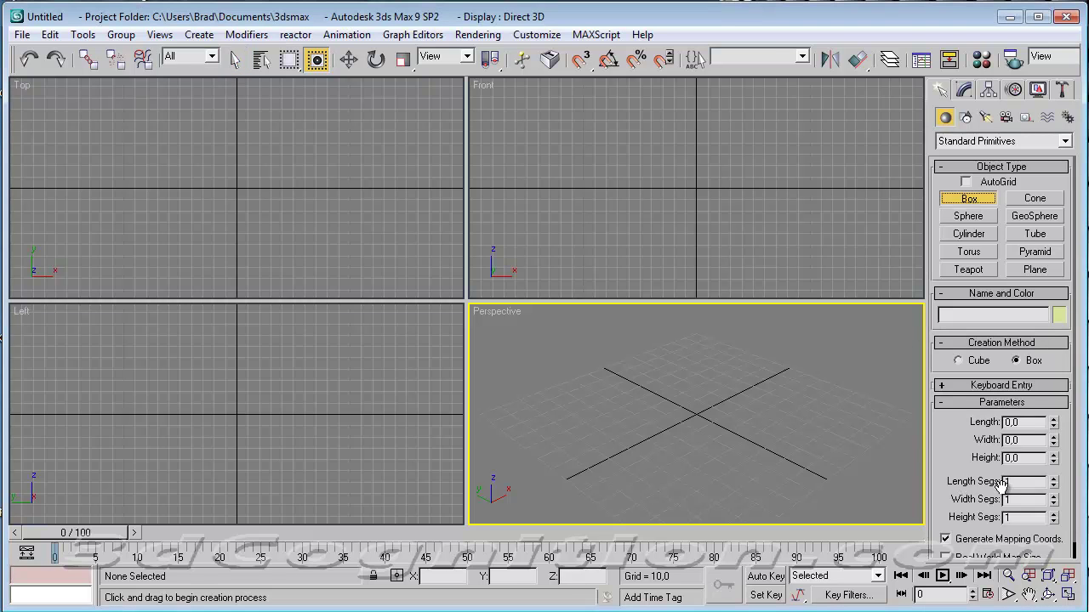
drag(724, 479, 656, 375)
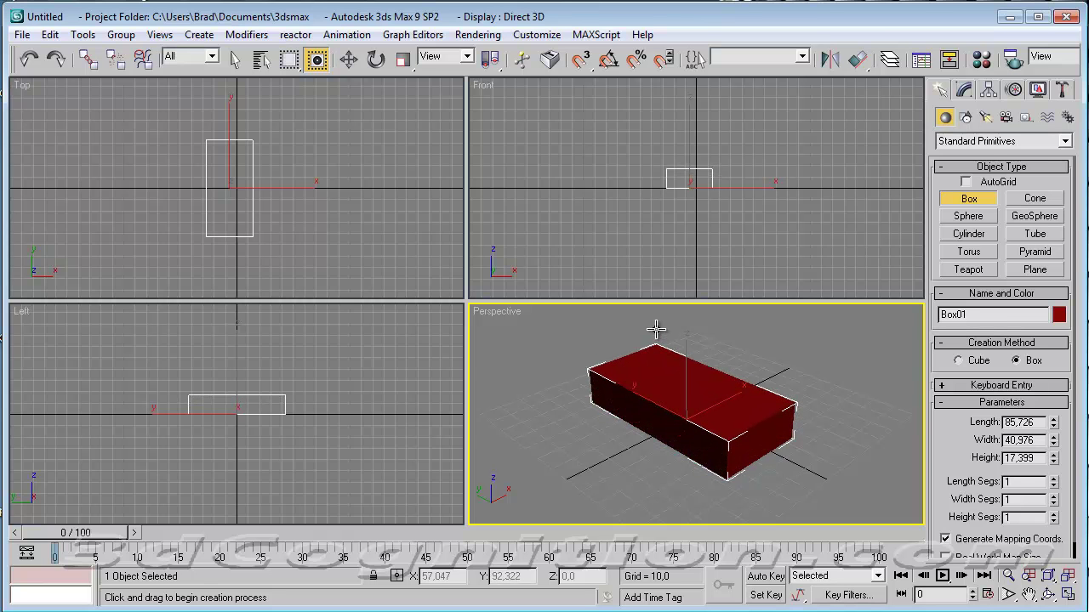
click(672, 394)
Step: Frame the box, then set the Front view to Smooth + Highlights with Edged Faces
right_click(718, 247)
scroll(702, 200, up, 5)
middle_drag(705, 240, 737, 278)
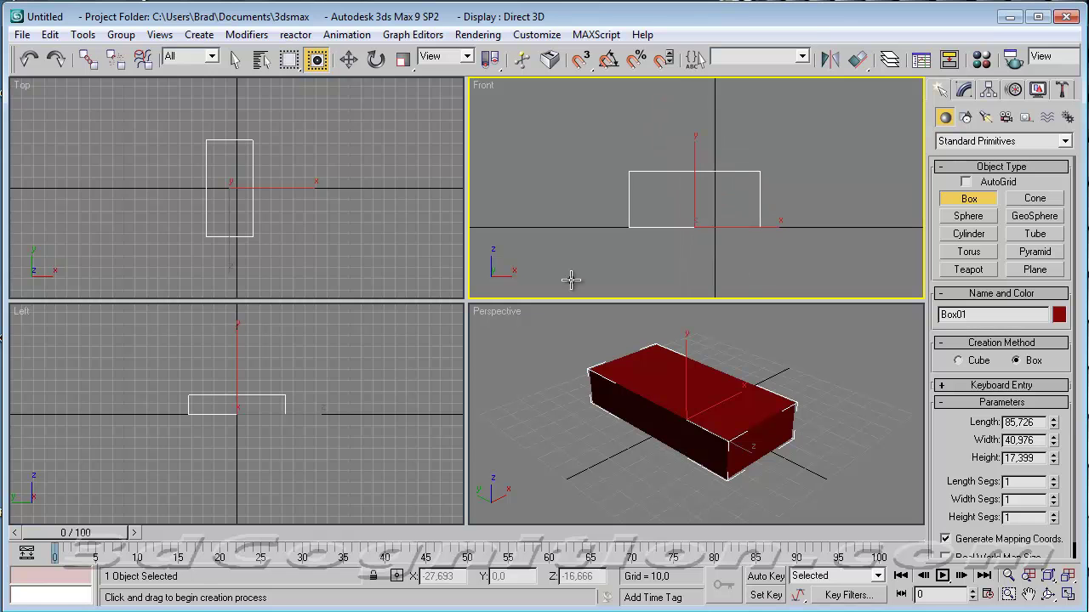
right_click(343, 246)
scroll(343, 246, up, 4)
scroll(343, 246, down, 3)
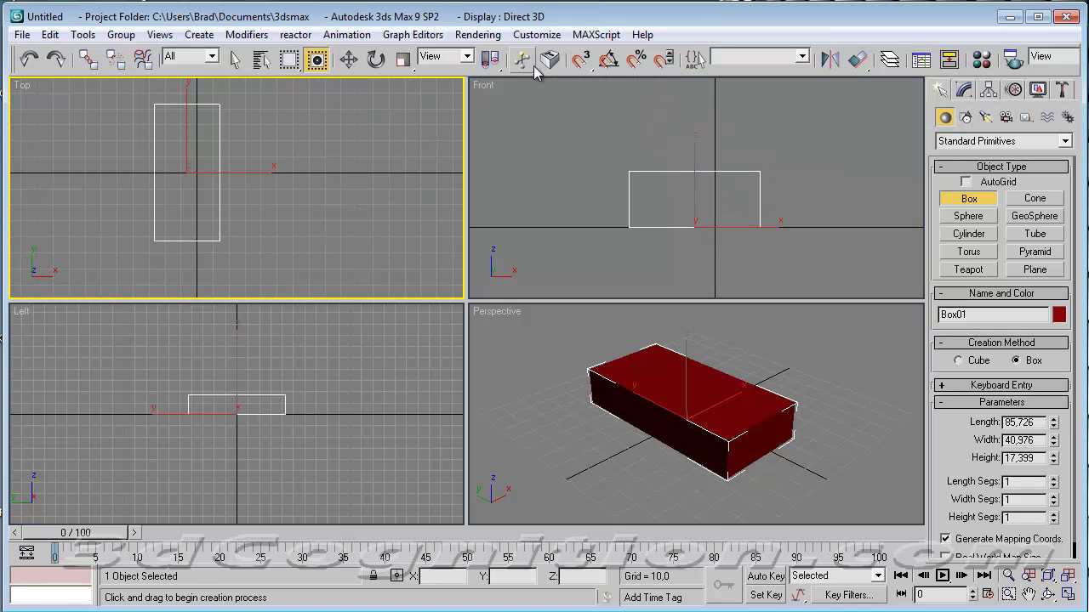
right_click(478, 87)
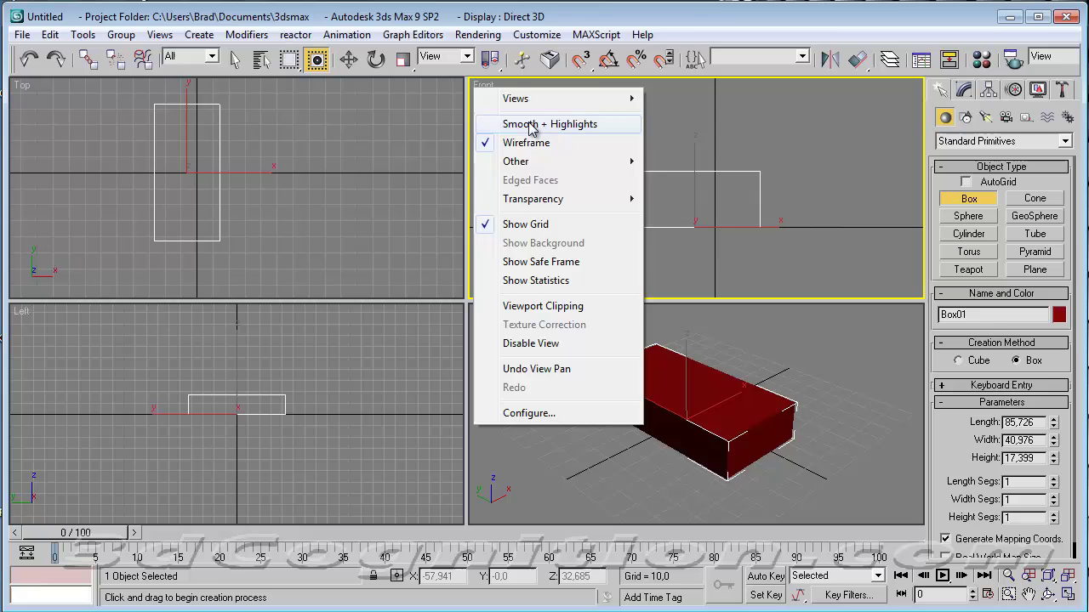
click(525, 123)
right_click(485, 86)
click(542, 178)
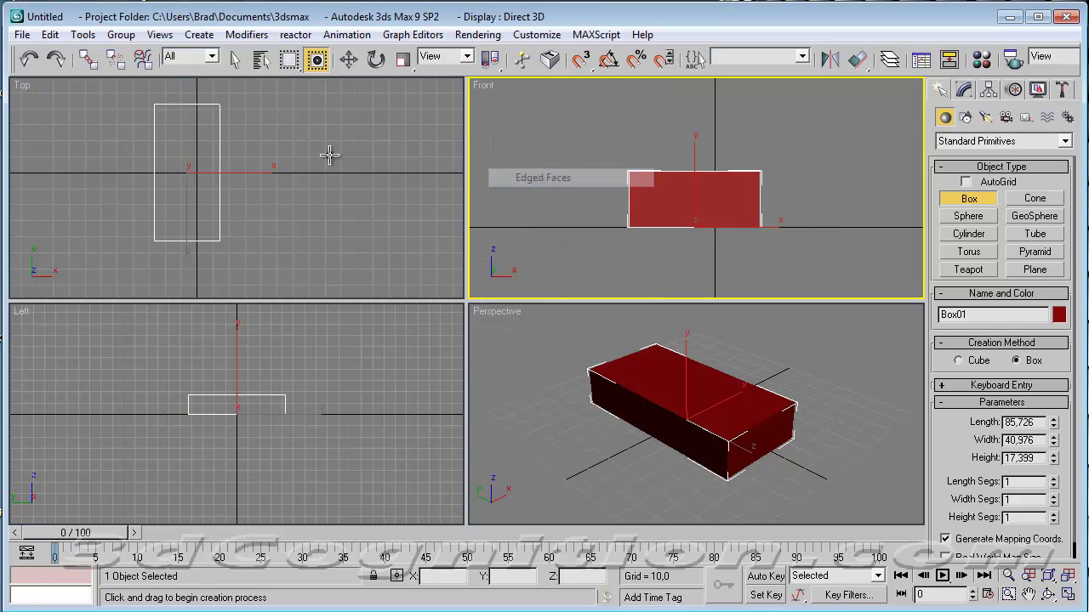
Step: Set the Top view to Smooth + Highlights with Edged Faces
right_click(23, 88)
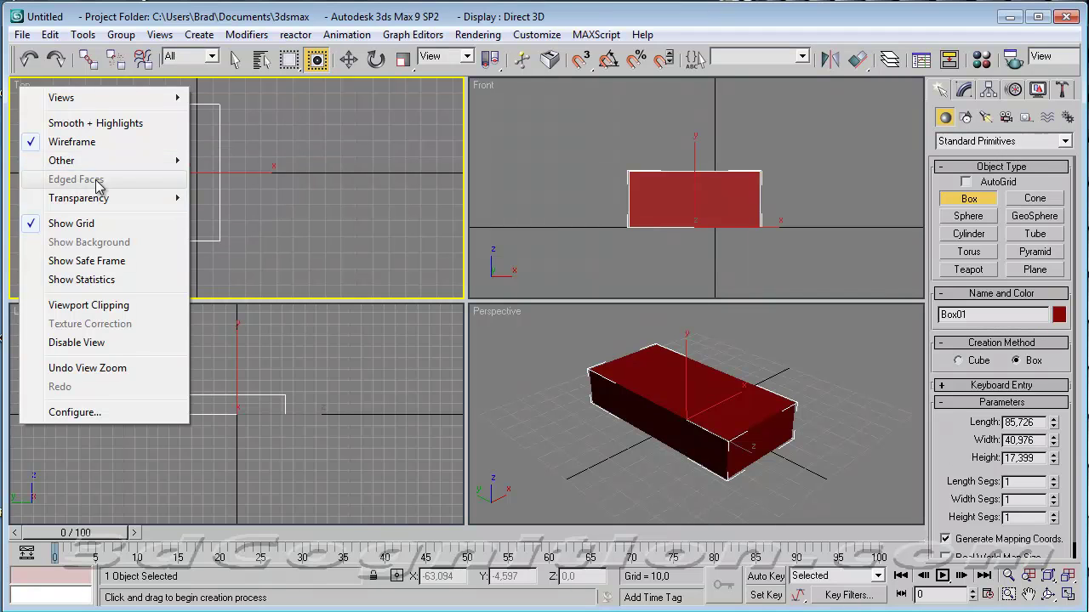
click(384, 248)
right_click(24, 88)
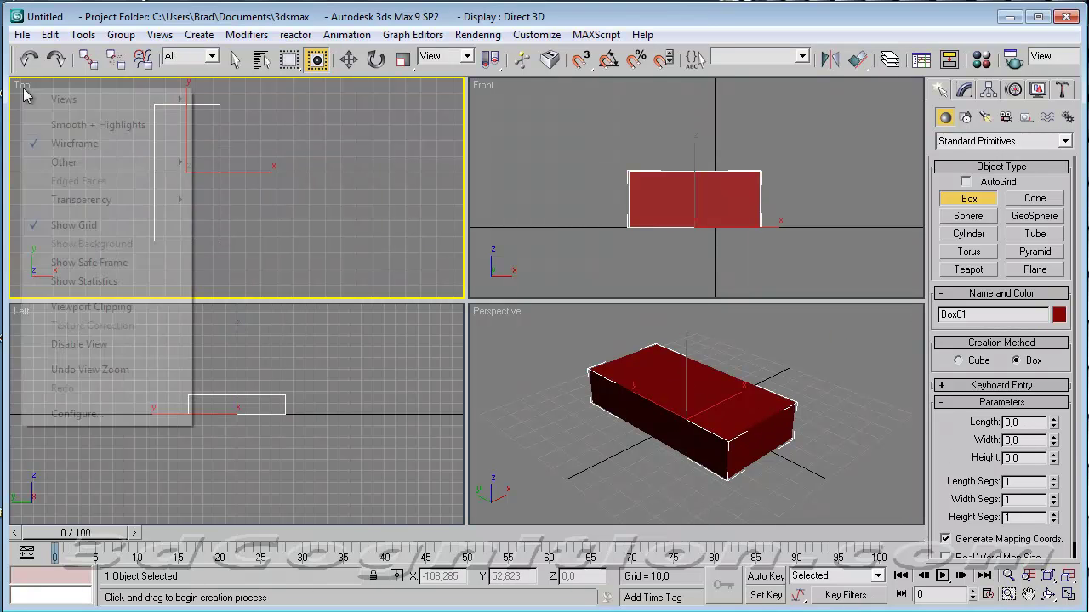
click(80, 122)
right_click(34, 92)
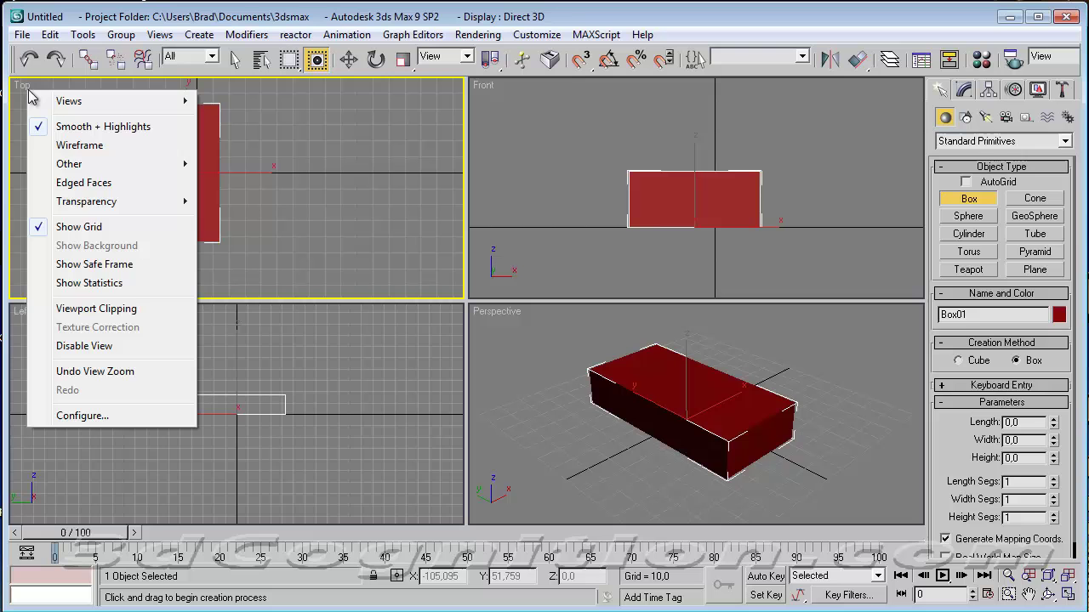
click(98, 180)
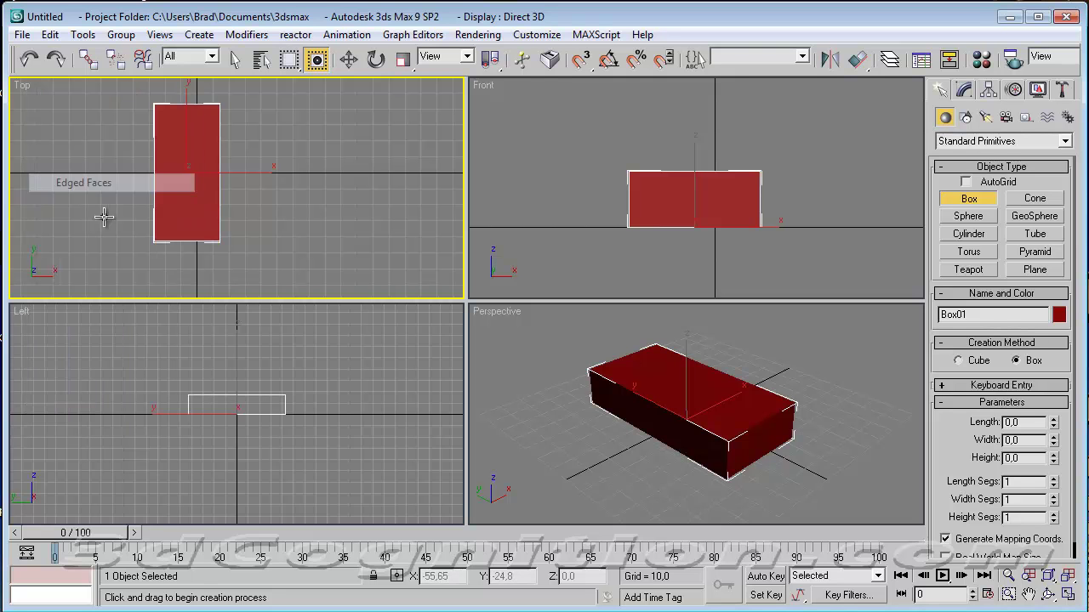
Step: Set the Left view to Smooth + Highlights with Edged Faces and recentre the box in the views
right_click(23, 313)
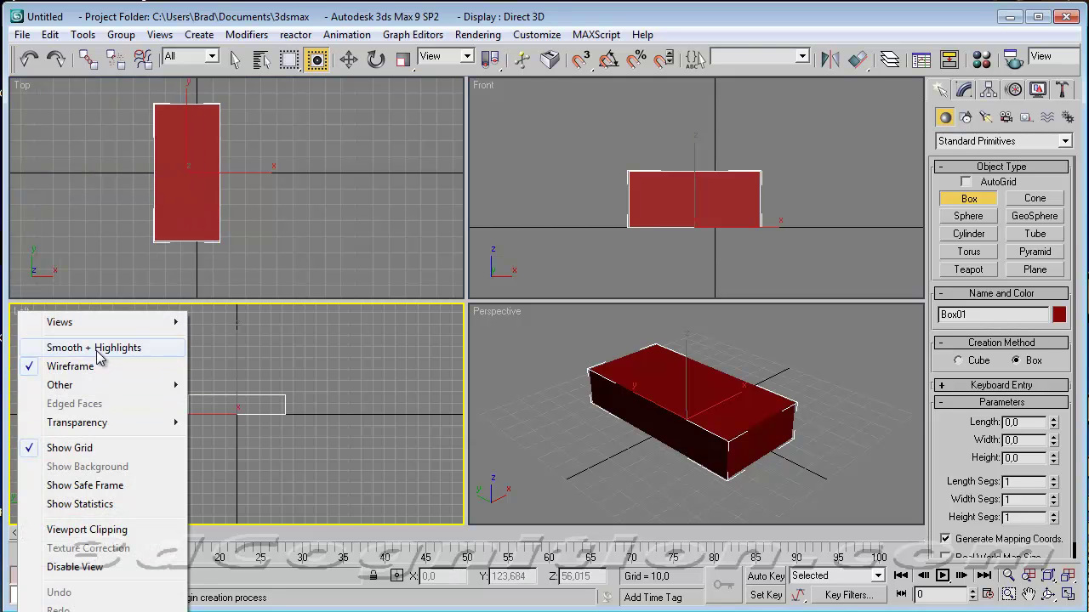
click(93, 347)
right_click(23, 312)
click(89, 403)
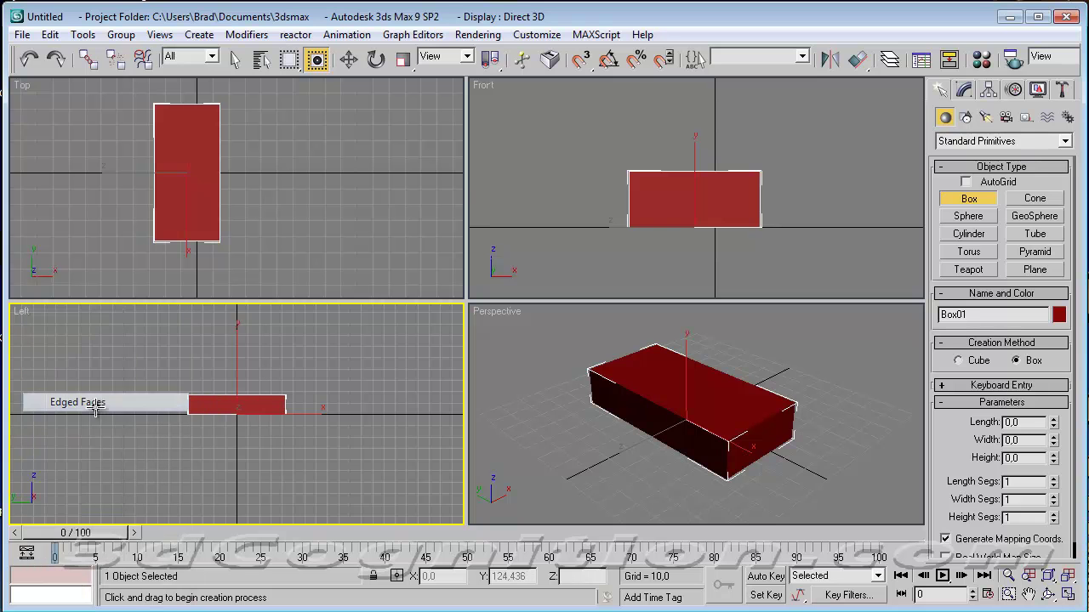
middle_drag(377, 408, 396, 384)
scroll(323, 394, up, 2)
middle_click(583, 208)
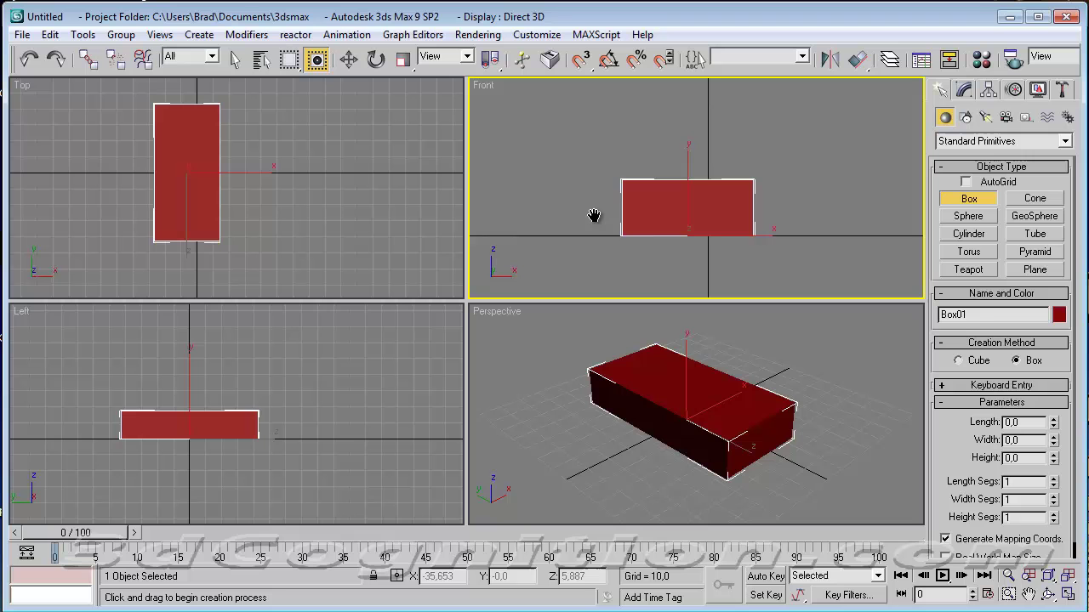
scroll(585, 209, up, 2)
middle_drag(585, 212, 566, 216)
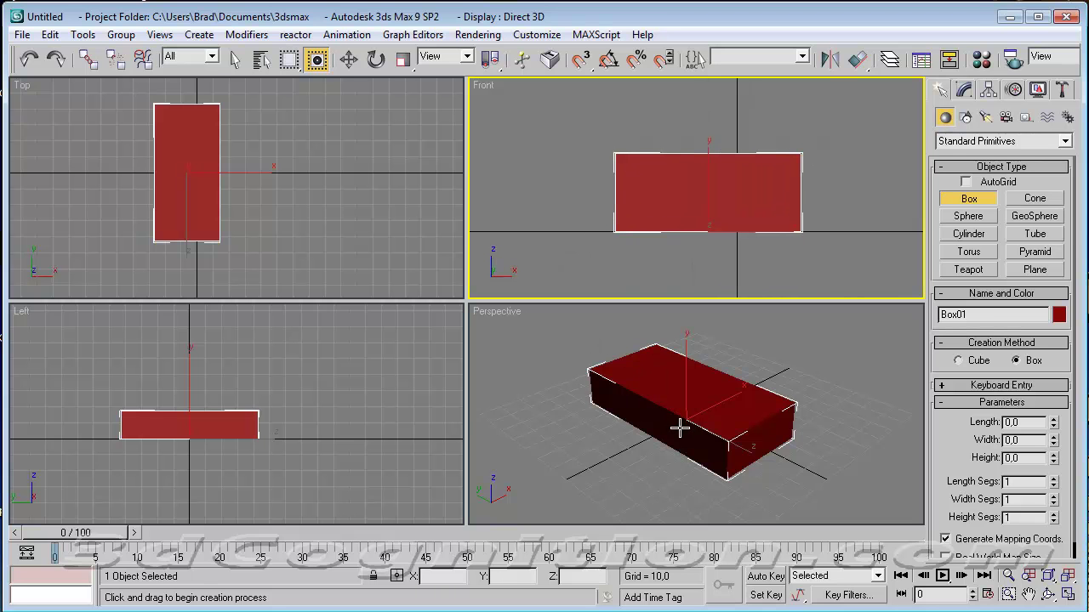
middle_drag(694, 414, 684, 437)
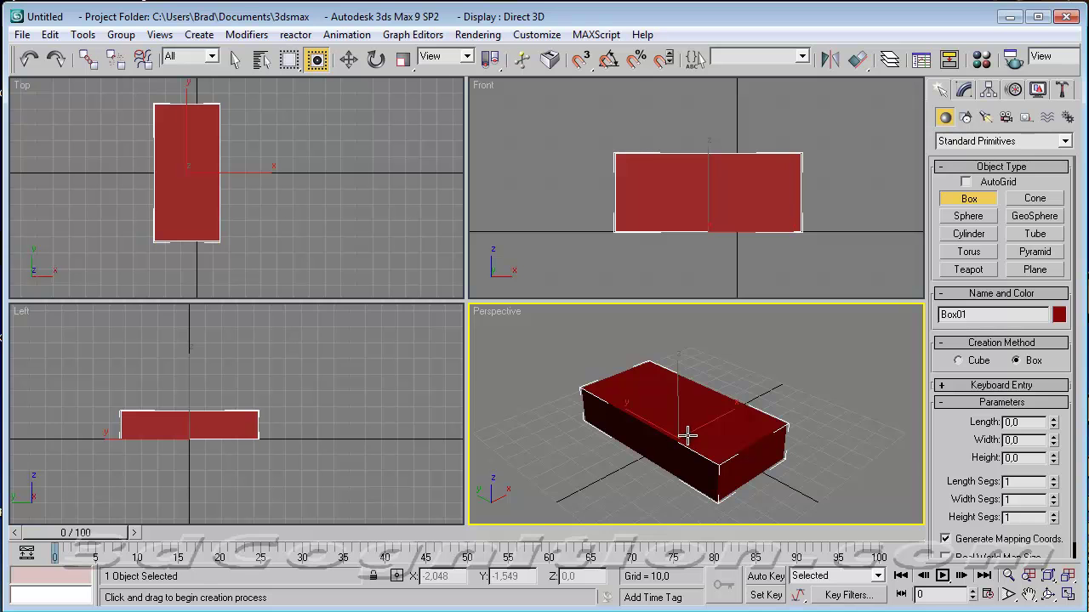
Step: Resize Box01 to Length 188.563, Width 94.039 and Height 33.542
scroll(687, 436, up, 2)
scroll(687, 436, down, 2)
right_click(673, 401)
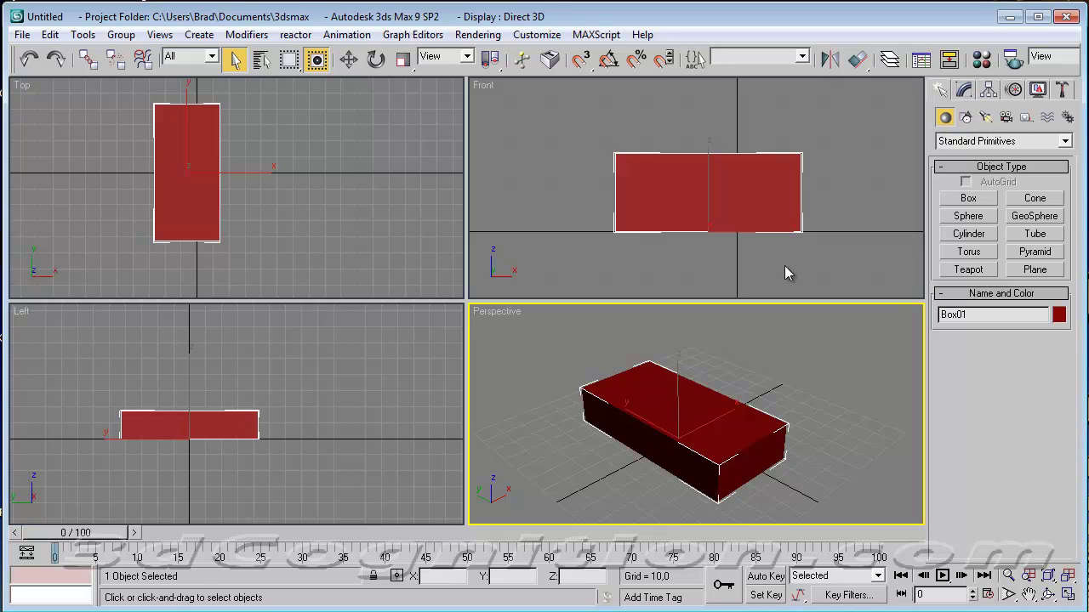
click(965, 90)
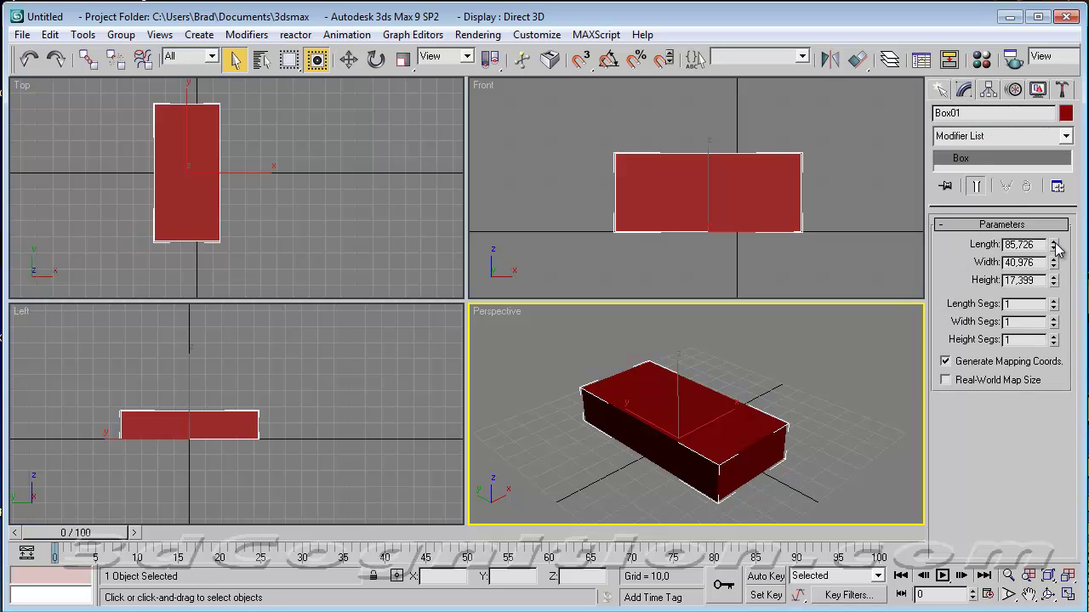
drag(1054, 245, 1056, 192)
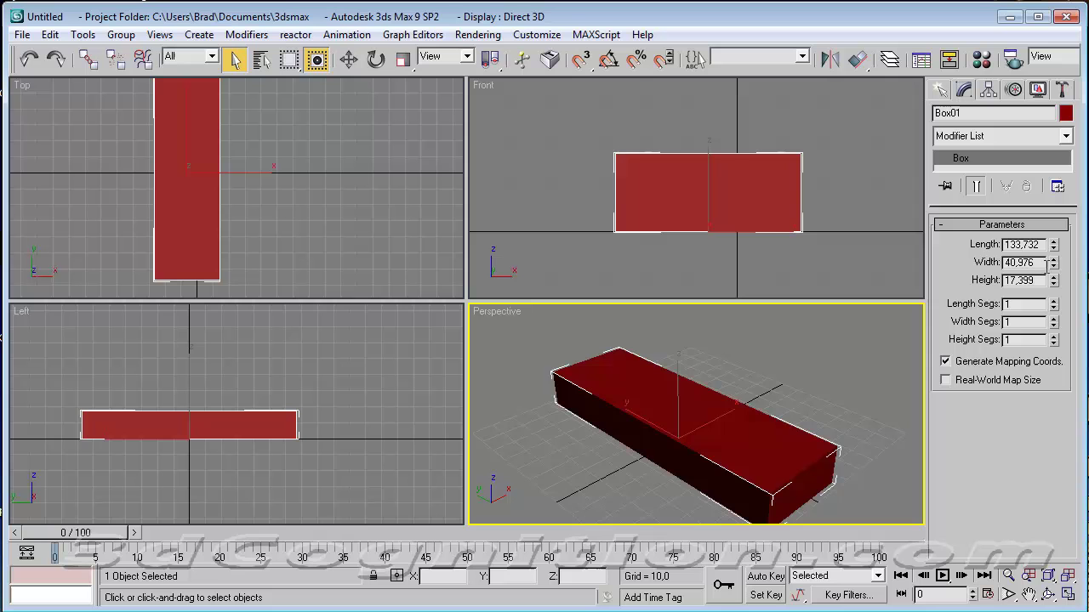
drag(1054, 270, 1056, 205)
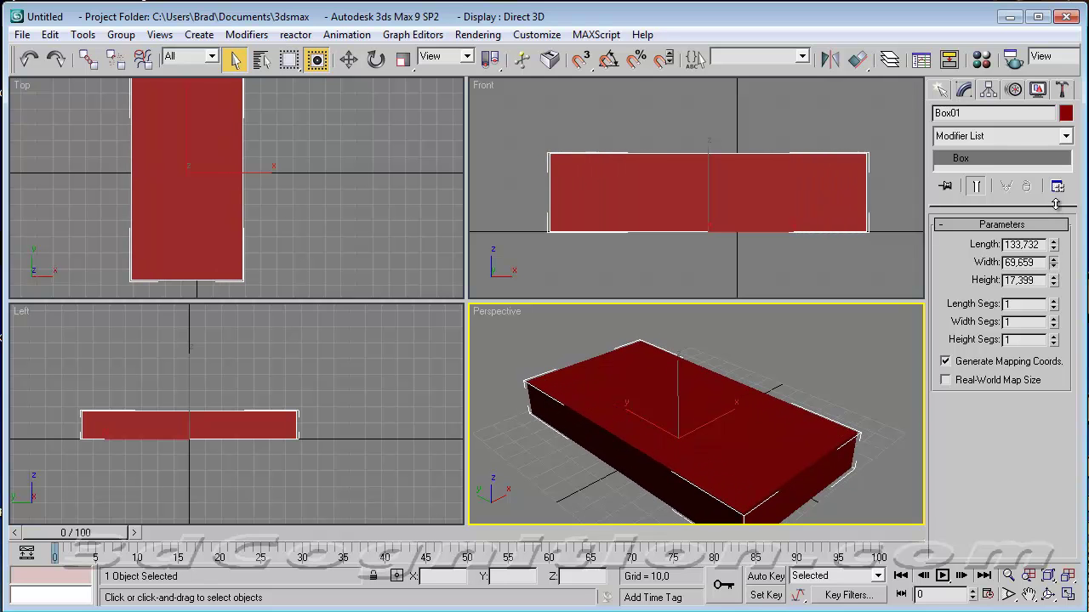
drag(1056, 285, 1059, 210)
drag(1057, 265, 1055, 232)
drag(1053, 283, 1056, 263)
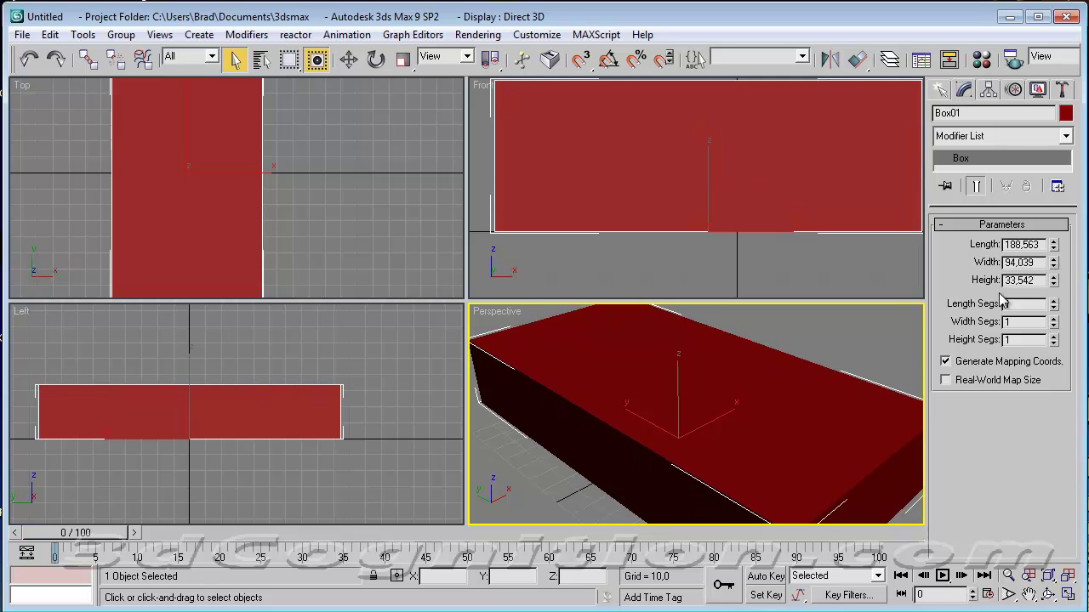
Step: Recentre the box in the Front and Top views, then deselect and reselect Box01
scroll(685, 221, down, 2)
middle_drag(703, 266, 716, 250)
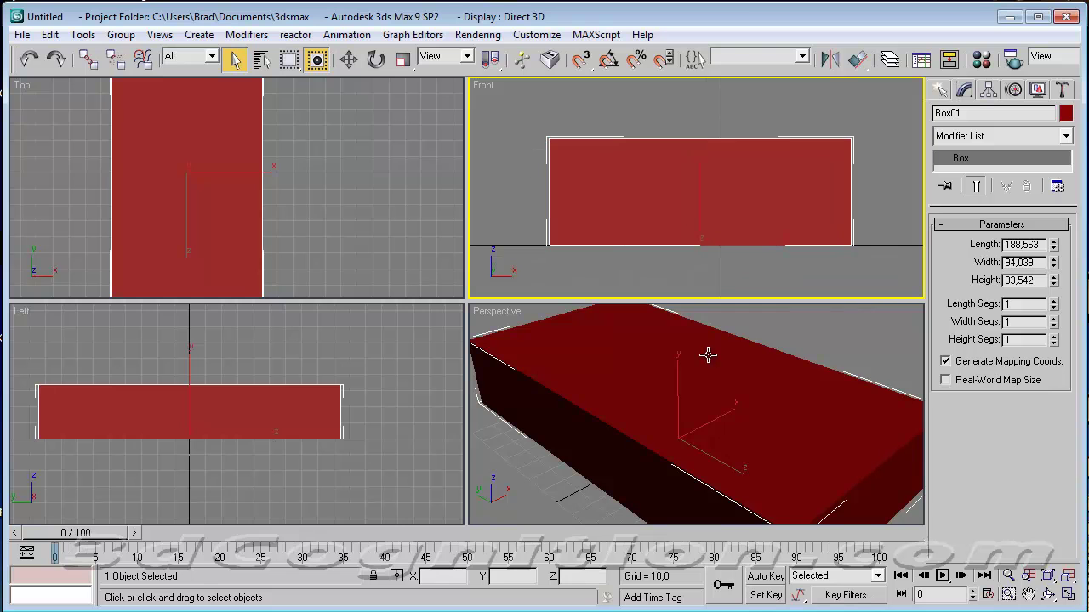
scroll(707, 349, down, 6)
scroll(696, 384, up, 2)
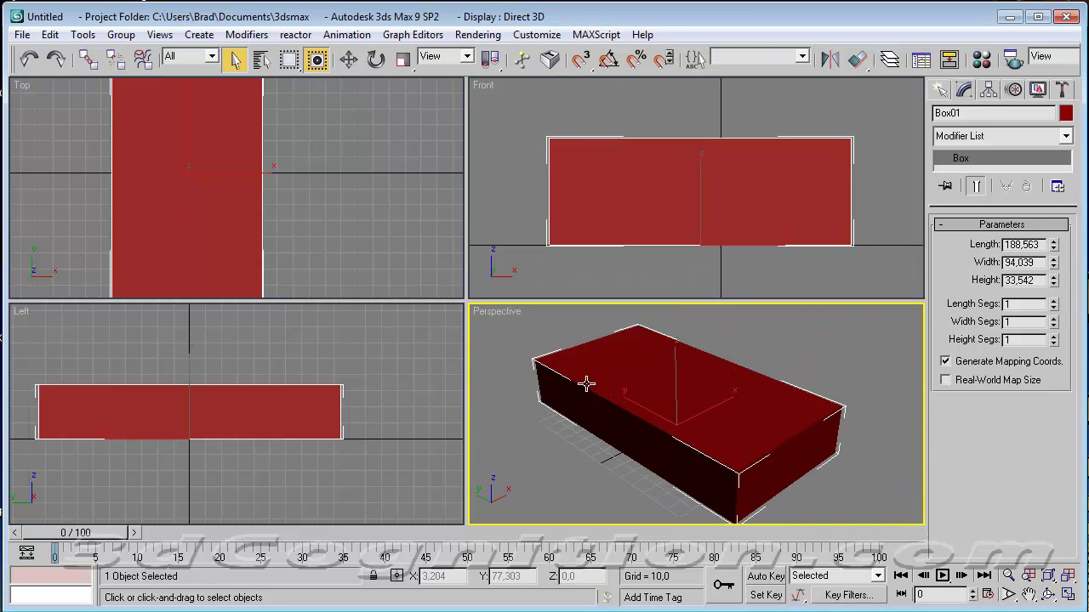
middle_drag(308, 174, 333, 190)
scroll(332, 194, down, 1)
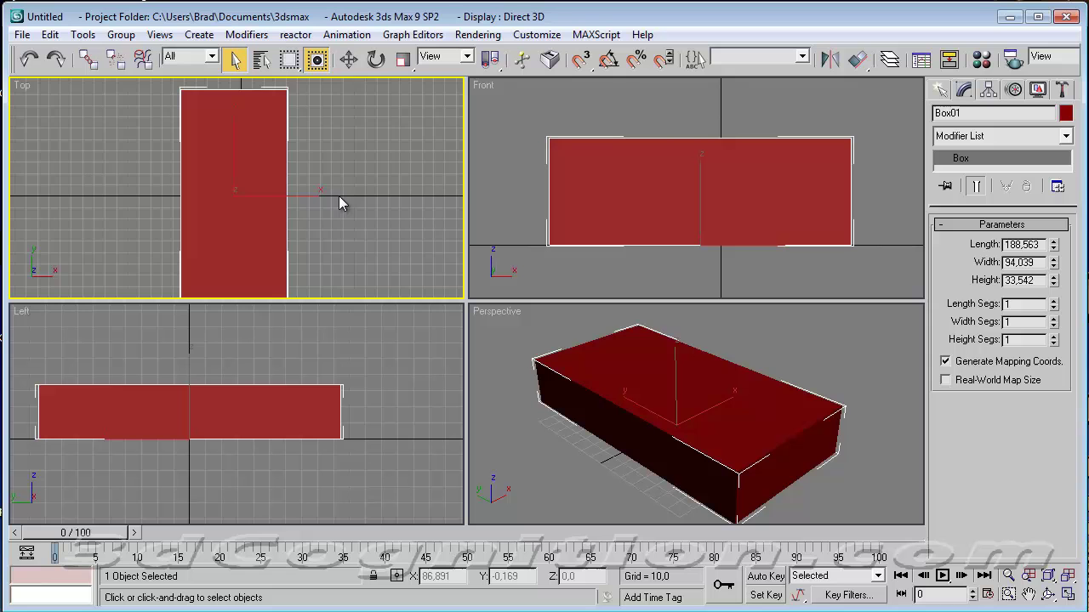
scroll(348, 199, down, 1)
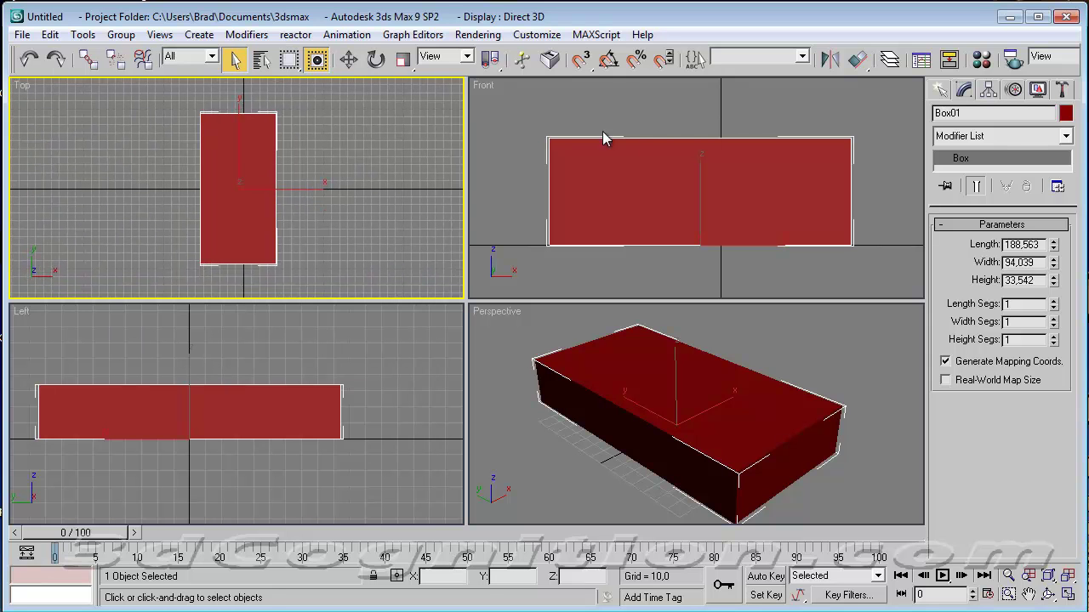
click(660, 219)
click(170, 352)
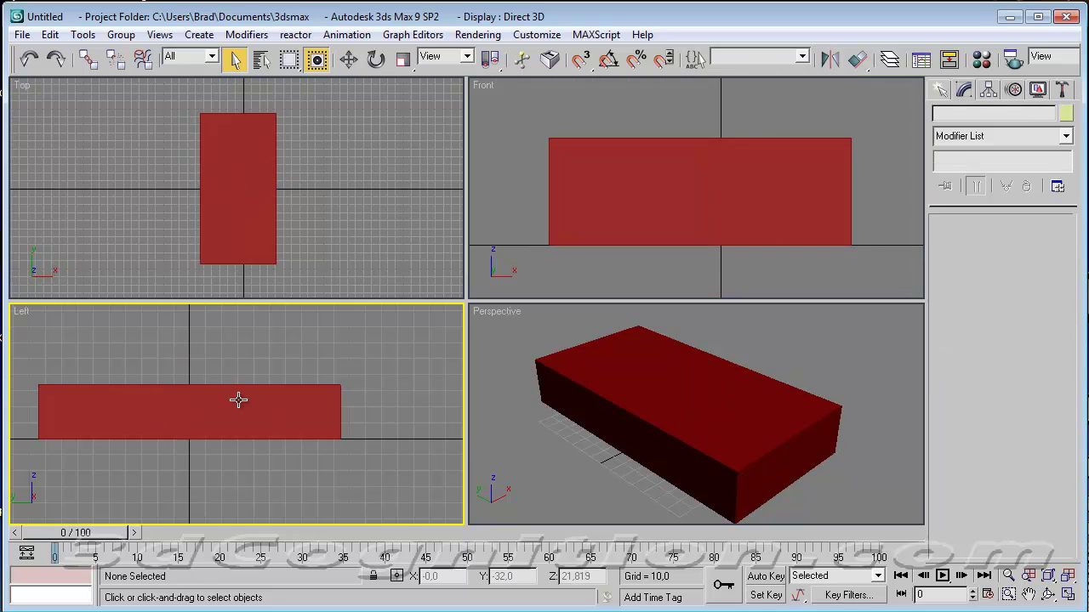
click(590, 448)
click(660, 374)
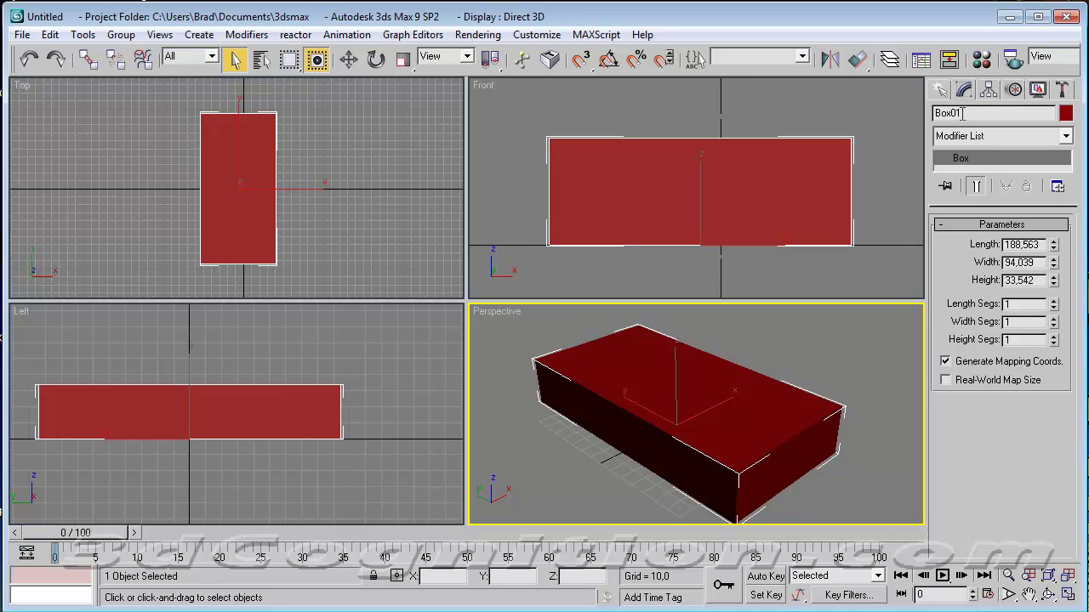
Step: Change Box01's object colour to light green
click(1065, 114)
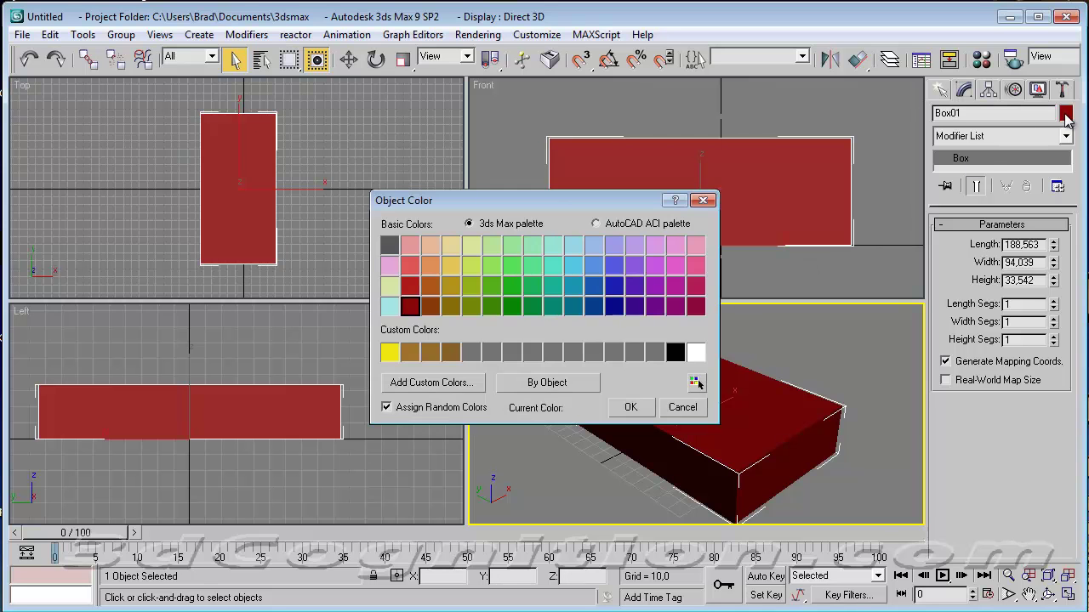
click(491, 247)
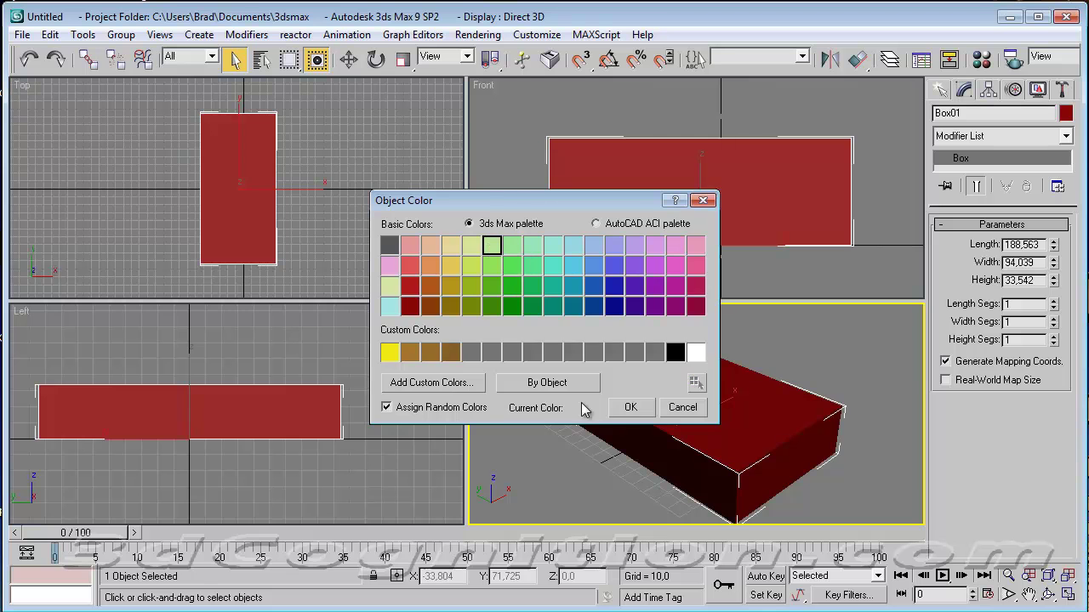
click(628, 408)
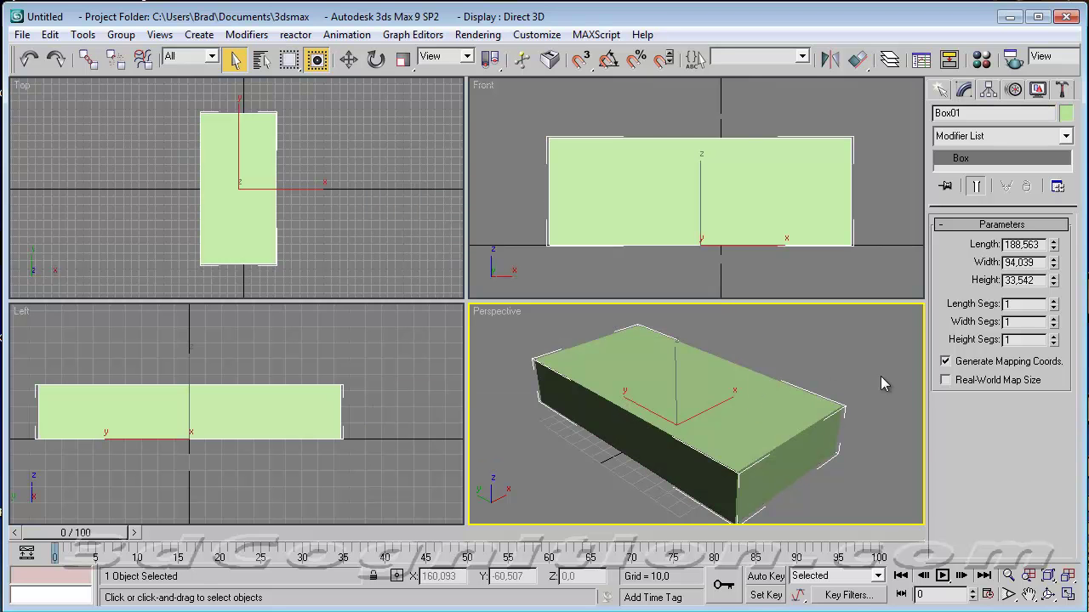
Step: Give Box01 3 length, 3 width and 2 height segments, with Edged Faces in Perspective
click(1053, 302)
right_click(684, 400)
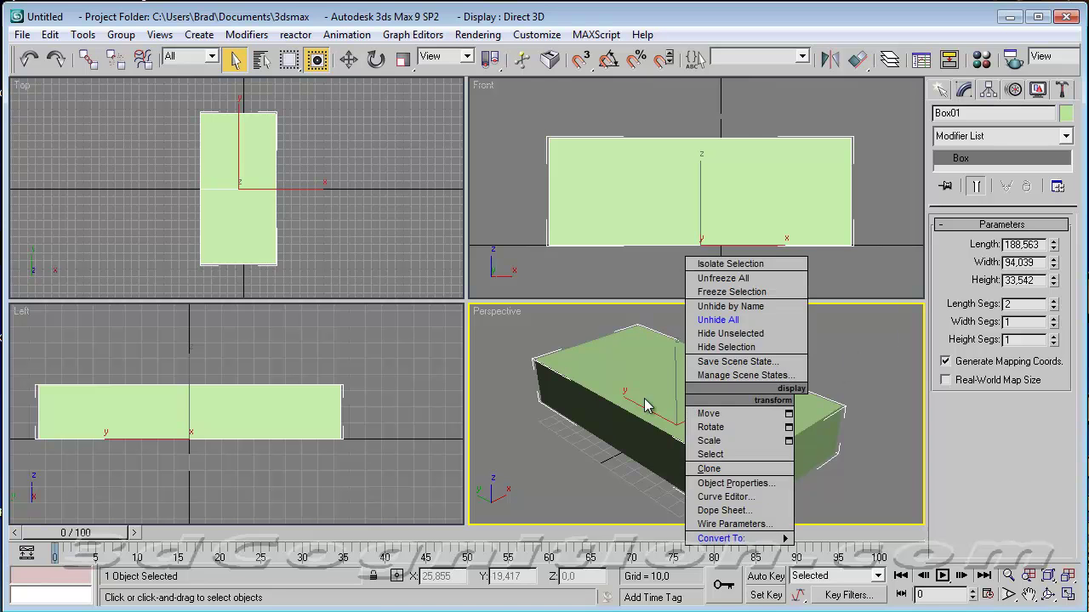
right_click(481, 316)
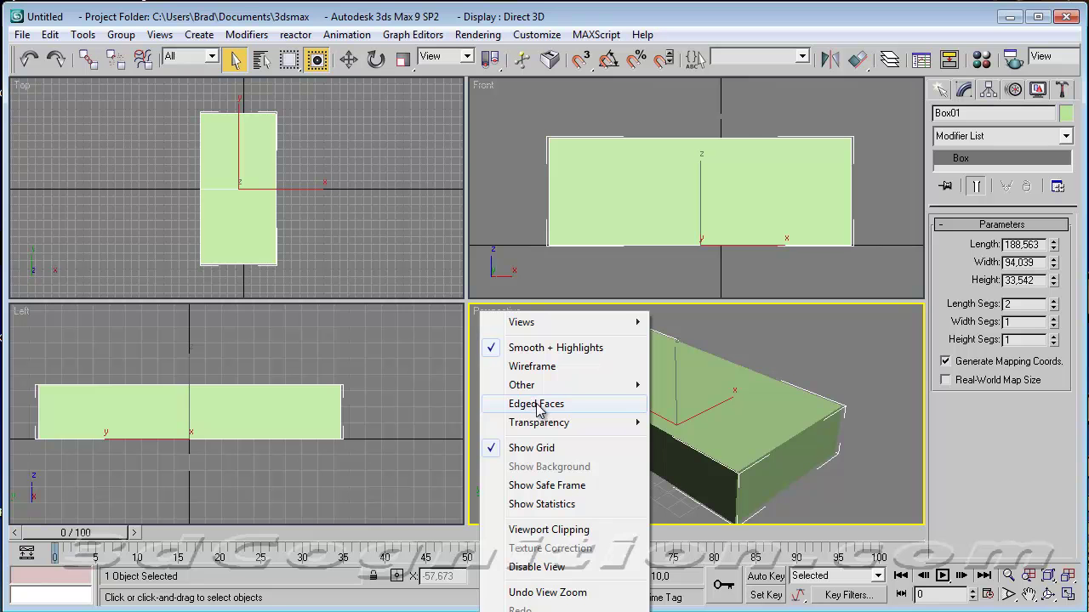
click(474, 325)
right_click(500, 316)
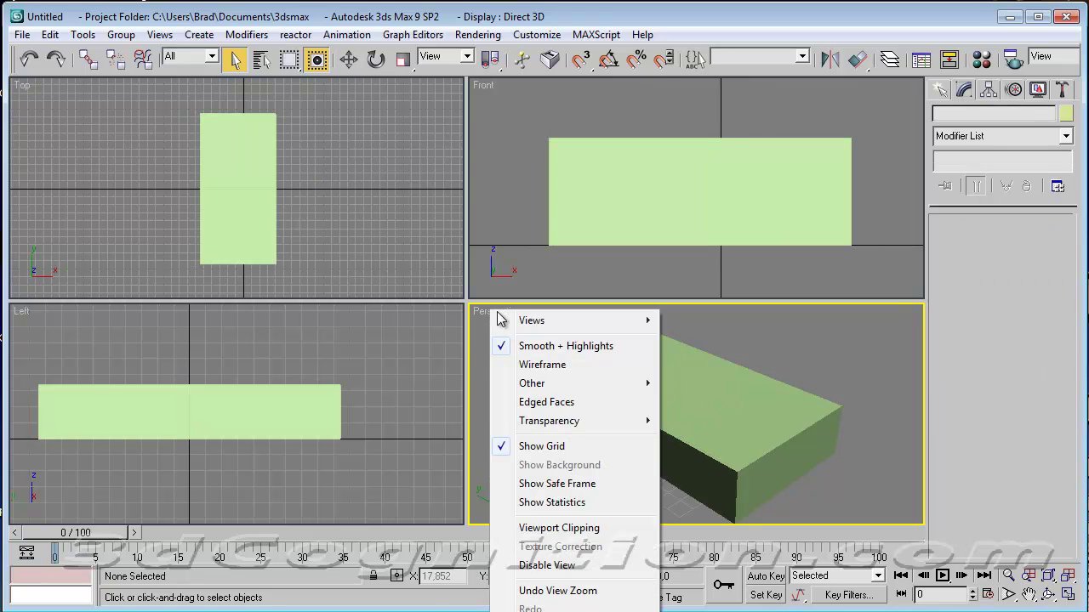
click(541, 403)
click(727, 401)
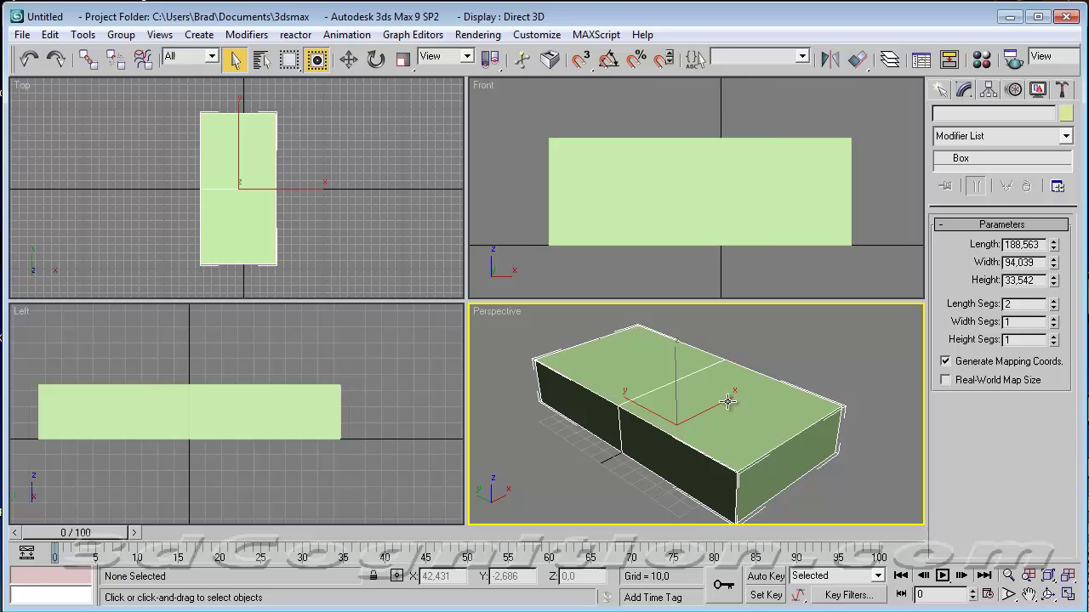
click(1053, 302)
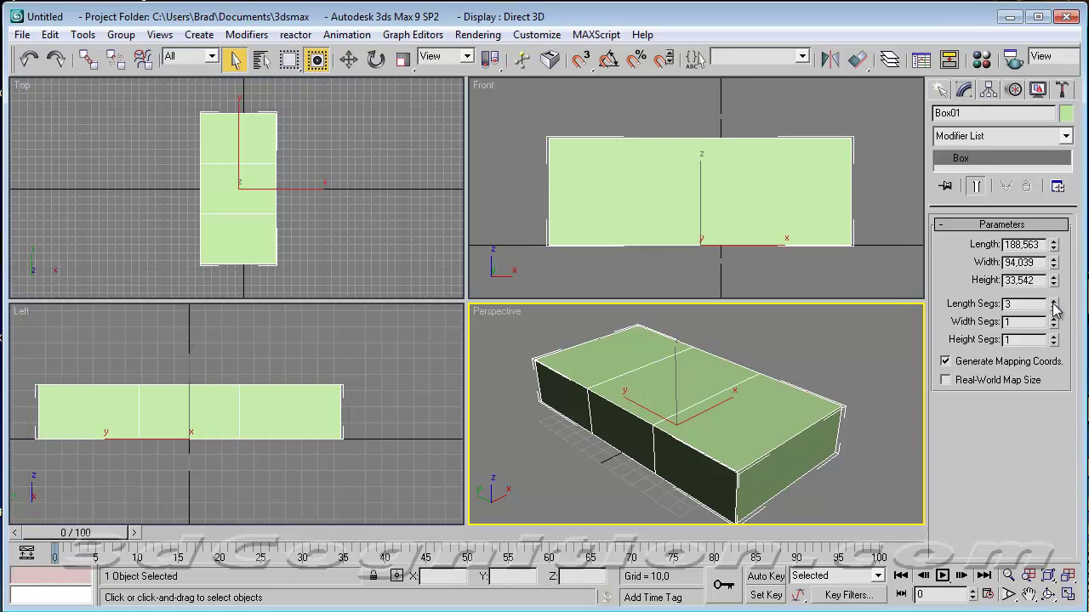
click(1055, 319)
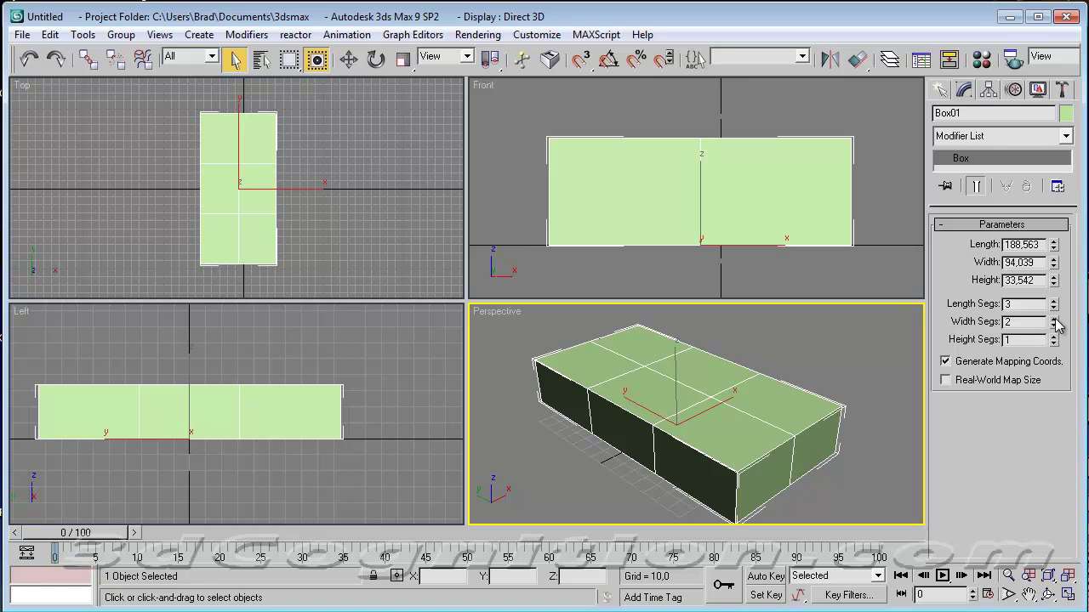
click(1055, 319)
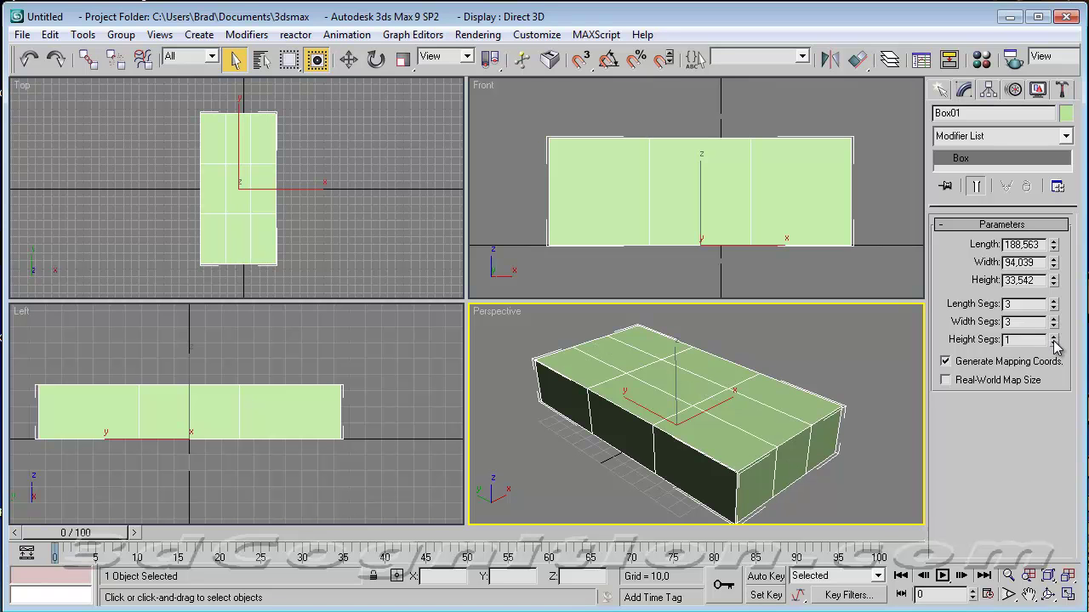
click(1053, 338)
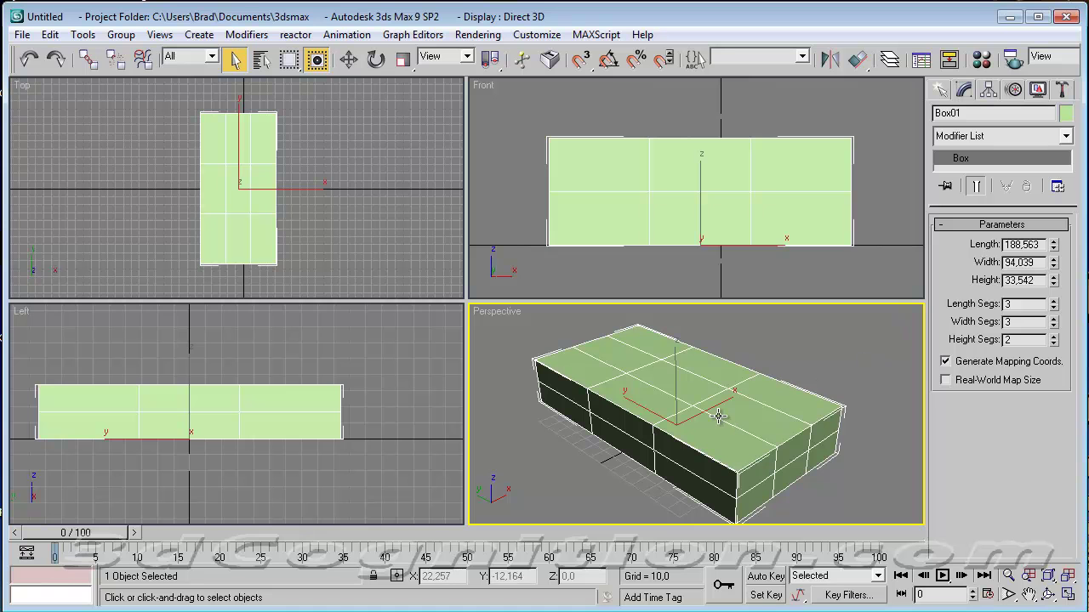
Step: Convert Box01 to an Editable Poly and enter Vertex sub-object mode
right_click(672, 398)
mouse_move(719, 538)
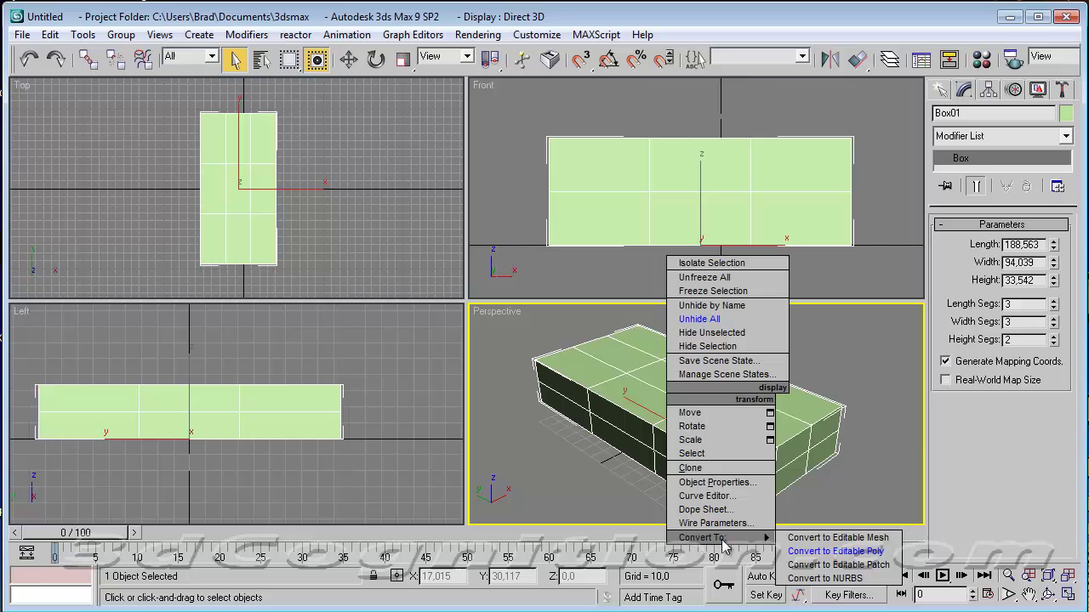
click(823, 551)
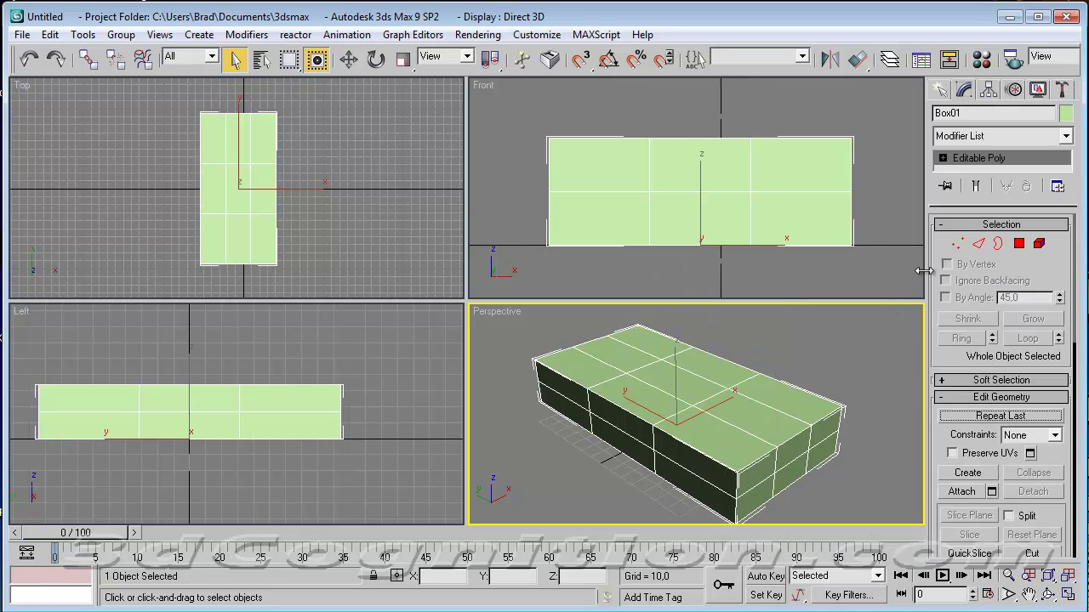
click(958, 244)
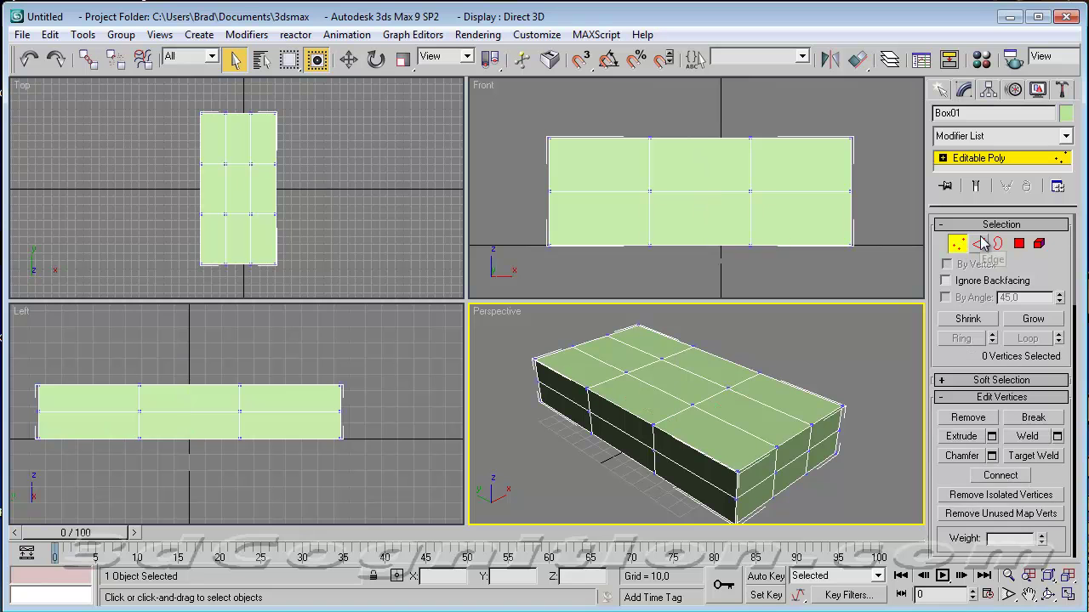
click(958, 244)
click(1019, 244)
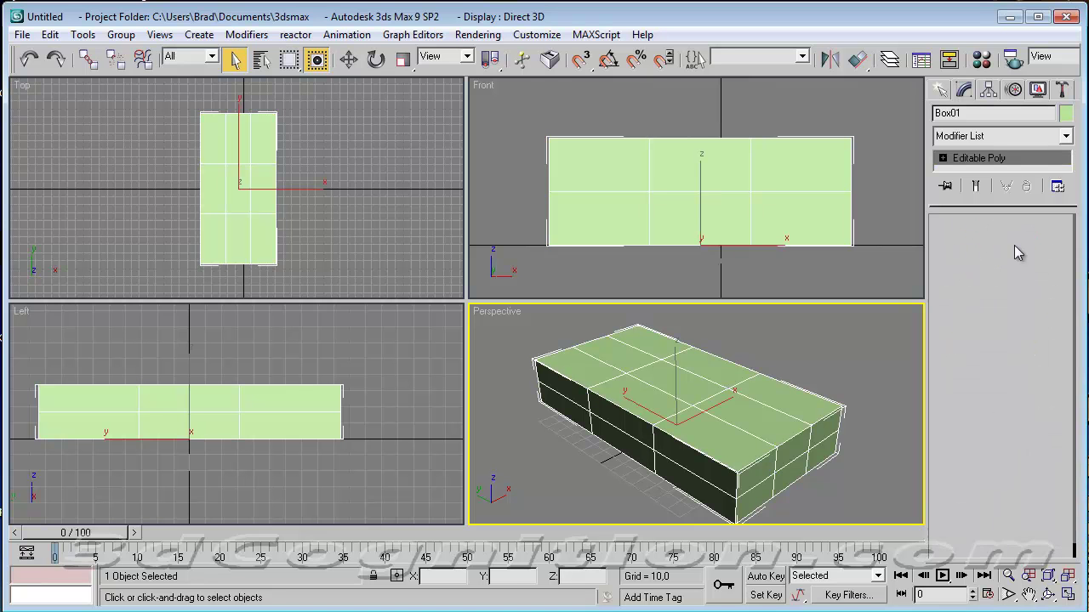
click(795, 447)
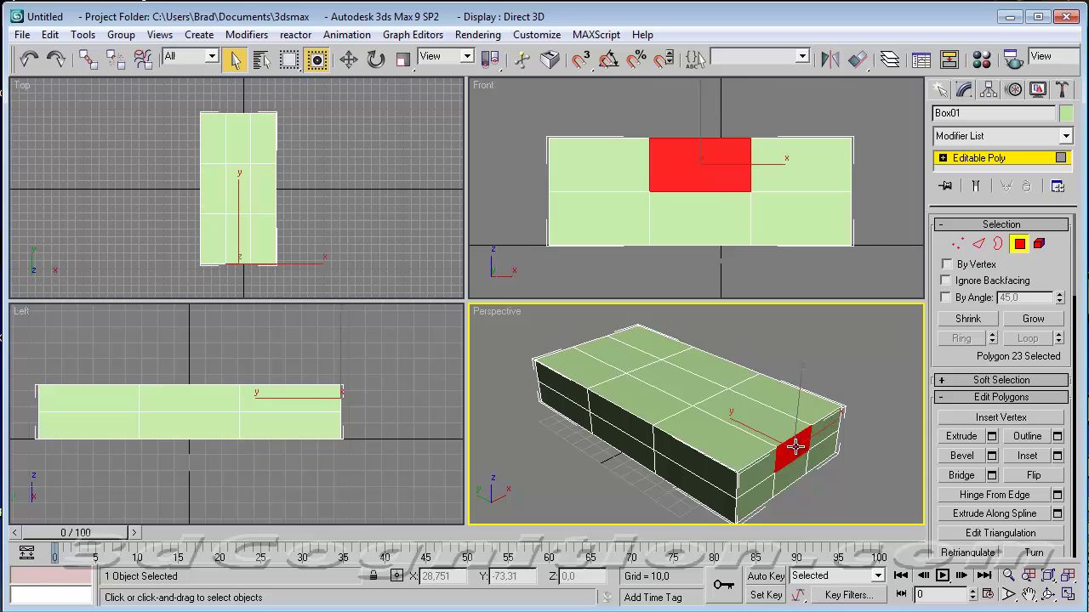
click(794, 474)
click(794, 451)
click(794, 475)
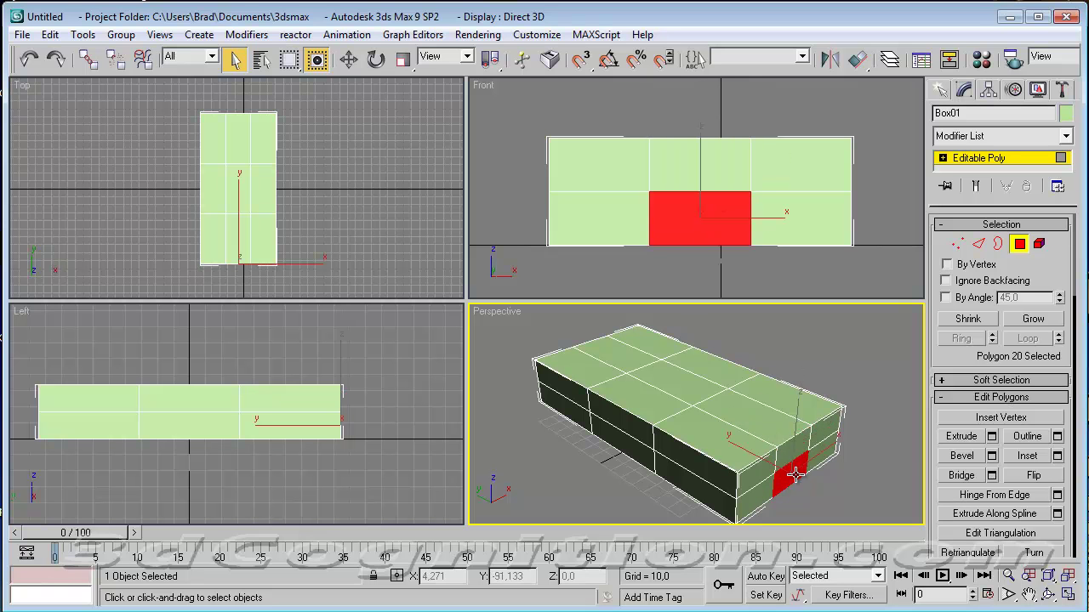
click(244, 189)
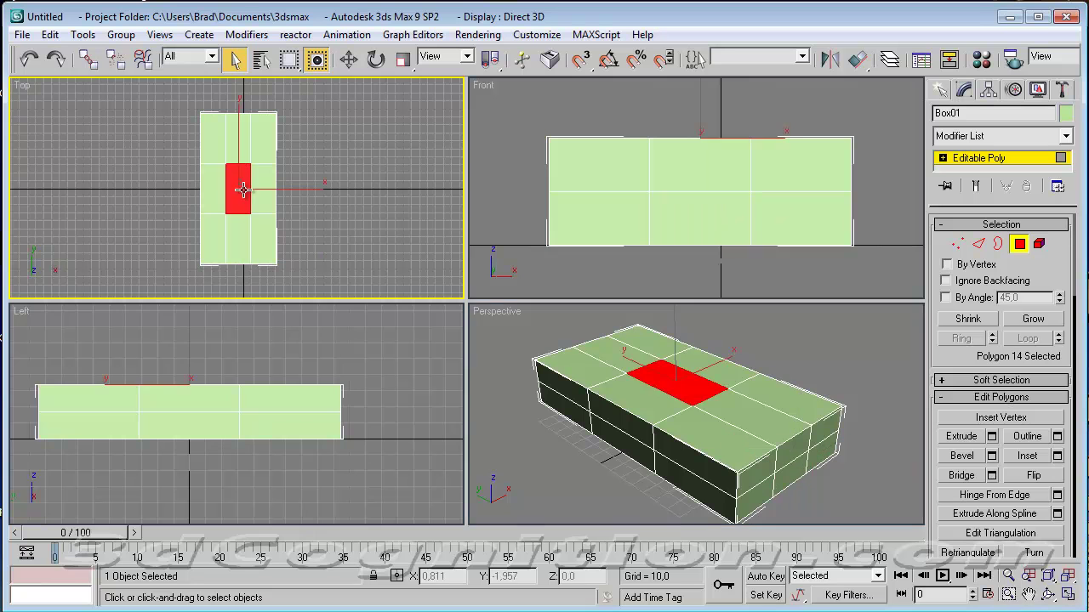
click(716, 401)
click(720, 372)
click(699, 384)
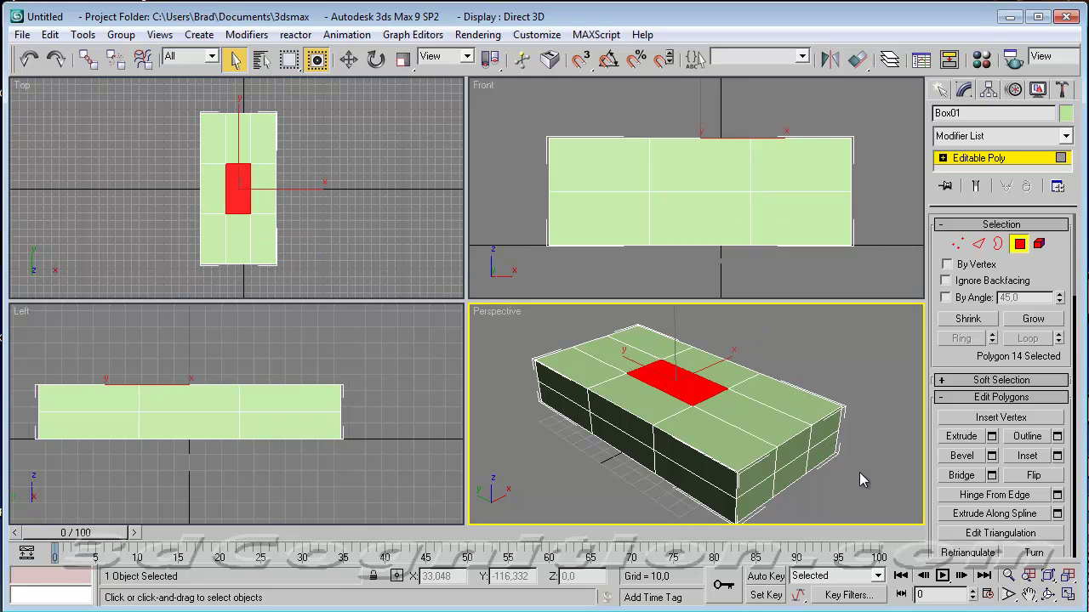
click(791, 448)
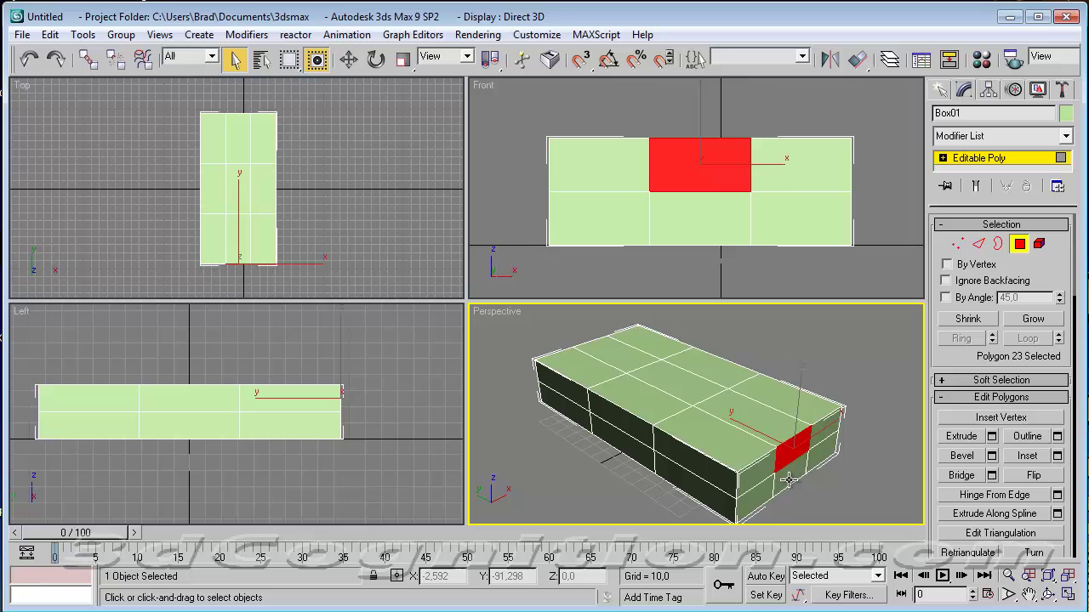
click(791, 473)
click(765, 468)
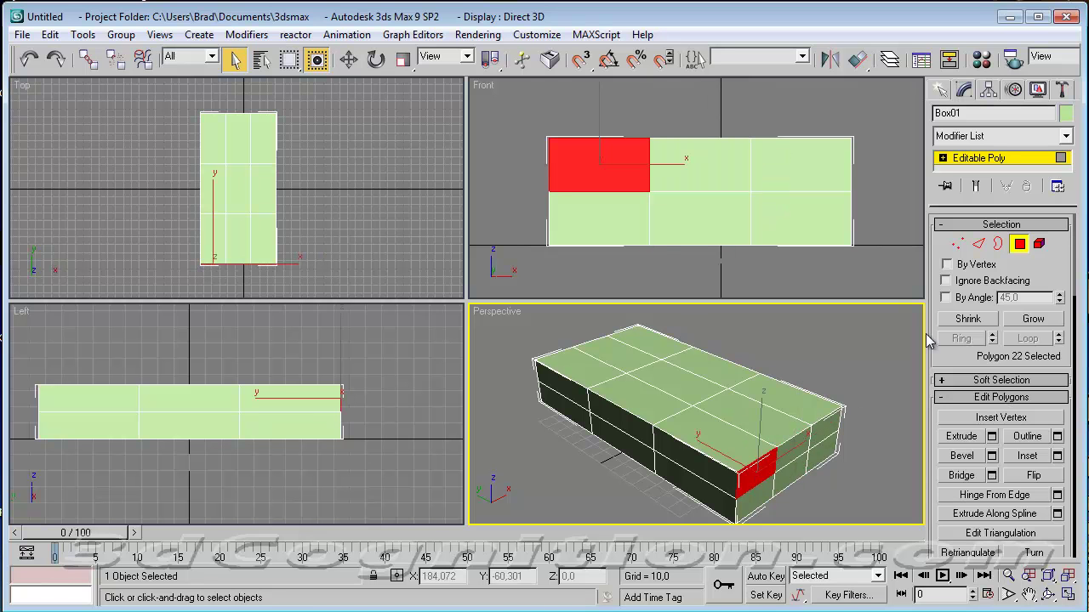
click(957, 244)
Step: Lower the two front top corner vertices to slope the nose downward
click(737, 471)
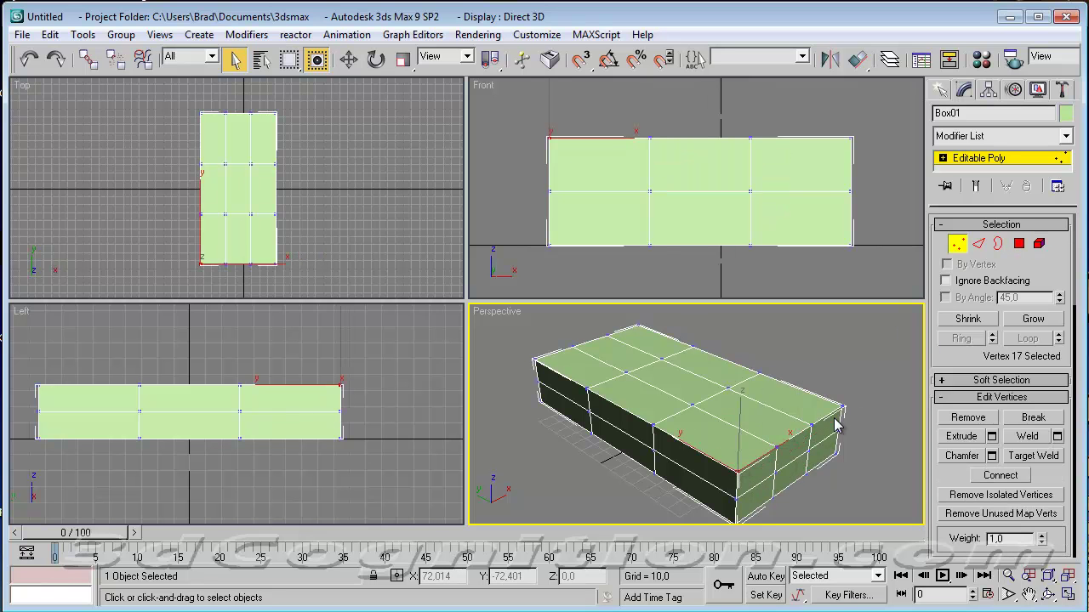
ctrl+click(842, 406)
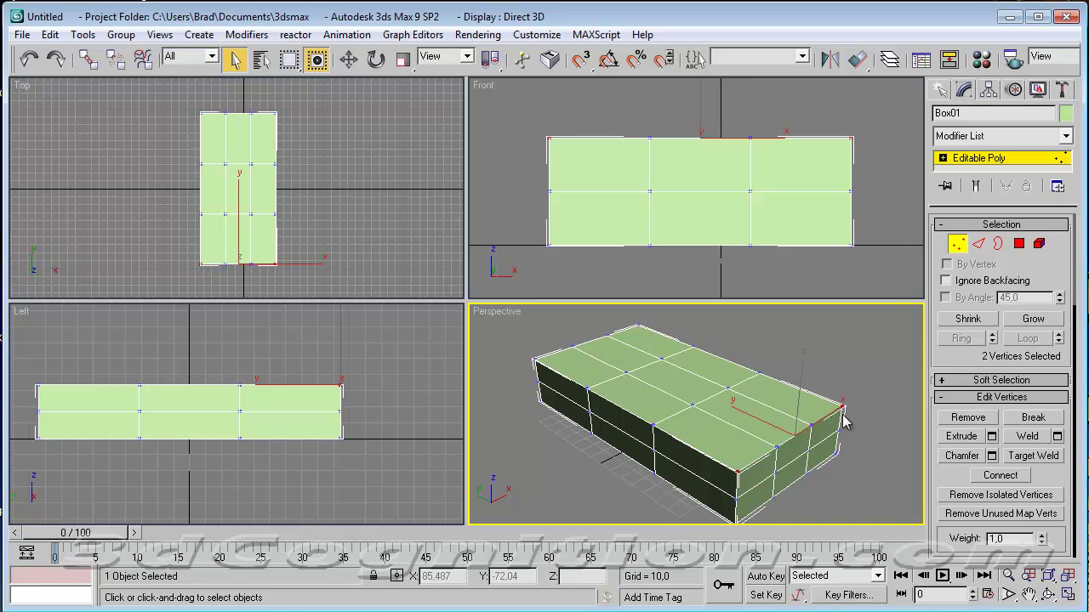
click(348, 62)
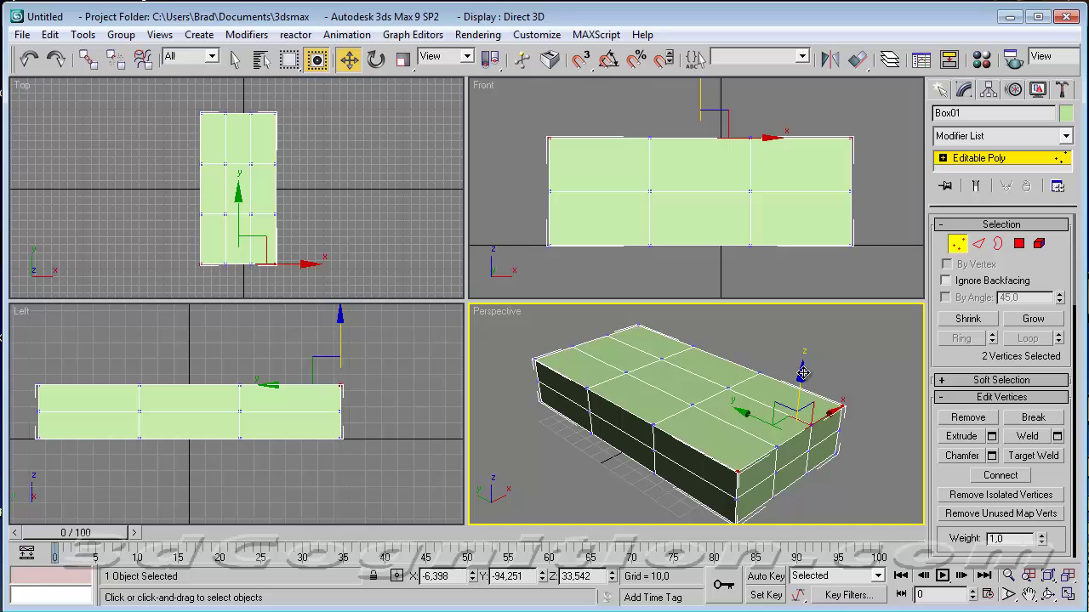
drag(801, 375, 801, 383)
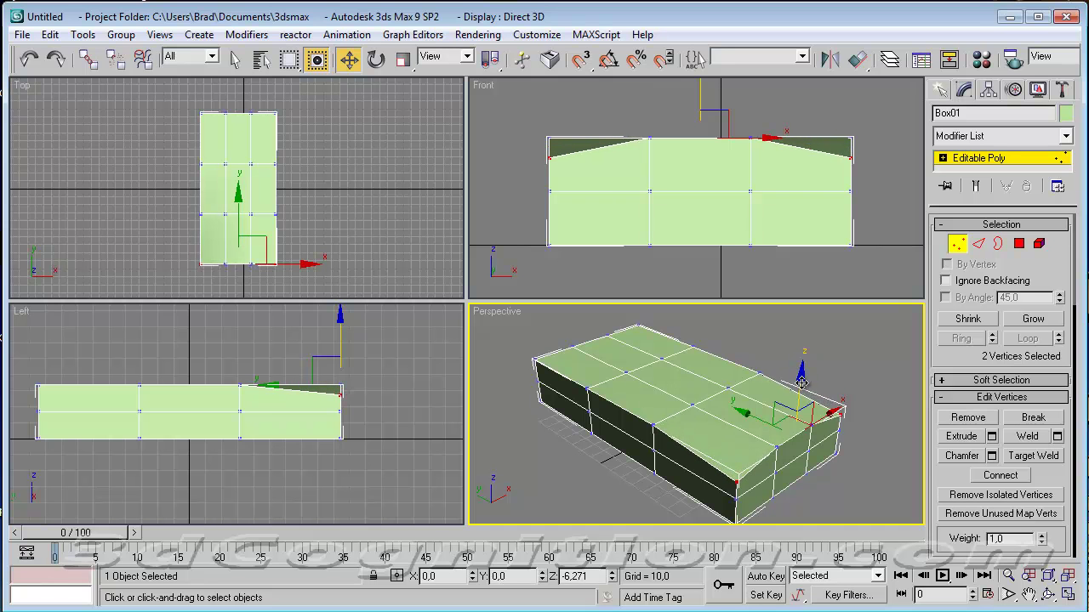
key(ctrl+z)
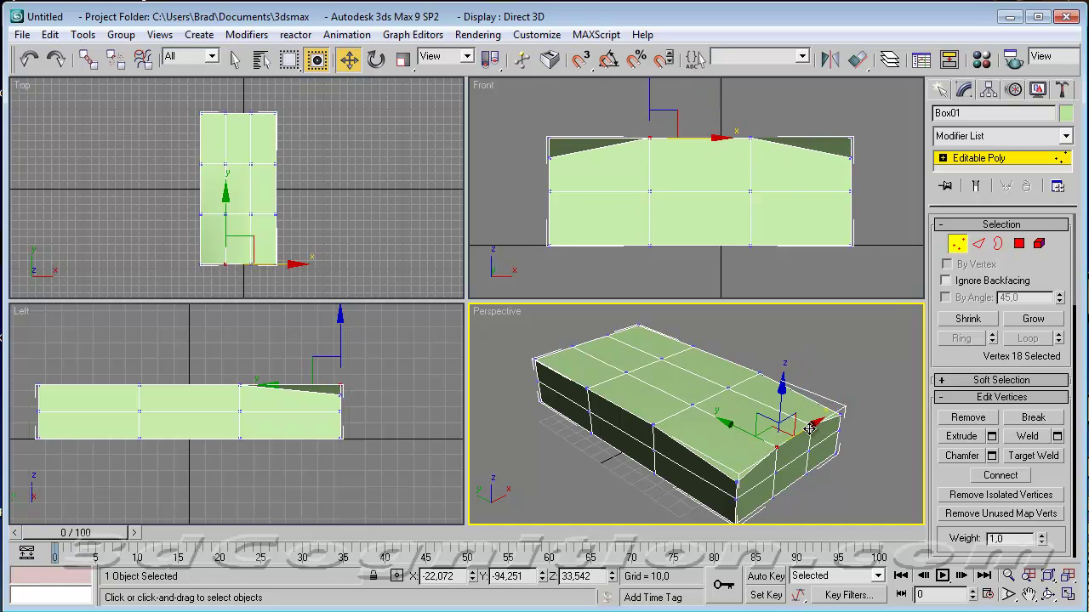
drag(800, 370, 797, 380)
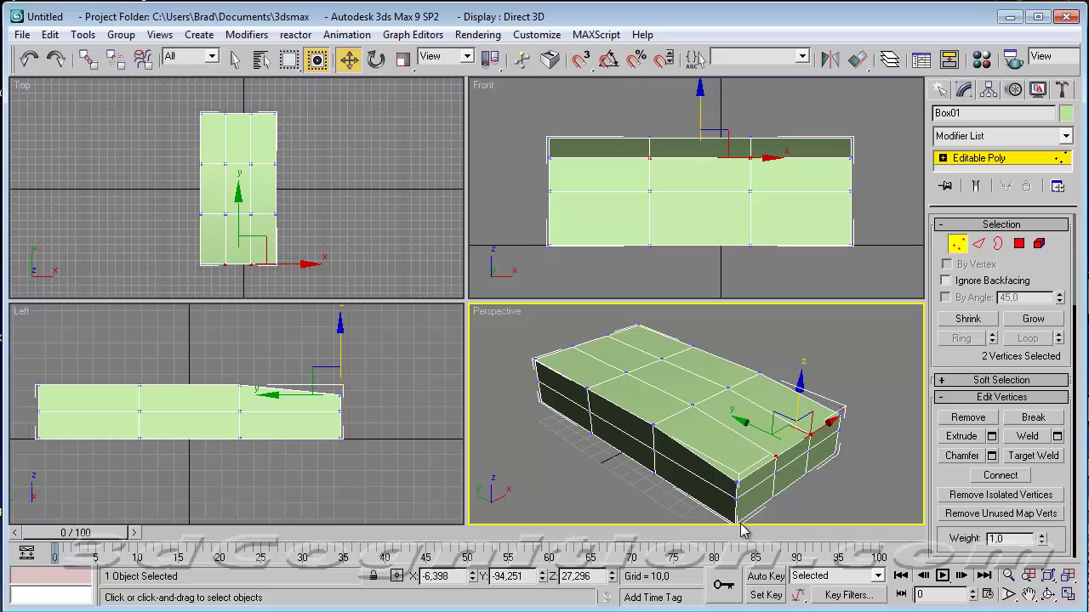
Step: Select the six end vertices, ignoring backfacing, and scale them along X to 64%
middle_drag(766, 500, 750, 482)
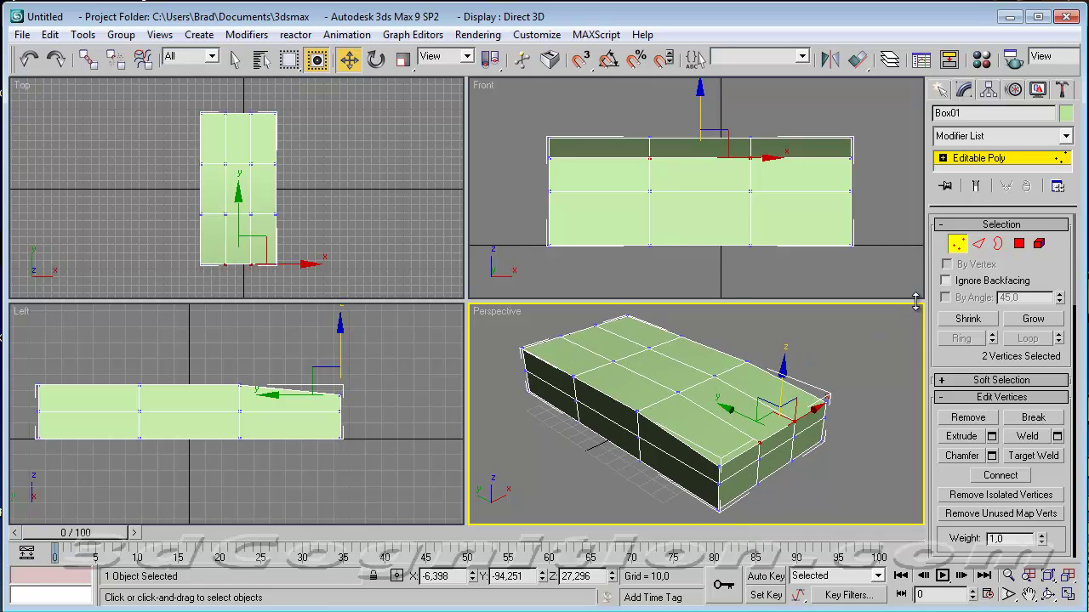
click(945, 281)
drag(714, 522, 730, 459)
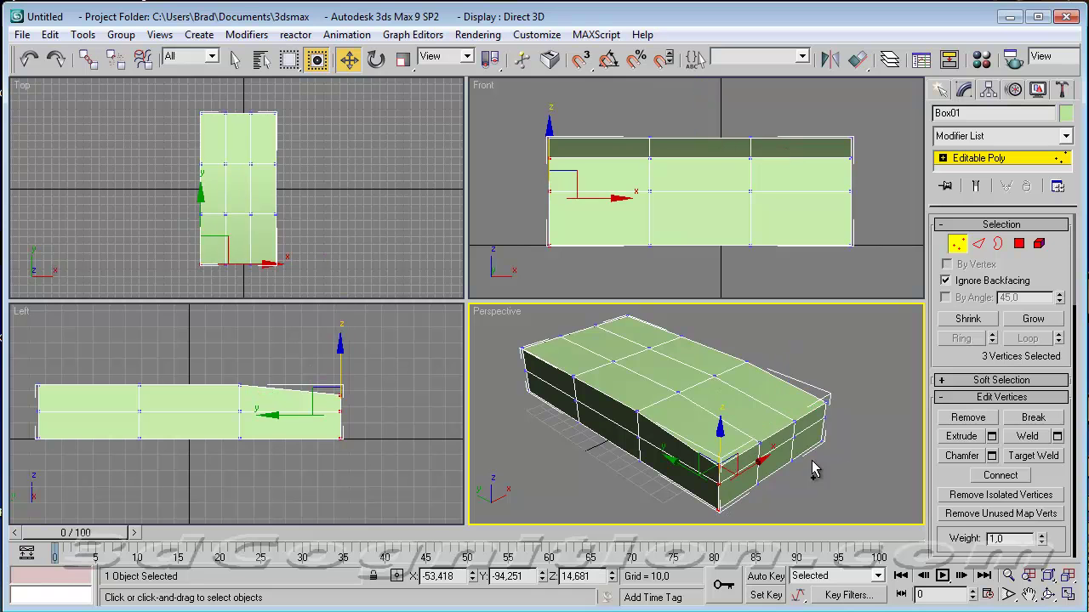
ctrl+drag(850, 379, 812, 455)
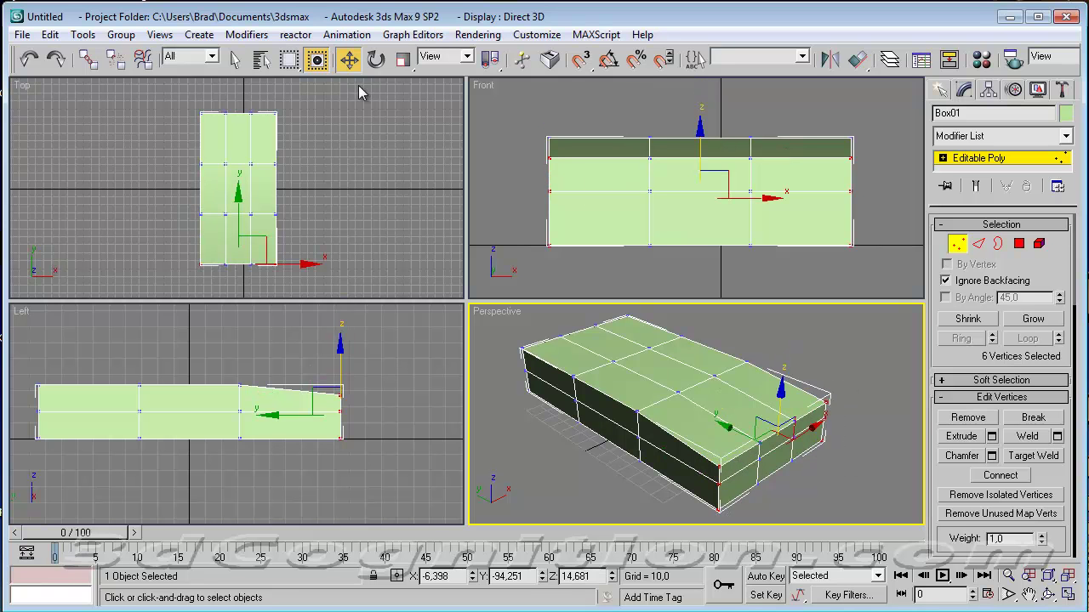
click(403, 59)
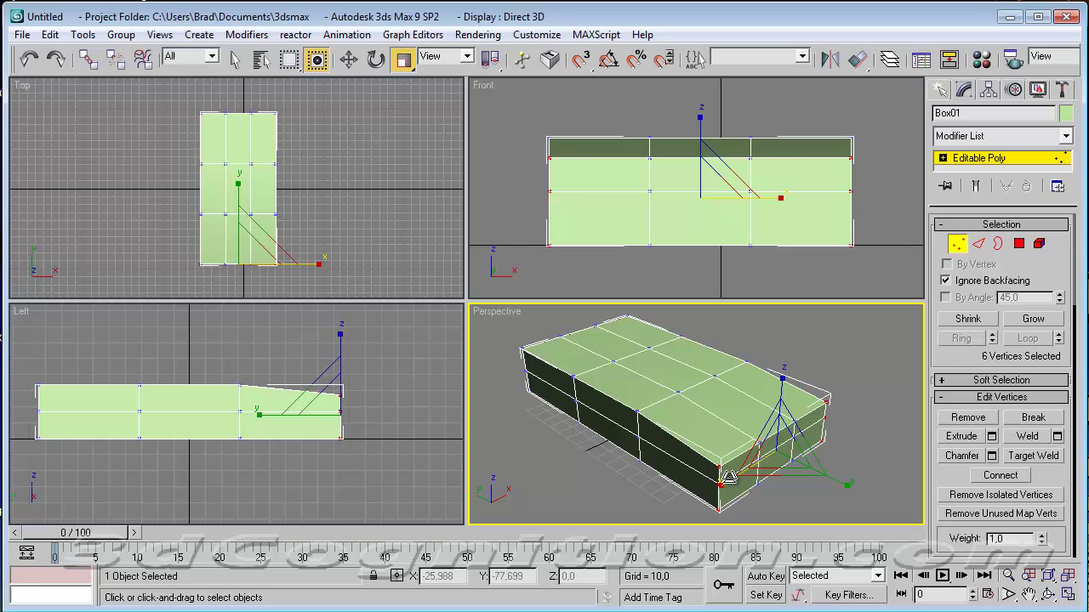
drag(729, 476, 755, 468)
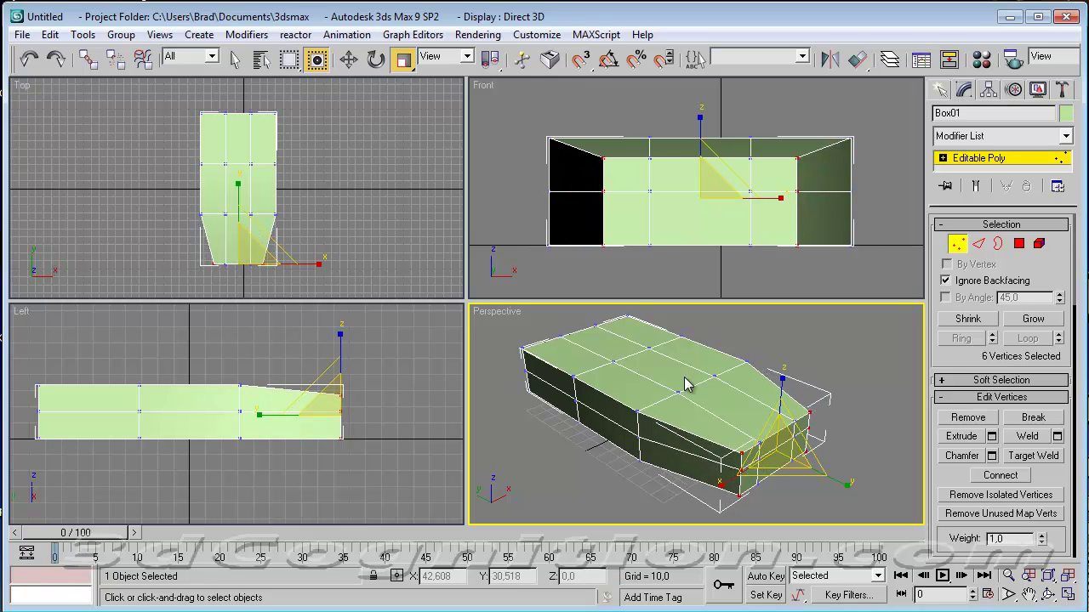
click(886, 397)
Step: Bevel the top centre polygon with Height about 13 and Outline -5.24
click(1019, 243)
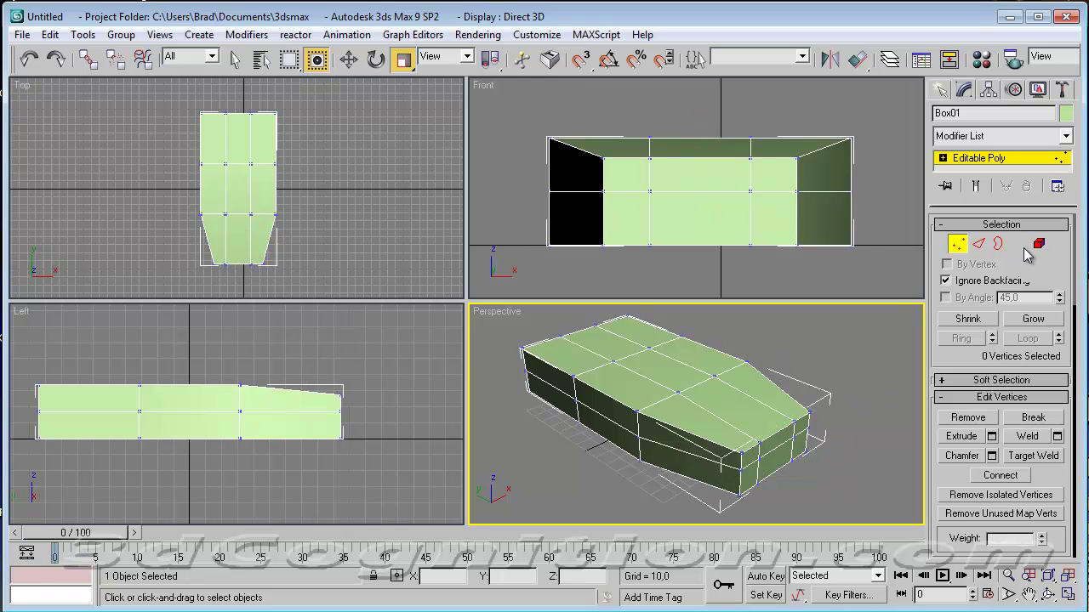
click(667, 376)
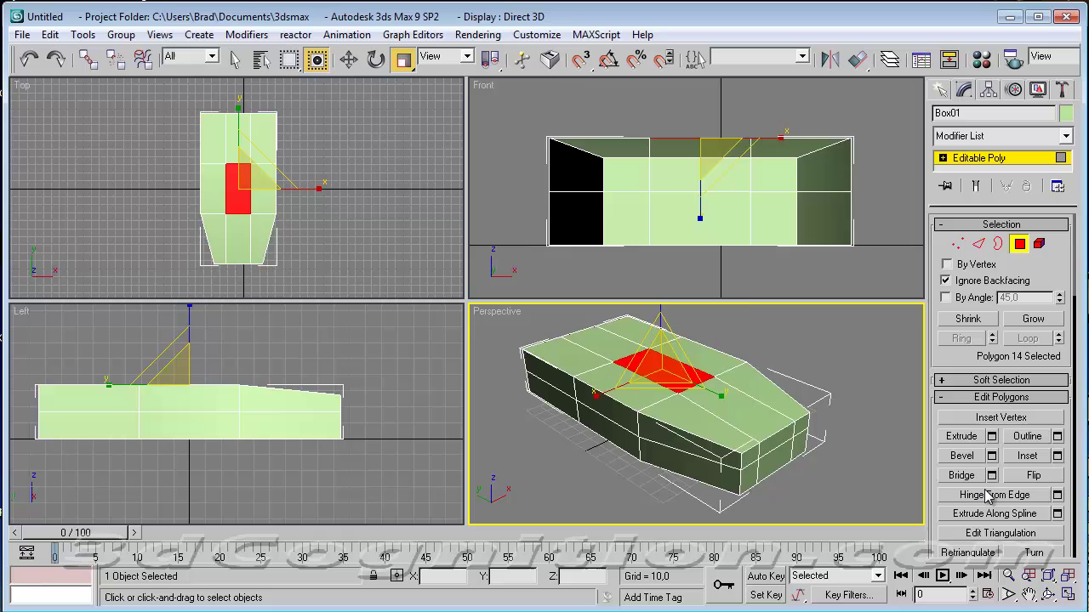
click(990, 455)
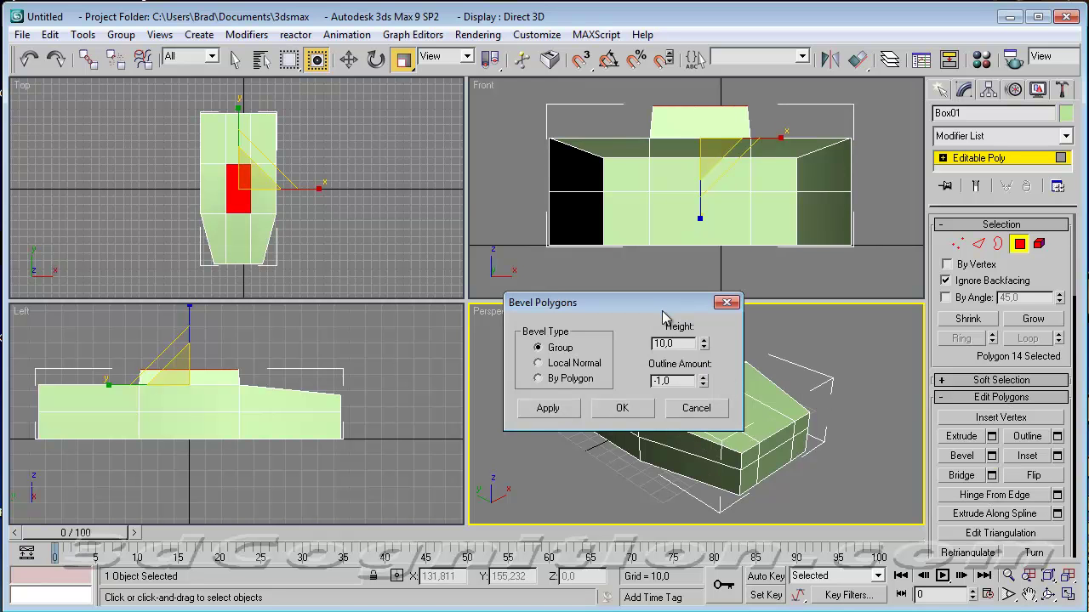
drag(655, 302, 380, 205)
drag(428, 240, 427, 230)
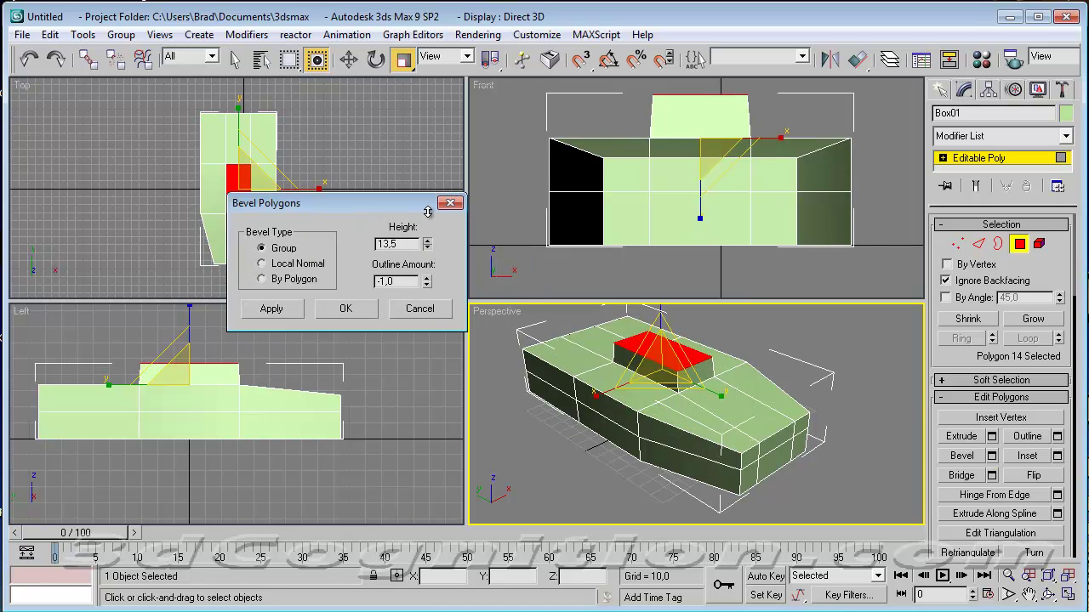
drag(427, 283, 427, 306)
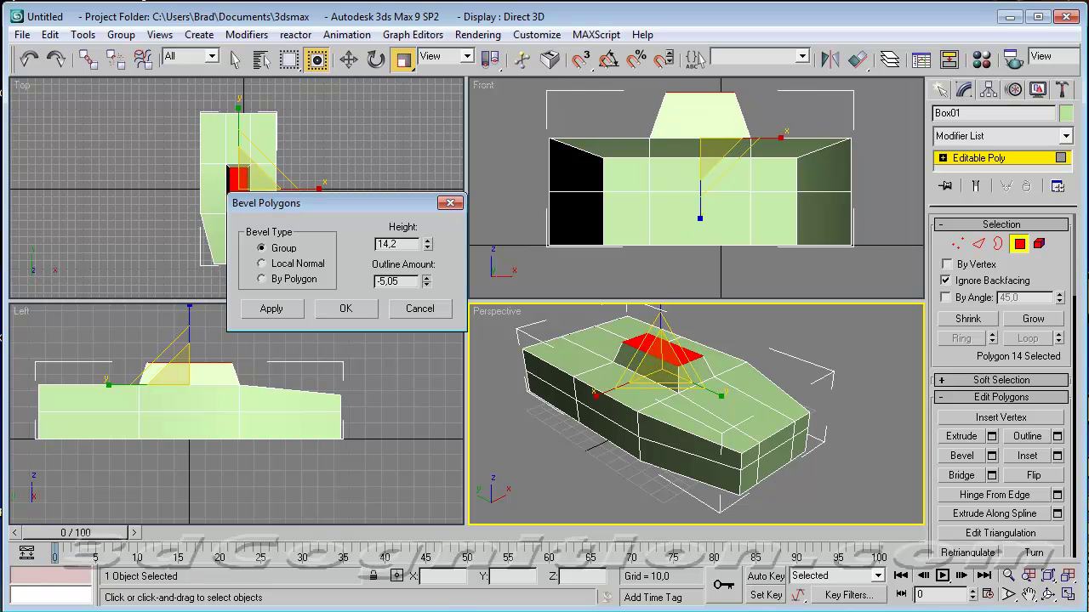
drag(428, 247, 428, 257)
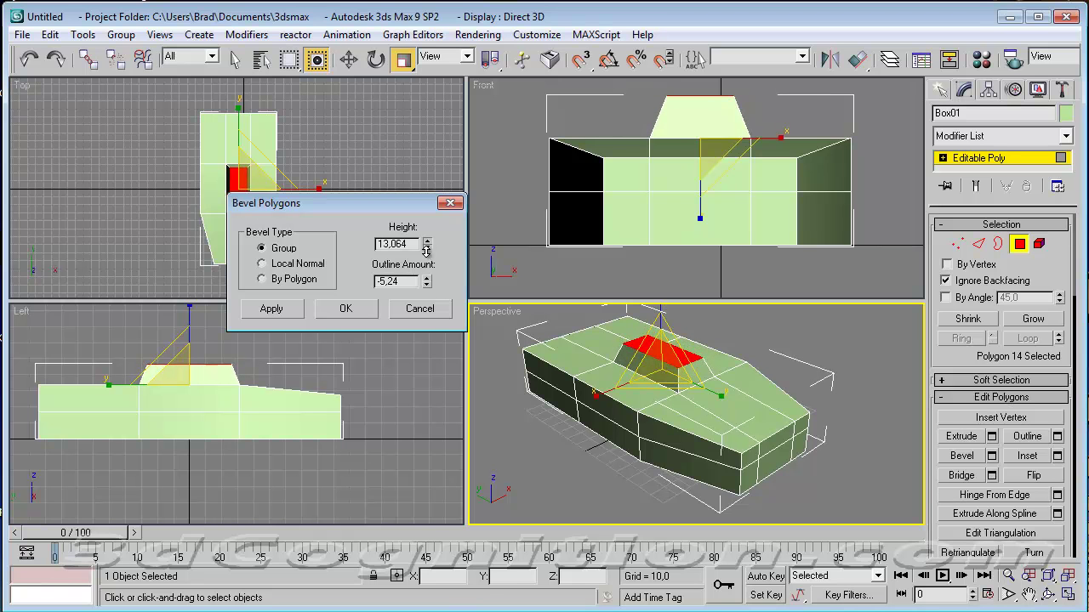
click(345, 308)
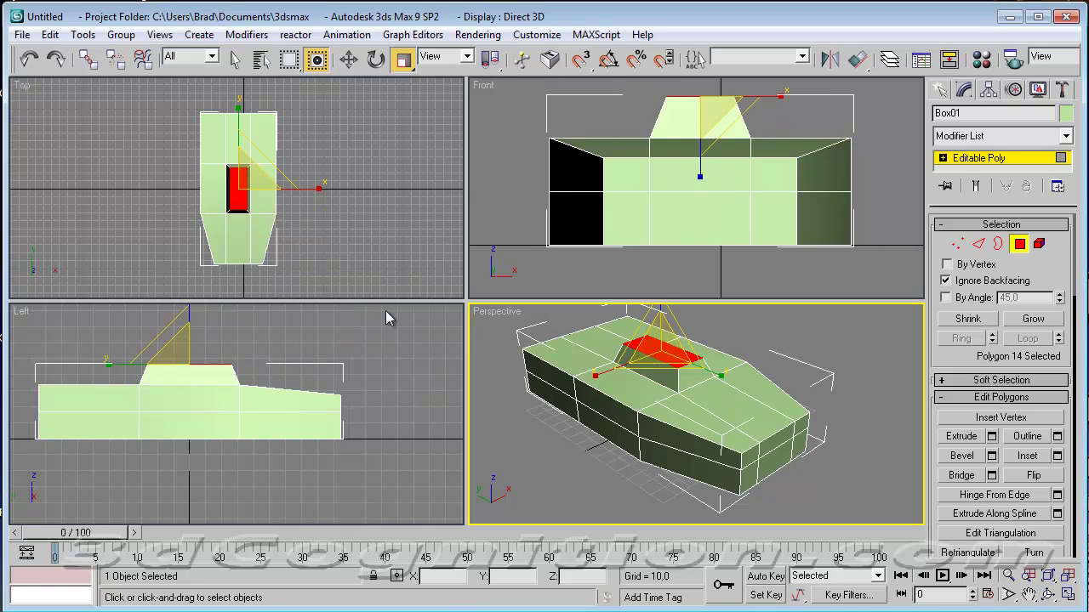
click(550, 449)
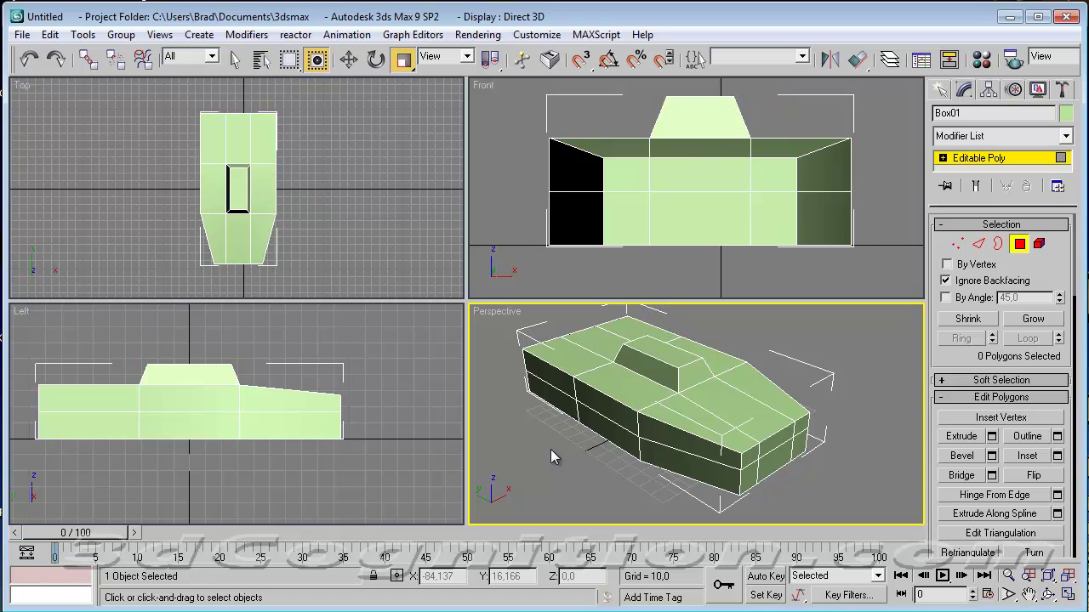
Step: Move the two rear top vertices up along Z, then leave Vertex mode
click(957, 243)
drag(513, 354, 554, 369)
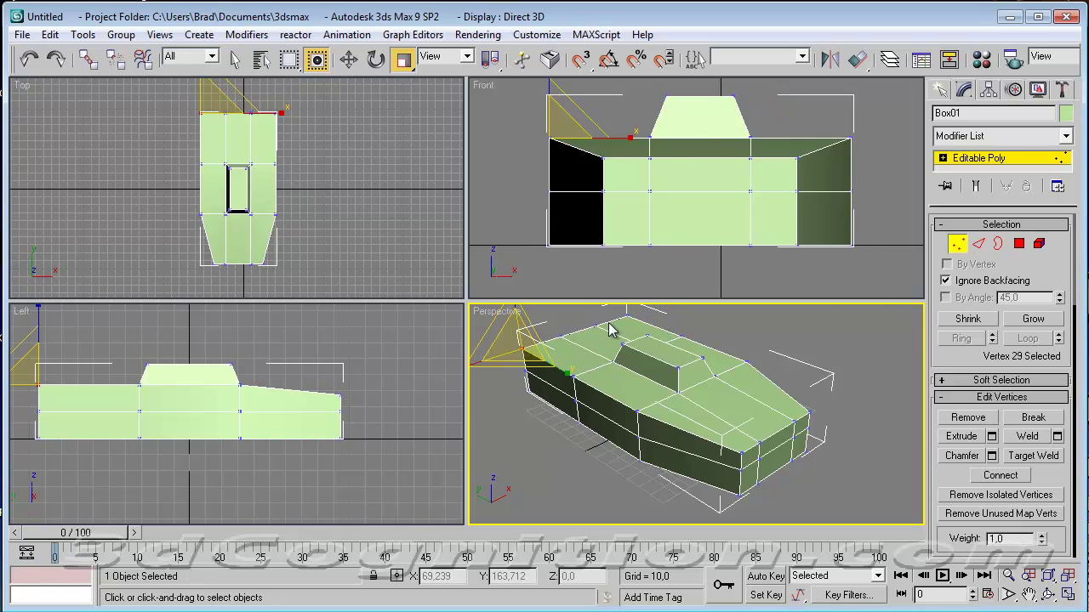
alt+middle_drag(625, 379, 644, 414)
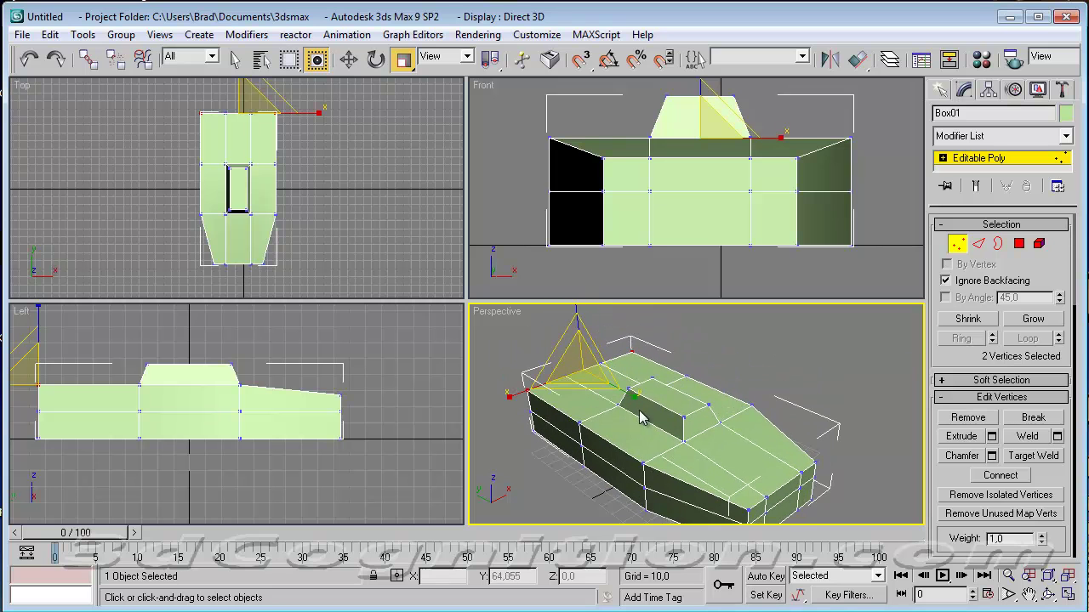
click(349, 59)
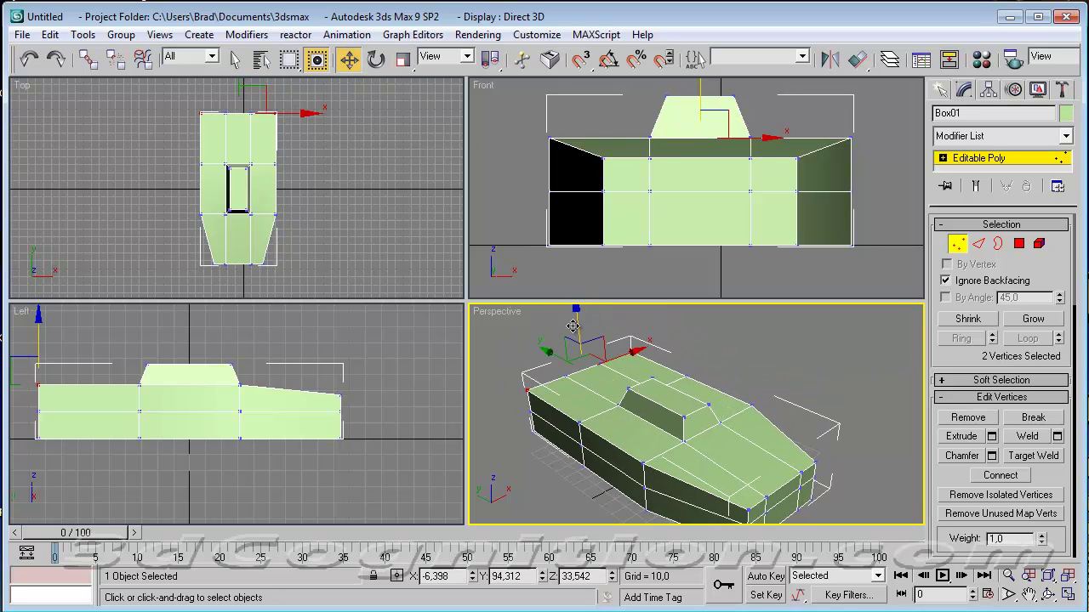
mouse_move(579, 319)
mouse_down()
mouse_move(580, 301)
mouse_move(584, 313)
mouse_up()
click(854, 375)
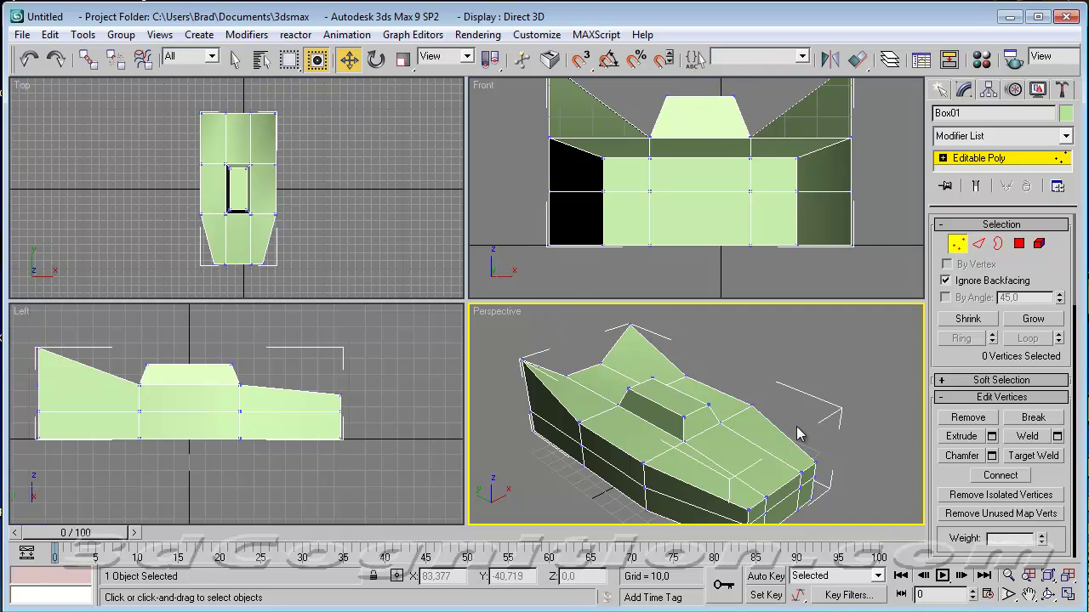
middle_drag(797, 423, 796, 411)
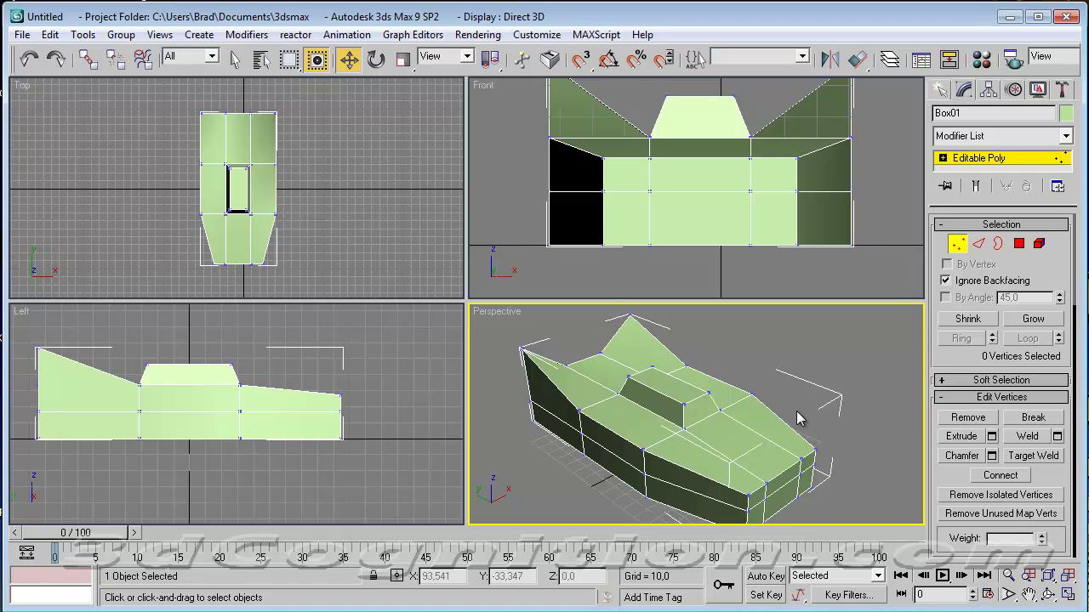
click(958, 244)
middle_drag(733, 387, 734, 380)
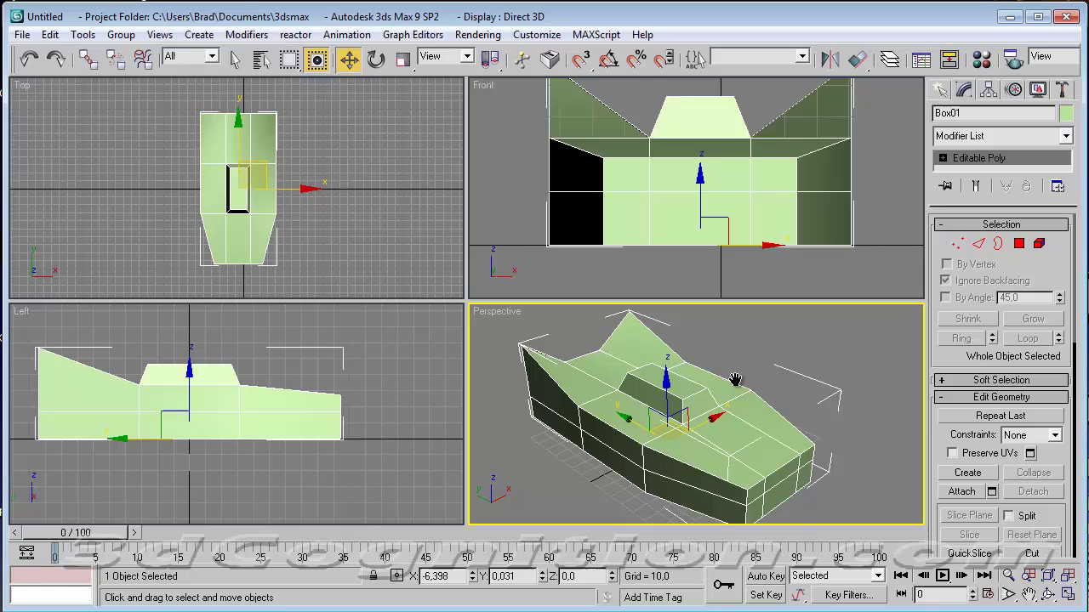
click(1048, 594)
drag(671, 414, 731, 432)
key(w)
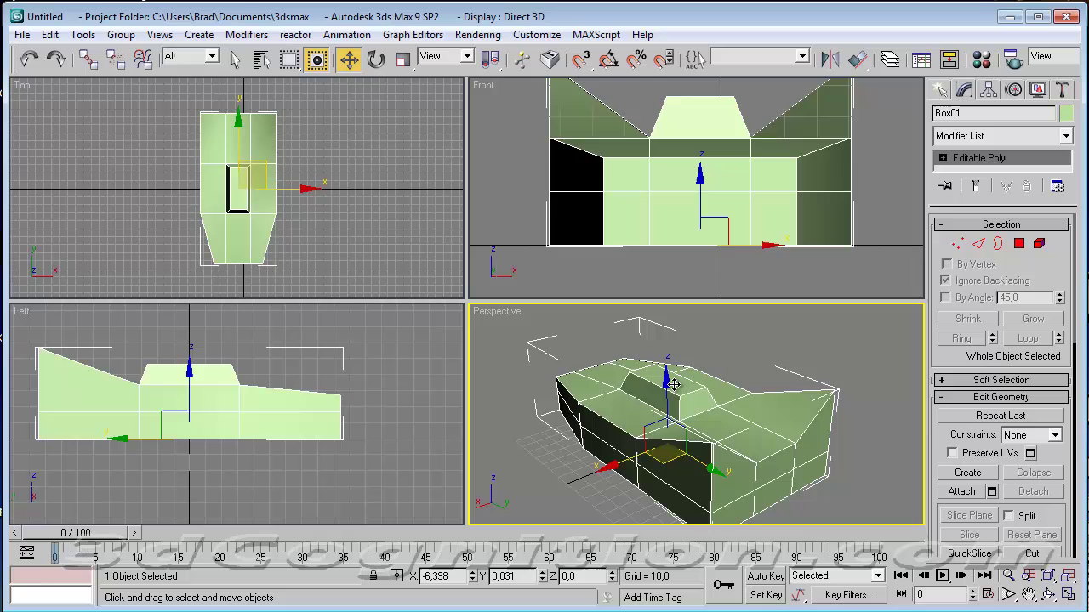
click(747, 345)
click(700, 385)
Step: With Affect Pivot Only and angle snap on, rotate Box01's pivot 90° about X, leaving the hull unchanged
click(988, 91)
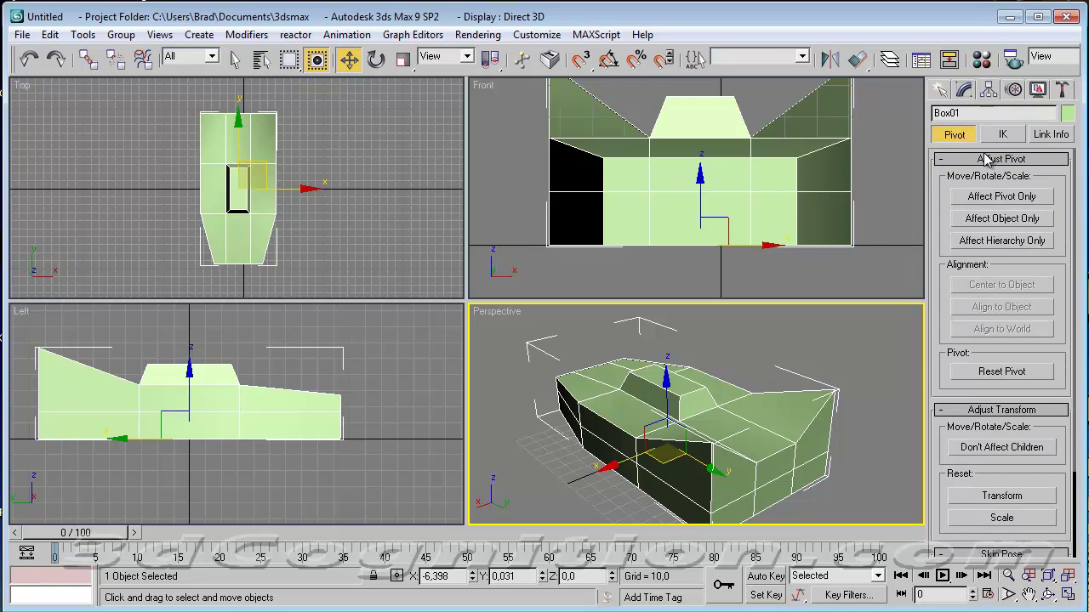
click(1001, 196)
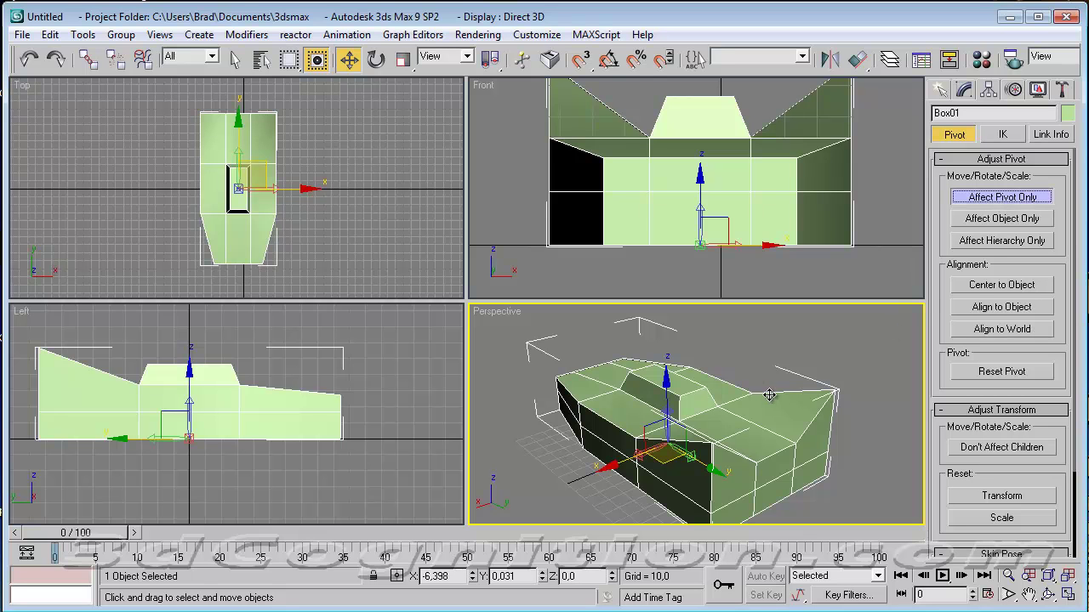
click(376, 62)
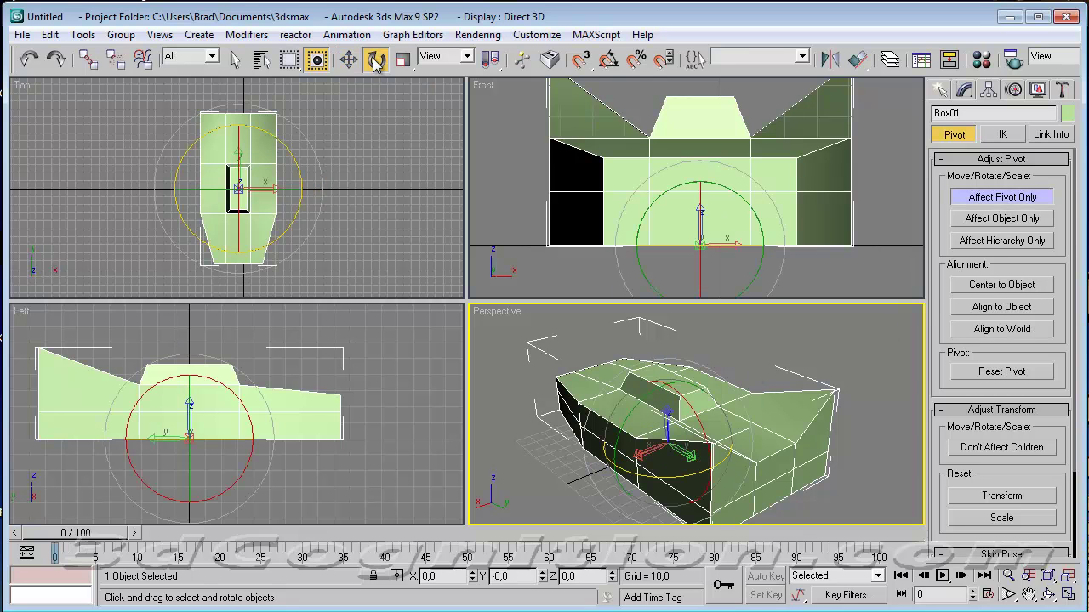
click(609, 61)
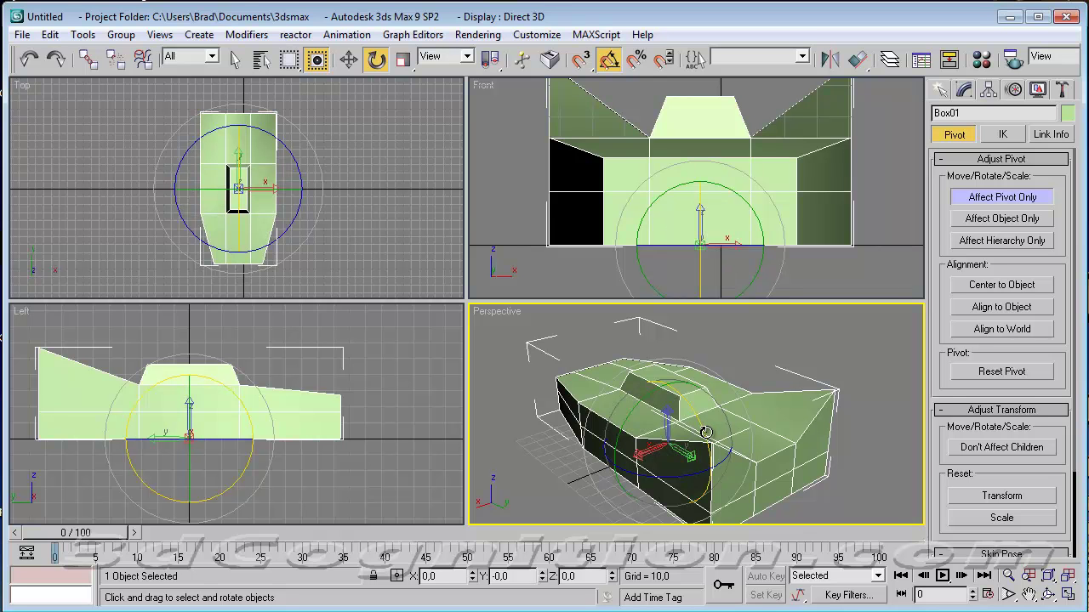
drag(705, 439, 682, 366)
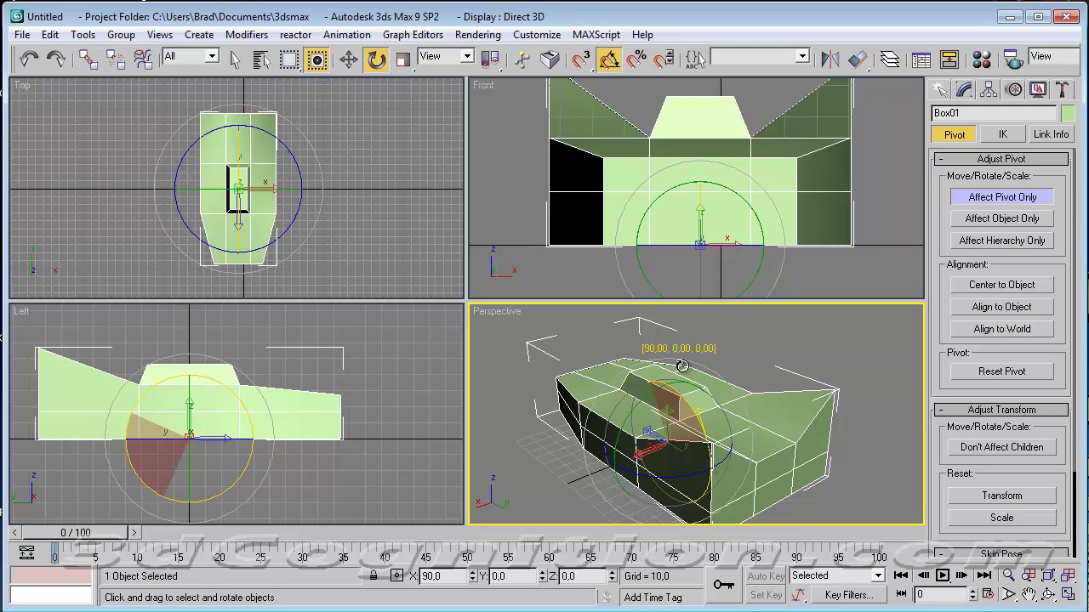
mouse_move(682, 366)
mouse_down()
mouse_move(695, 375)
mouse_move(691, 365)
mouse_up()
drag(690, 365, 690, 365)
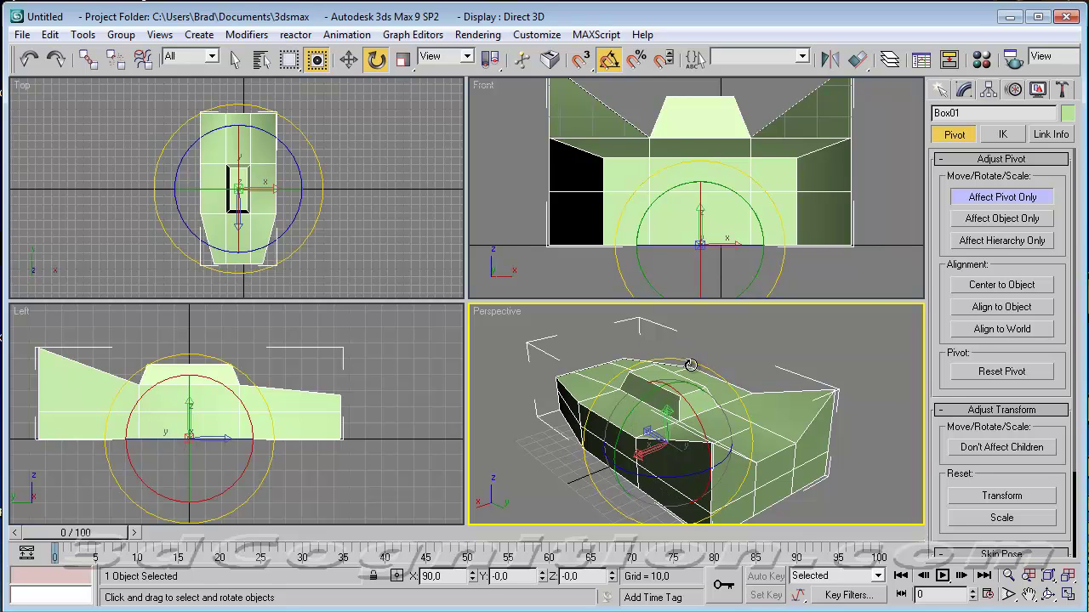
click(1001, 198)
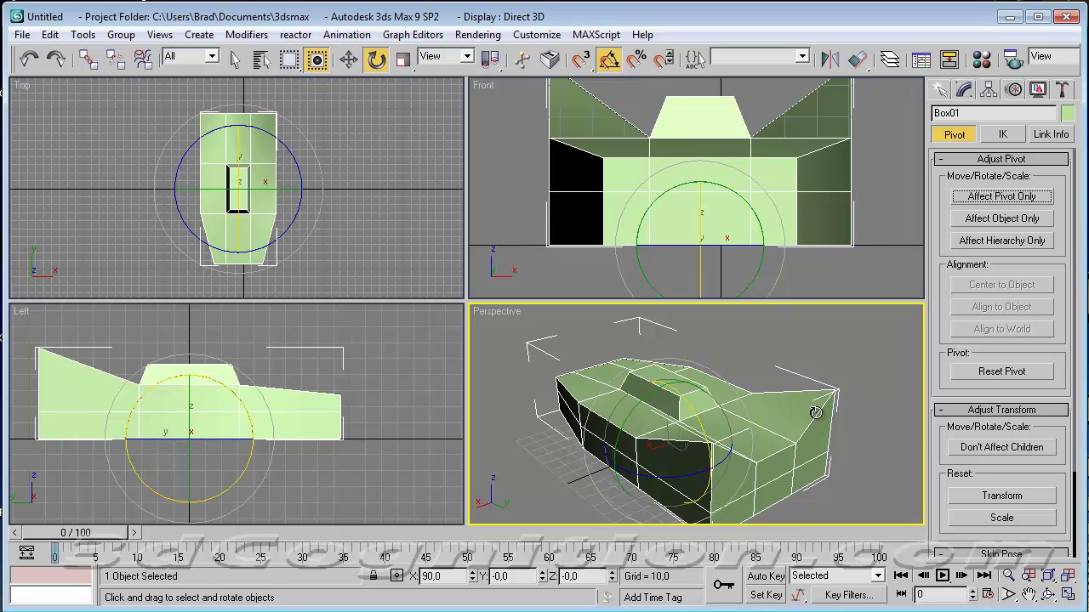
click(847, 365)
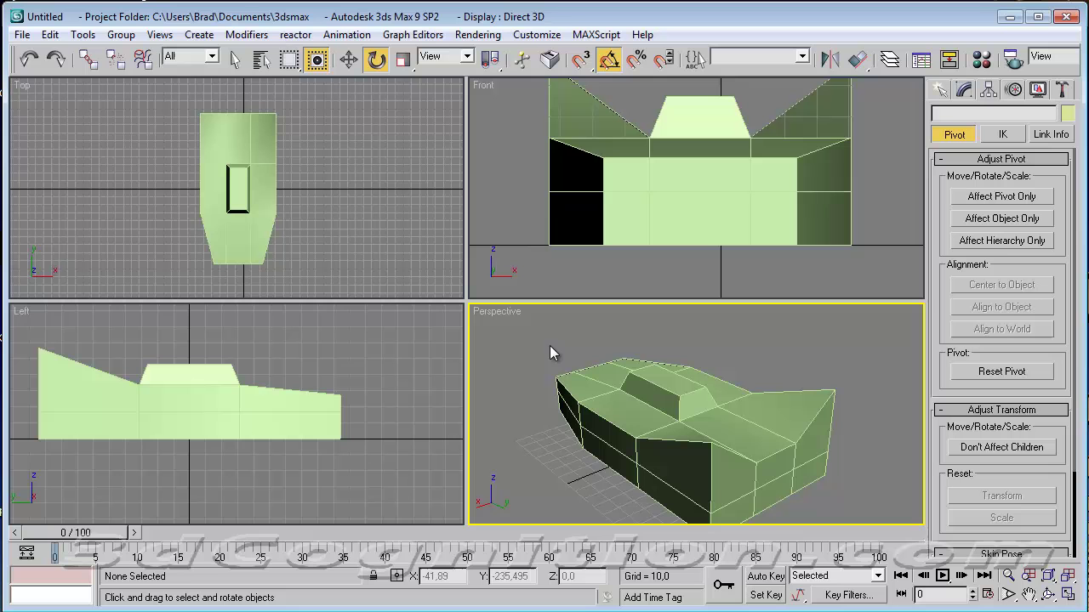
Step: Start an Autodesk FBX export into flight-sim-assets with the file name simple-jet-y-up2
click(21, 36)
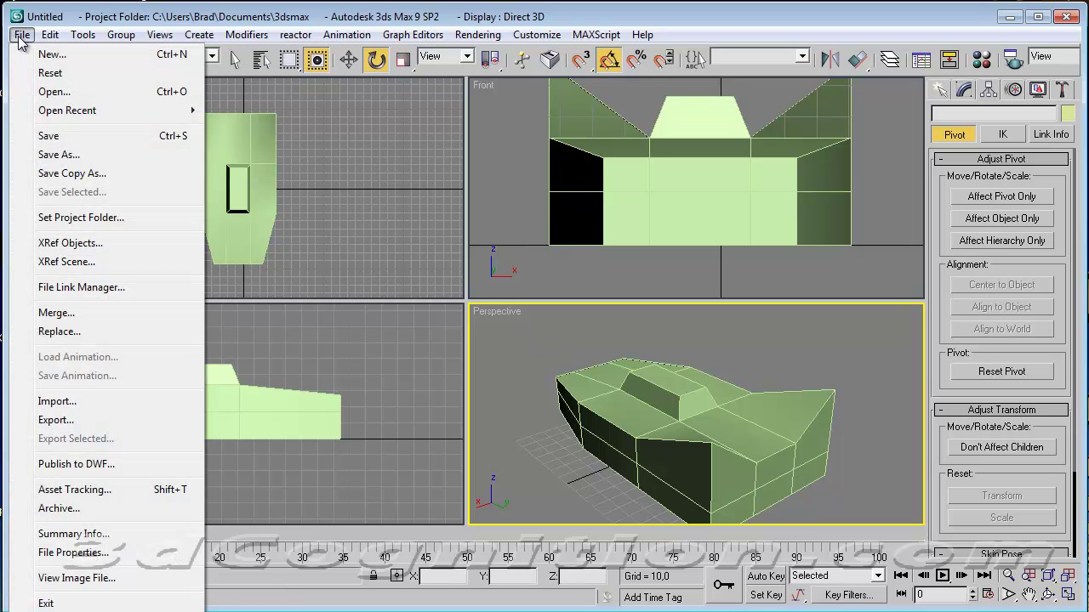
click(92, 420)
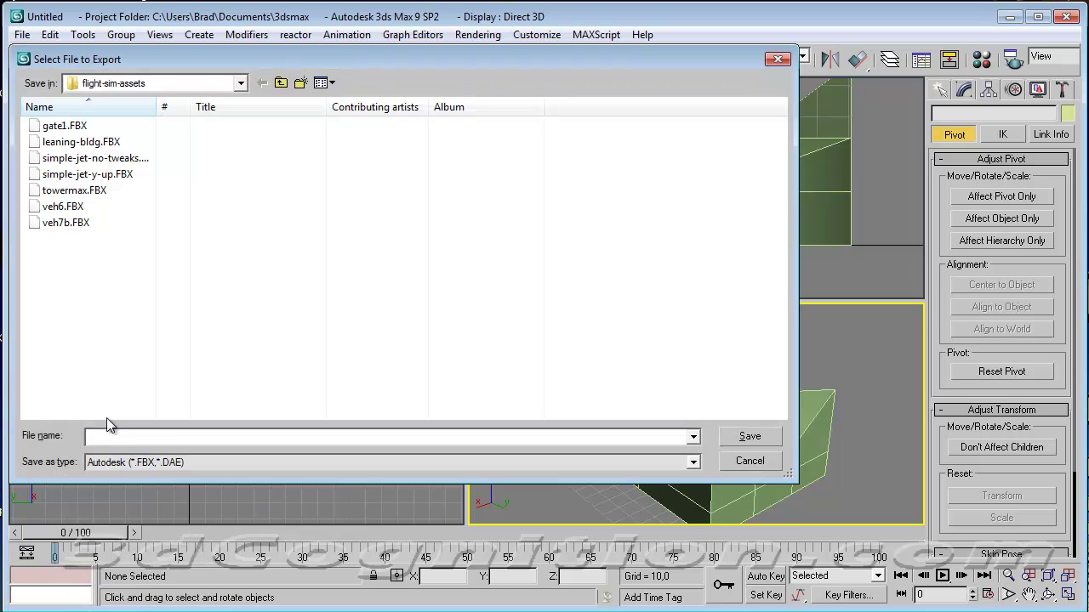
click(232, 462)
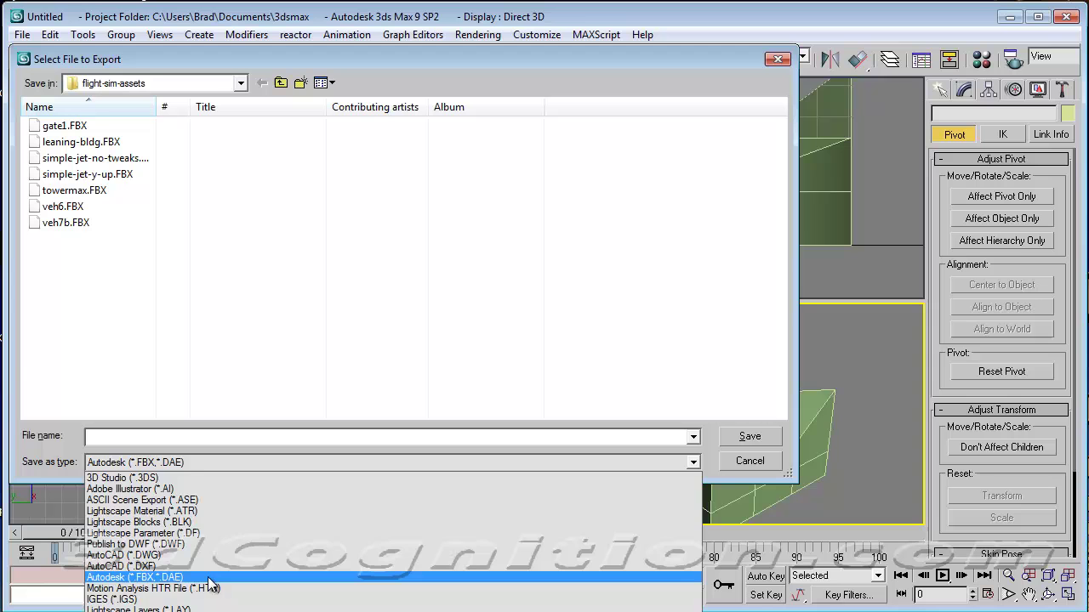
click(181, 578)
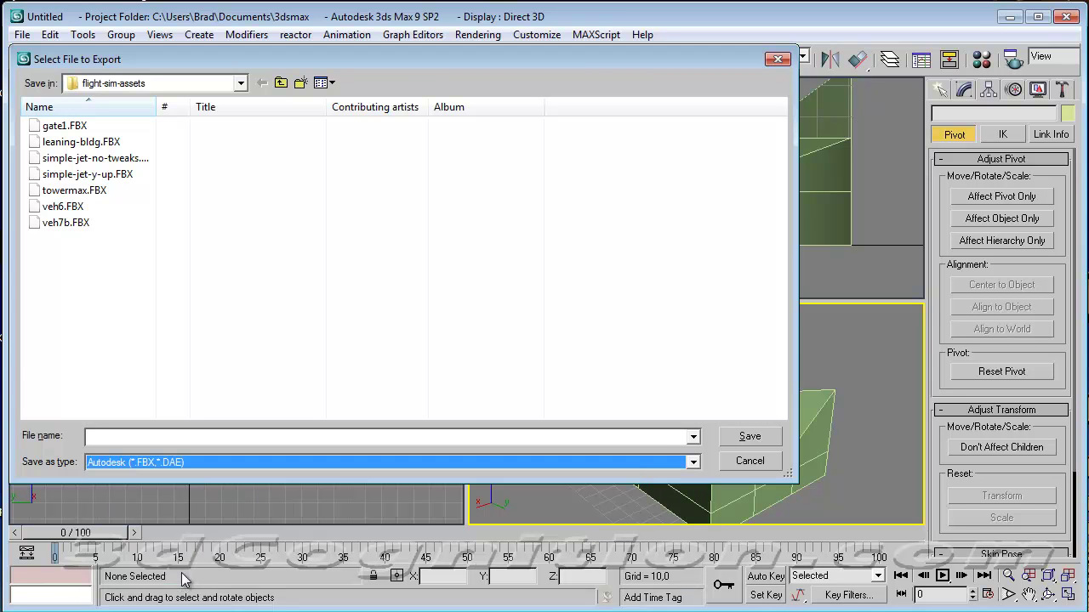
click(125, 435)
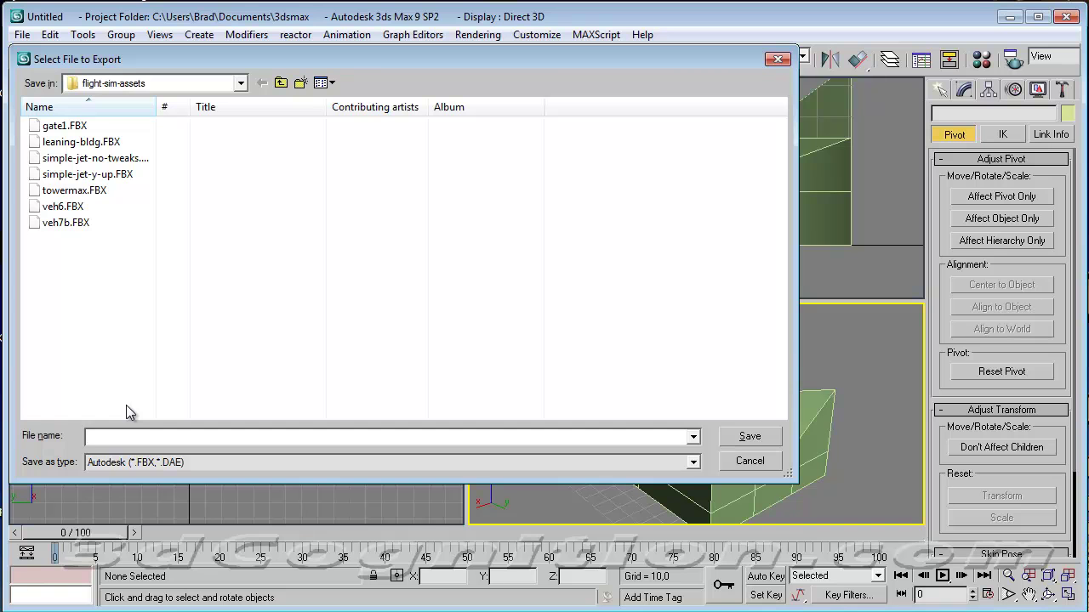
text(v)
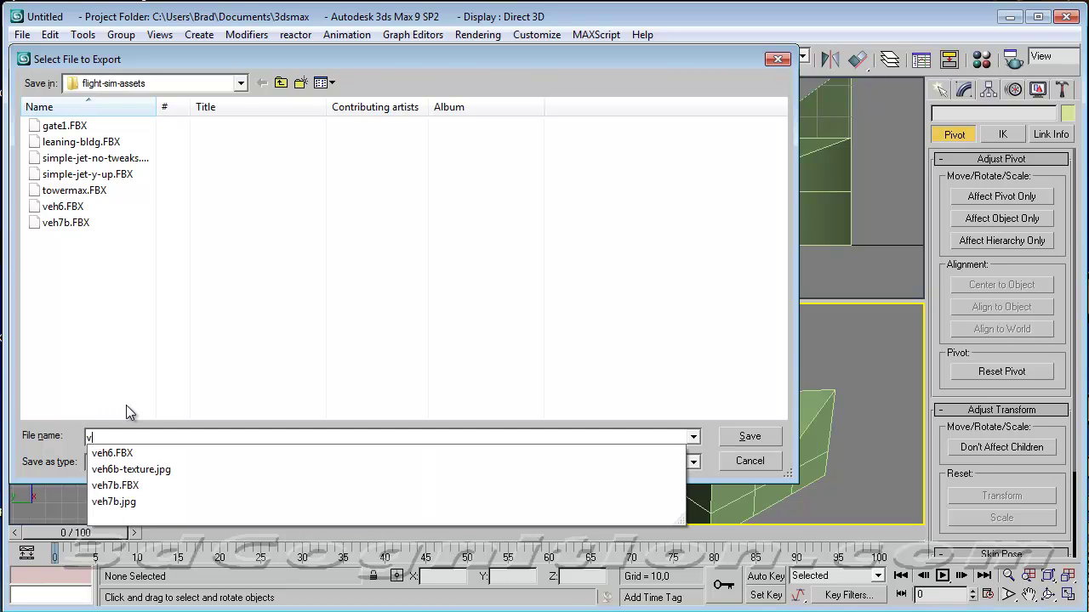
key(BackSpace)
text(simple)
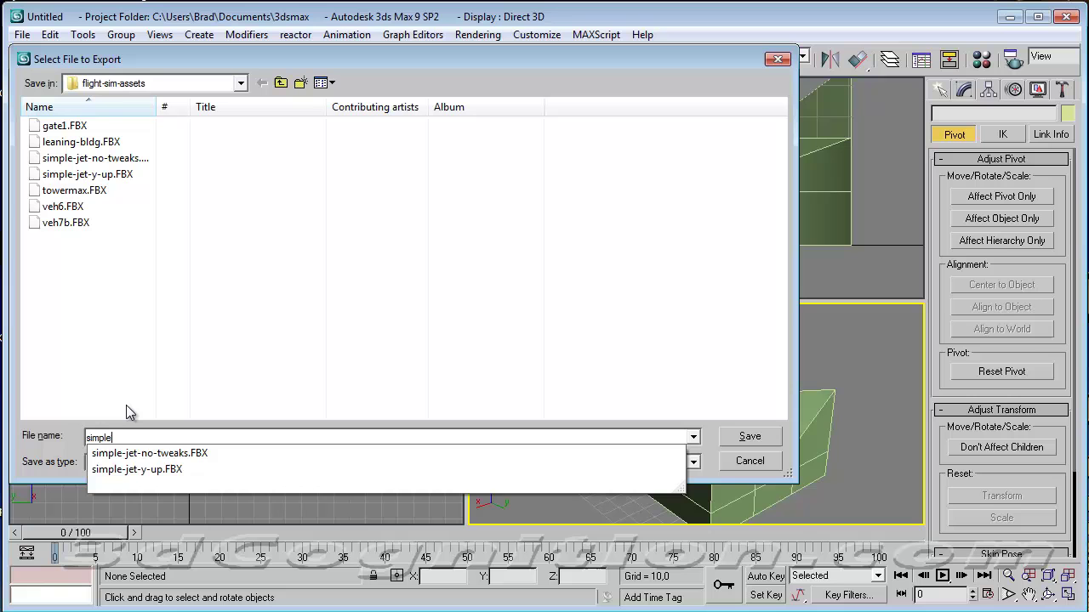
text(-jet-y)
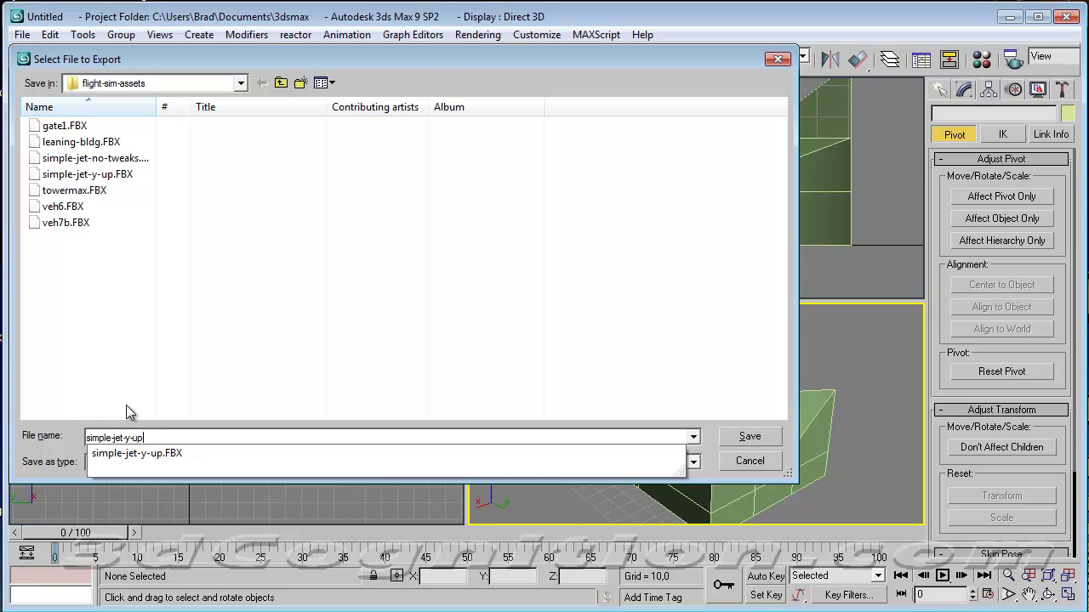
text(-up2)
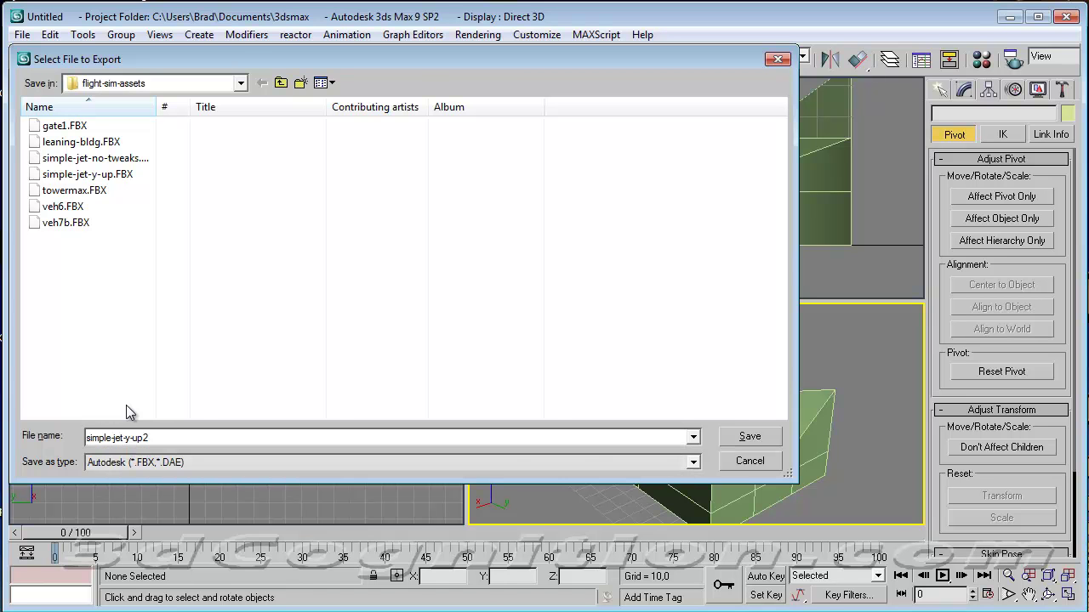
Step: Write the jet FBX file with export version FBX200611
click(757, 436)
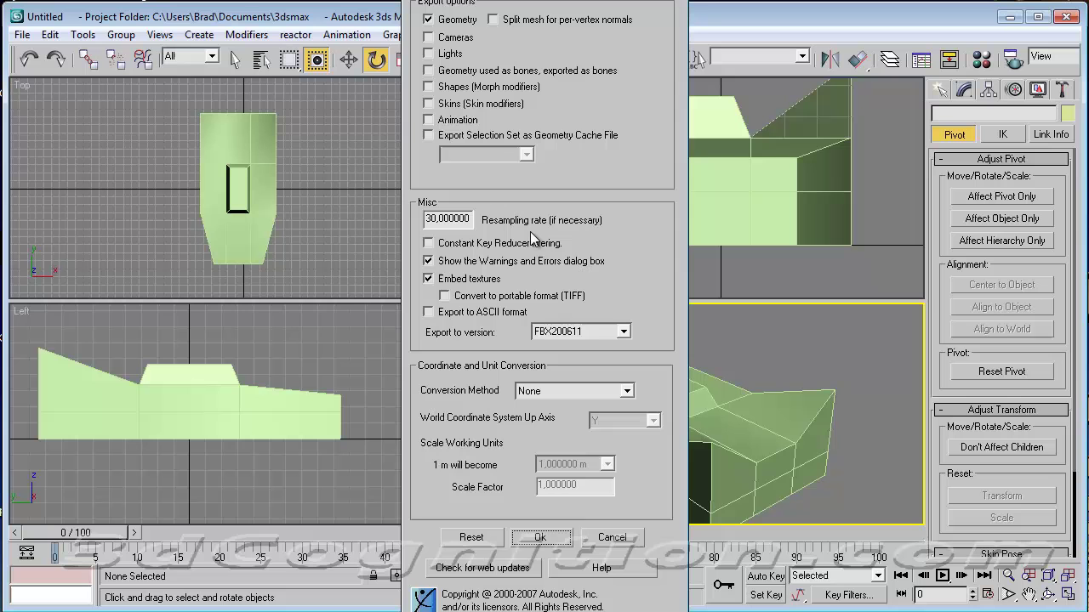
drag(528, 0, 515, 17)
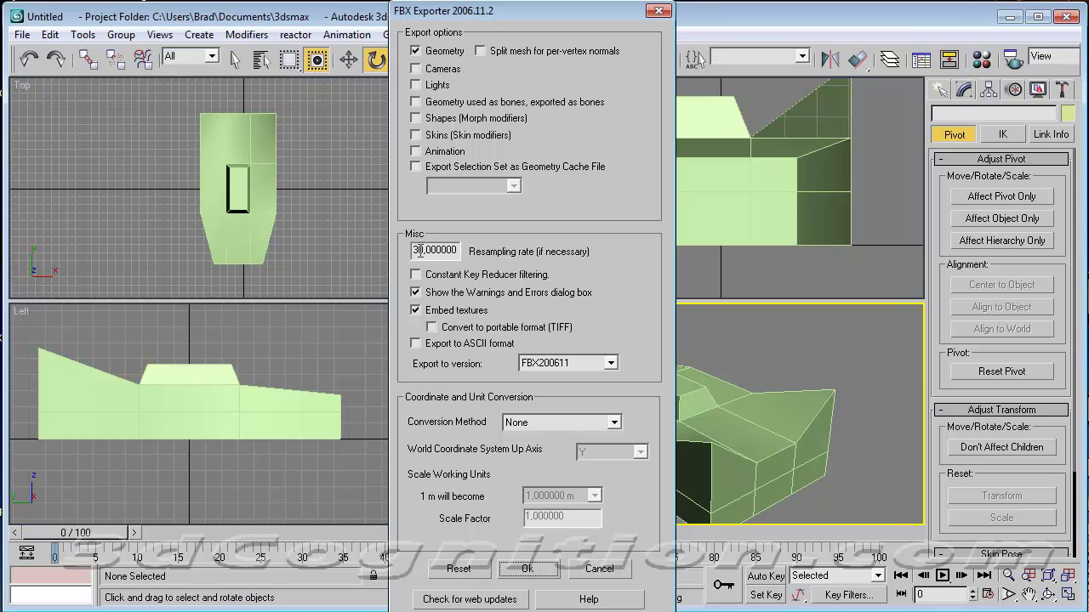
drag(419, 251, 451, 253)
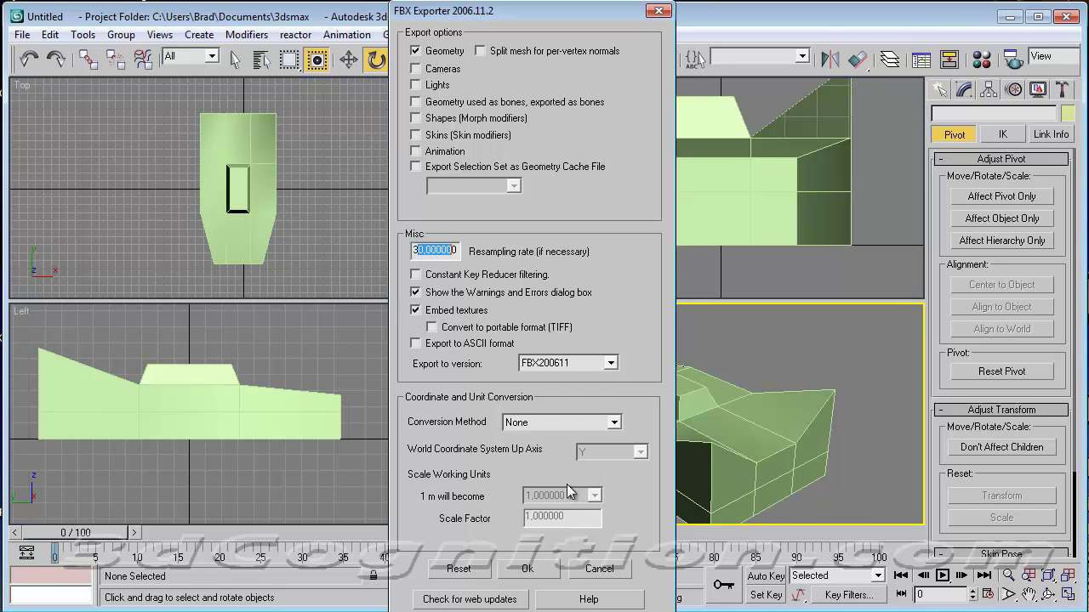
click(611, 364)
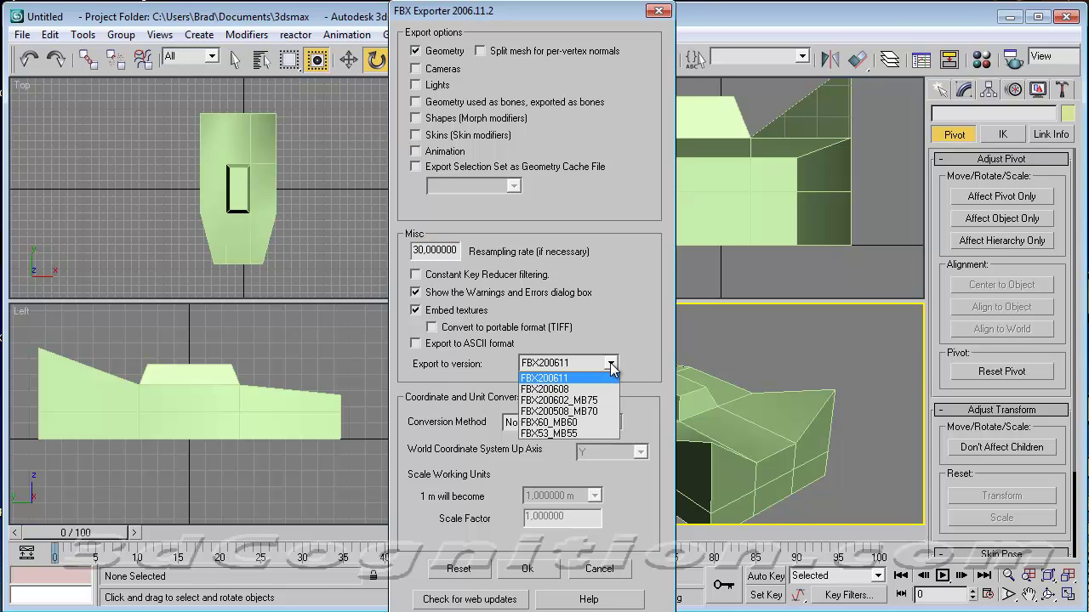
click(564, 379)
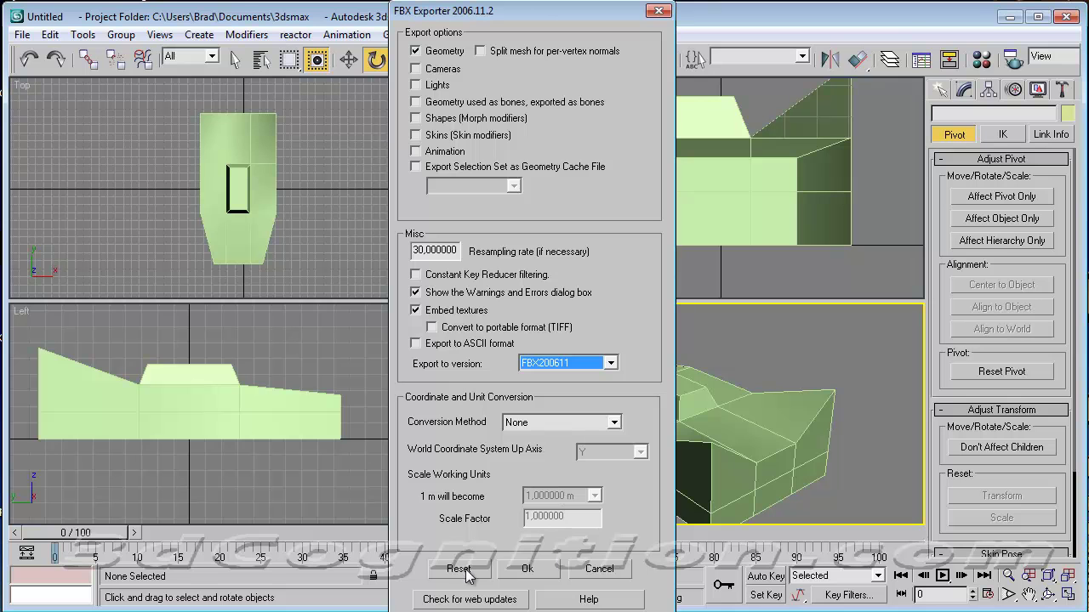
click(526, 570)
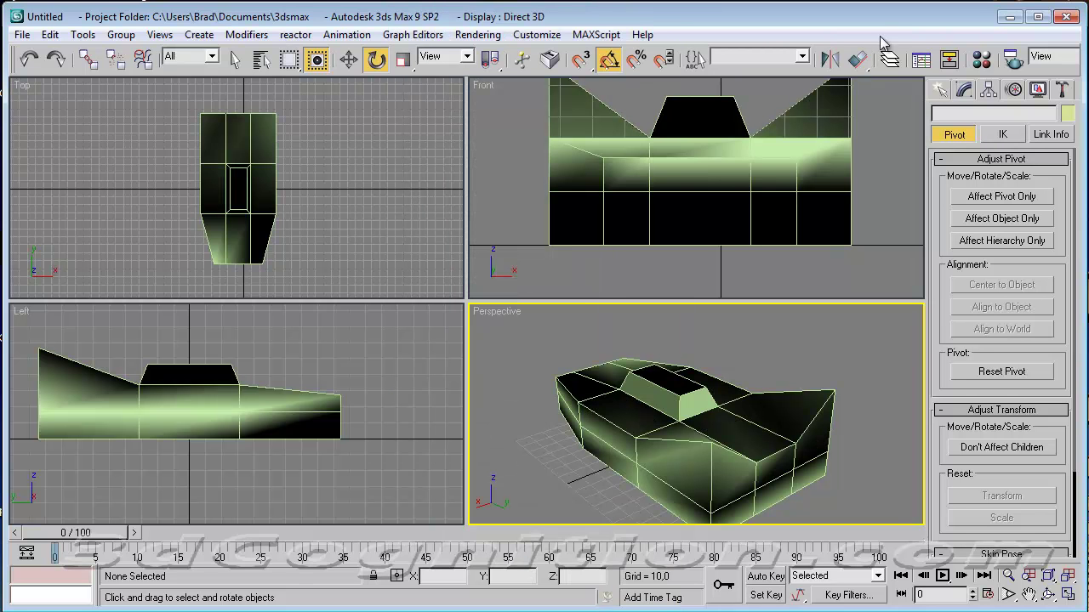
Step: Minimize 3ds Max and select simple-jet-y-up2.FBX in myUnity\flight-sim-assets in Explorer
click(1010, 22)
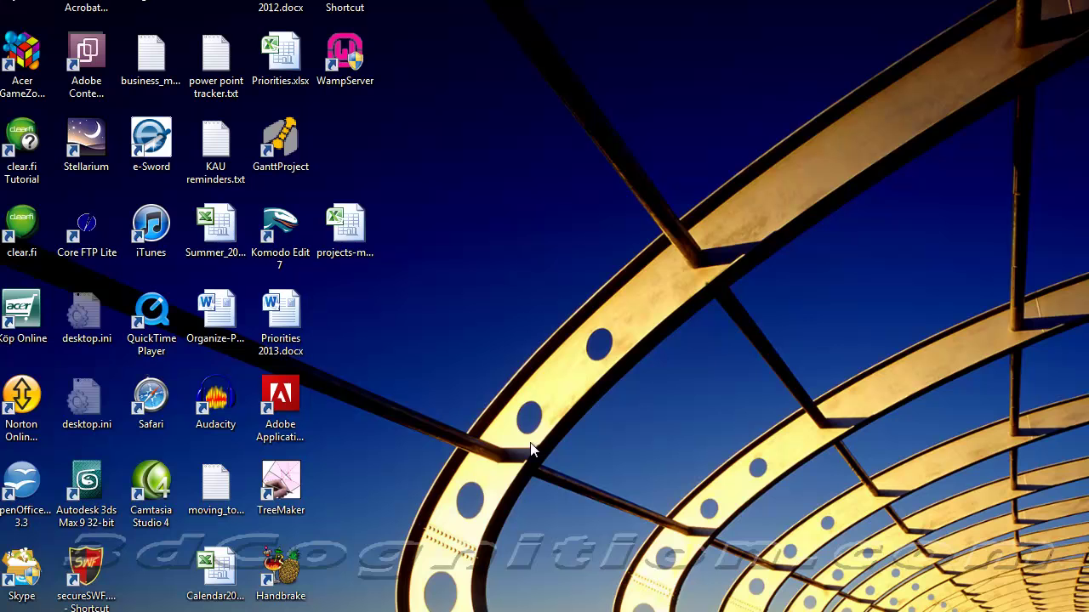
key(alt+Tab)
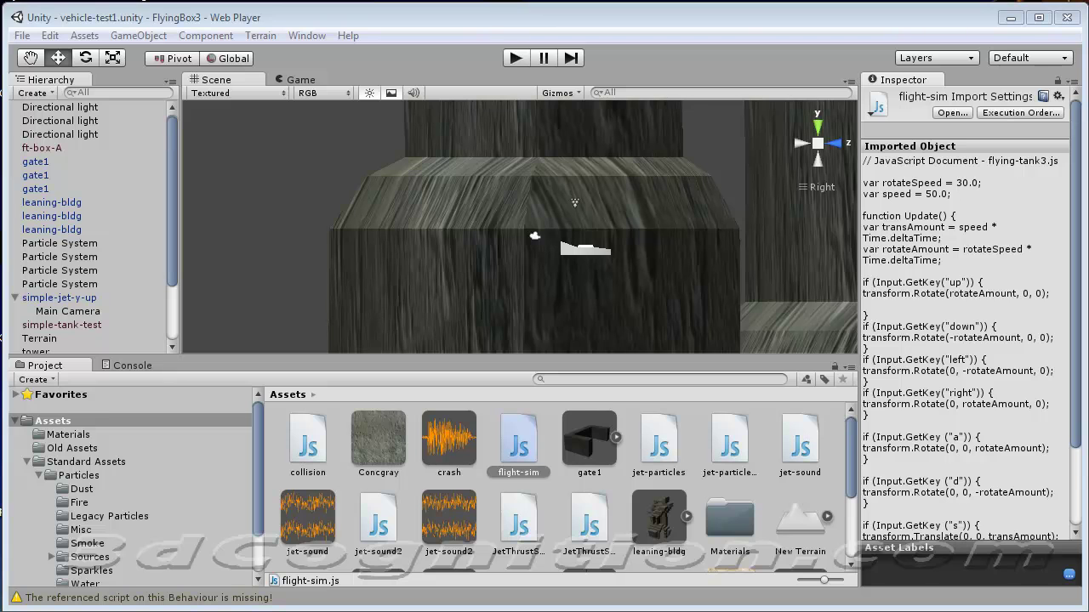
key(alt+Tab)
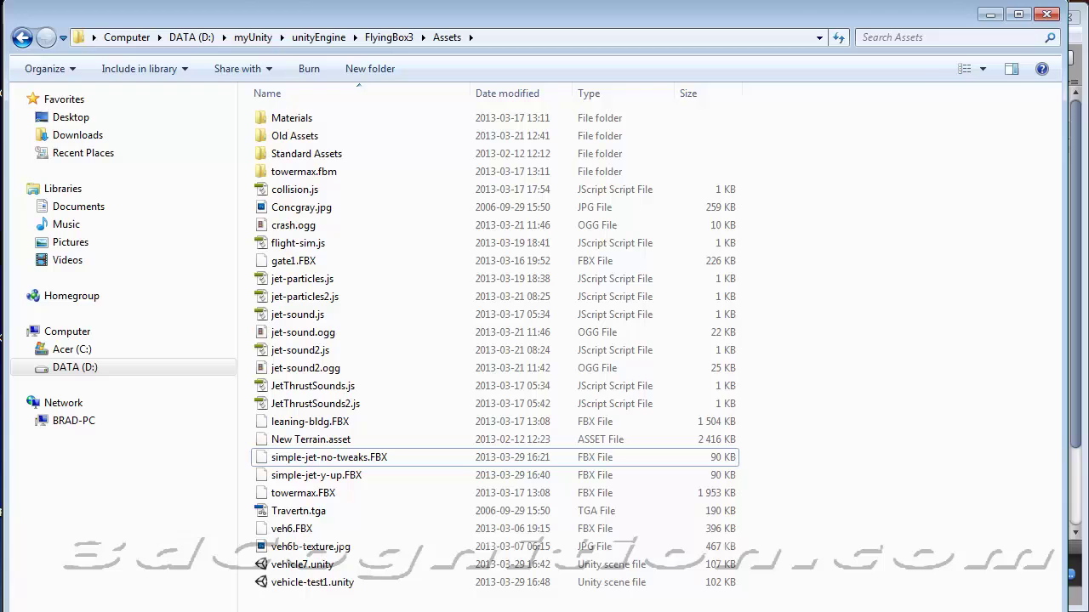
key(super+Up)
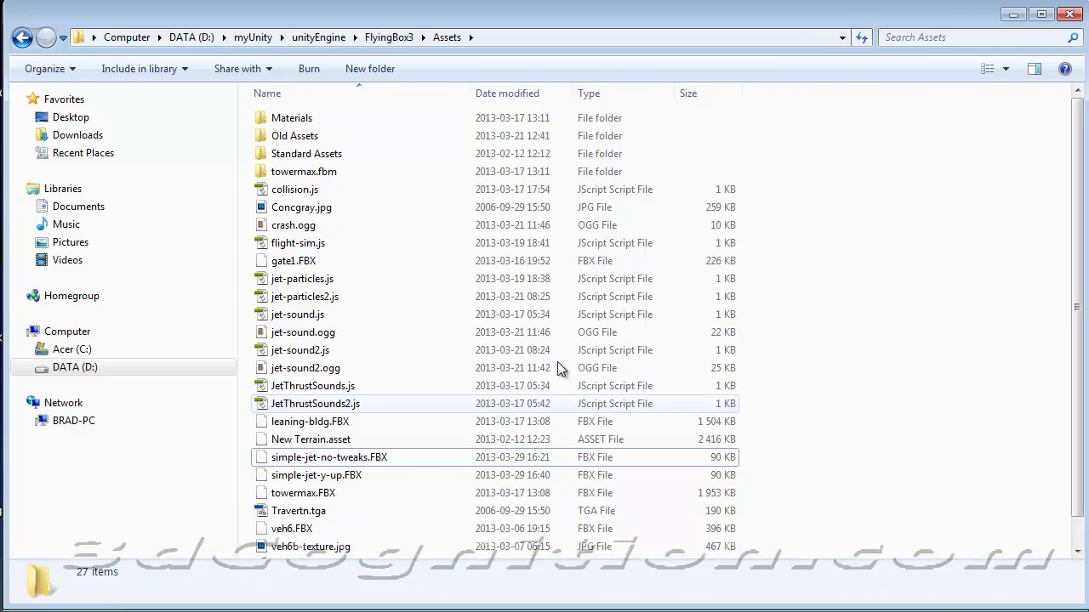
click(255, 37)
click(323, 156)
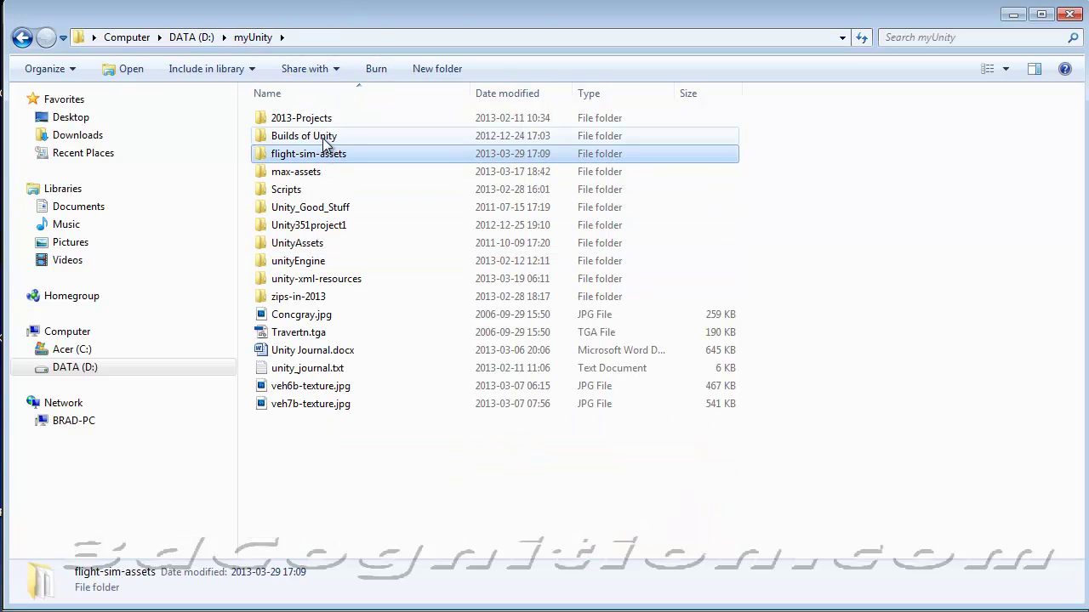
double_click(324, 157)
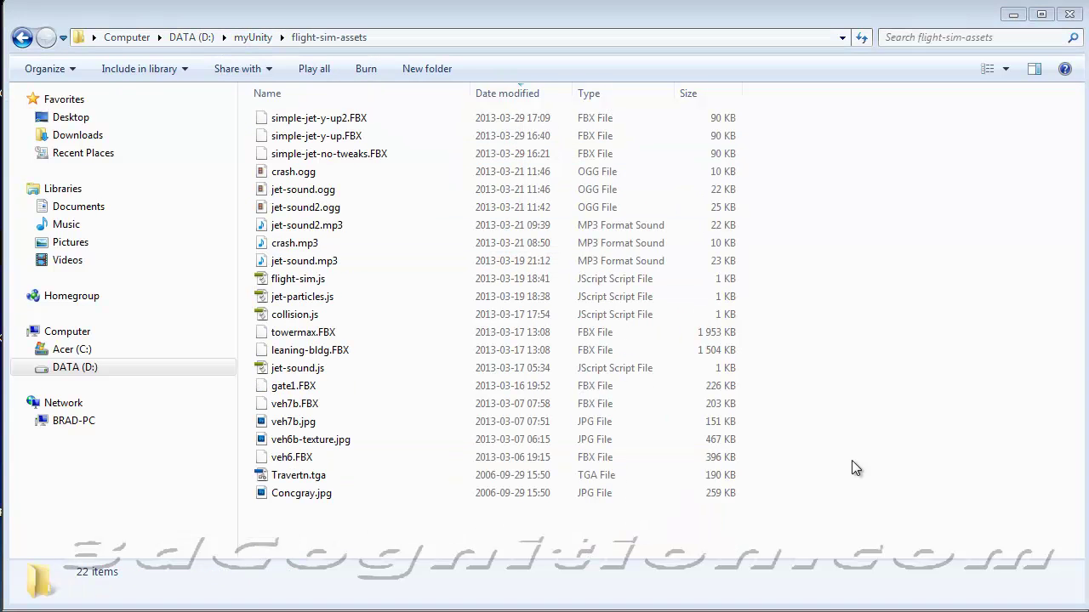
click(336, 122)
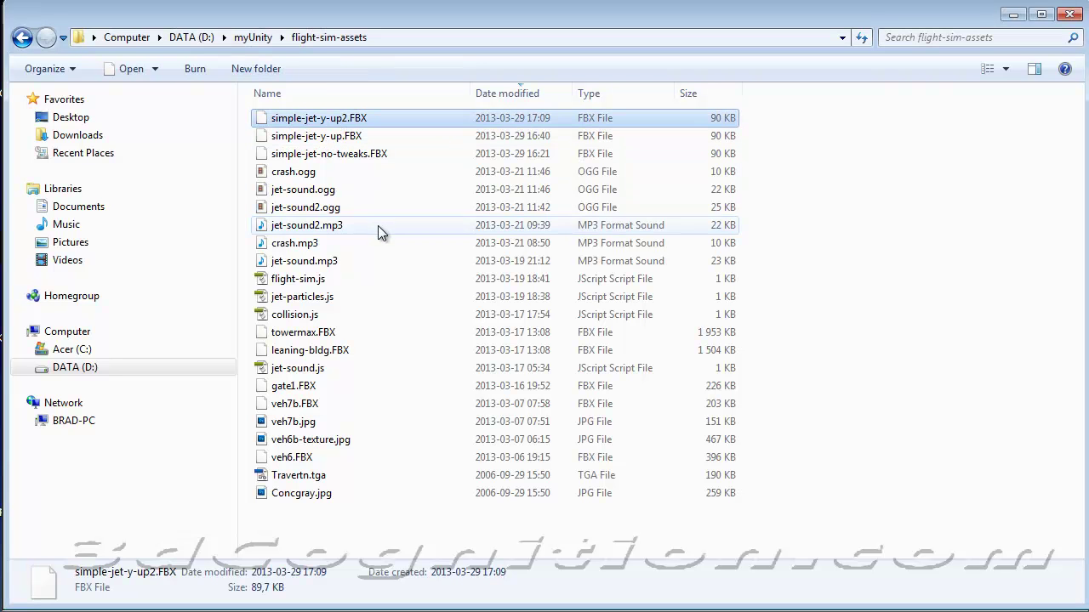
Step: Paste the FBX into unityEngine\FlyingBox3\Assets
click(246, 38)
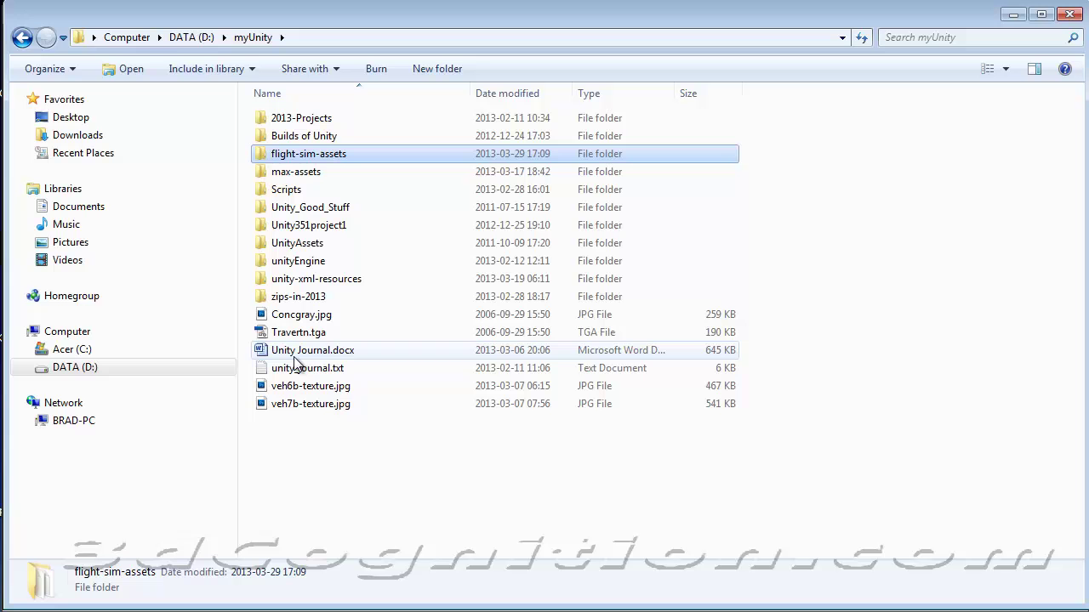
double_click(299, 261)
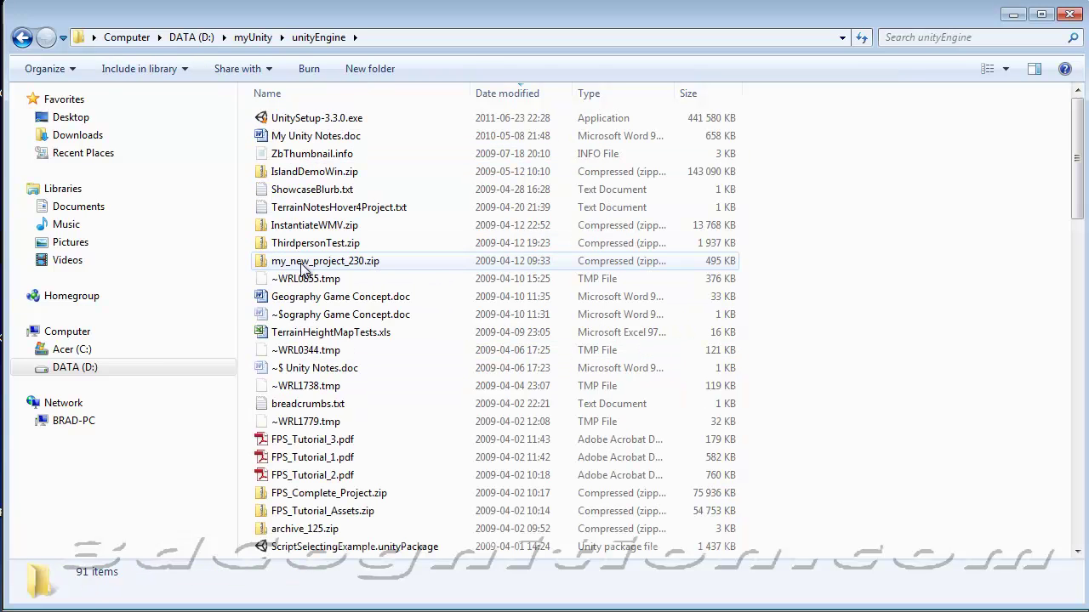
drag(1076, 204, 1082, 348)
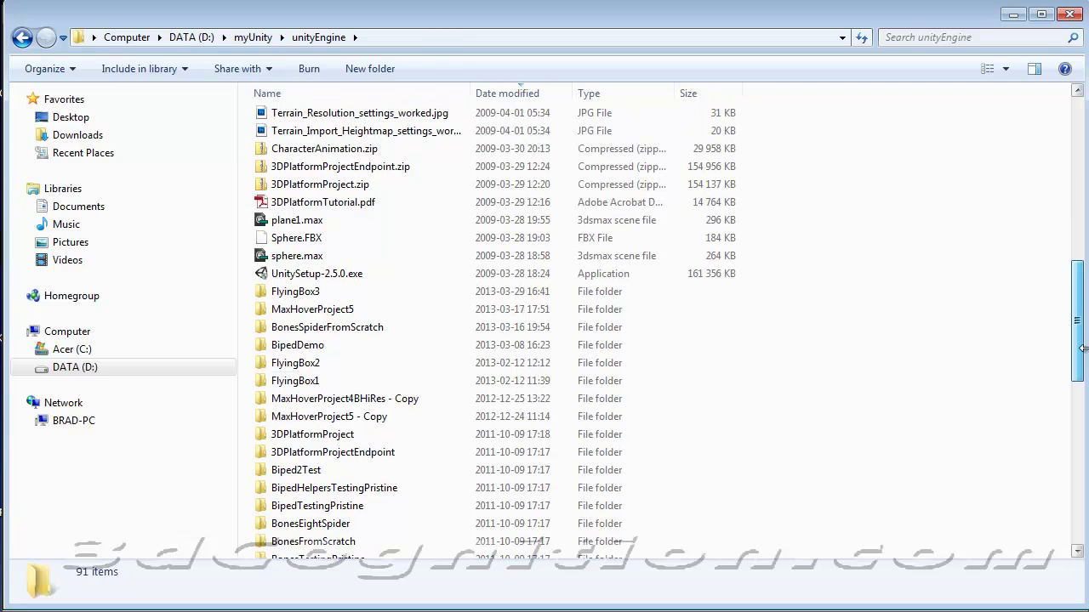
double_click(303, 292)
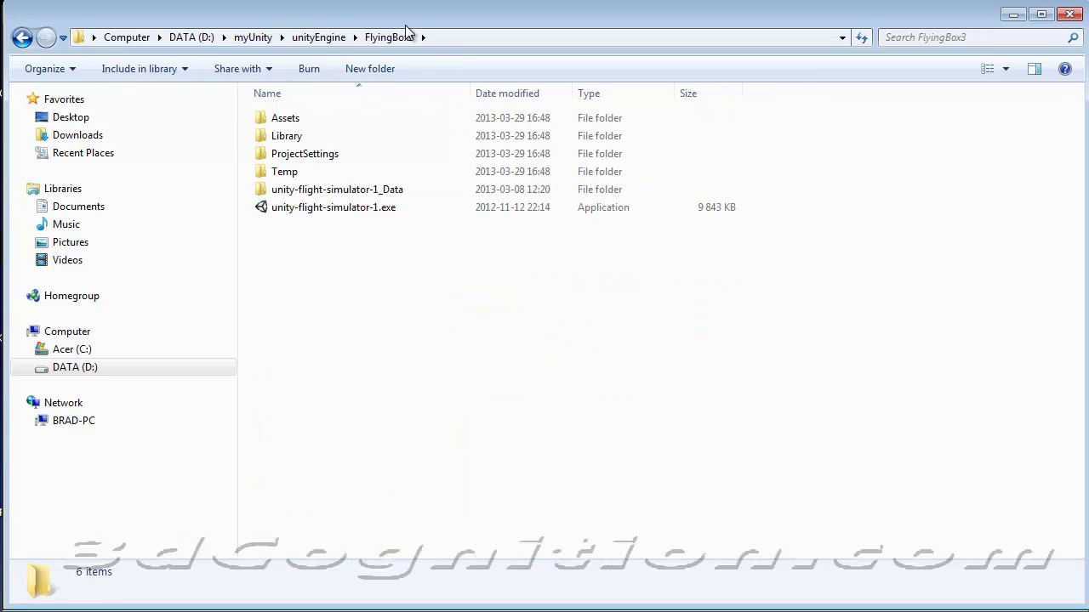
double_click(290, 124)
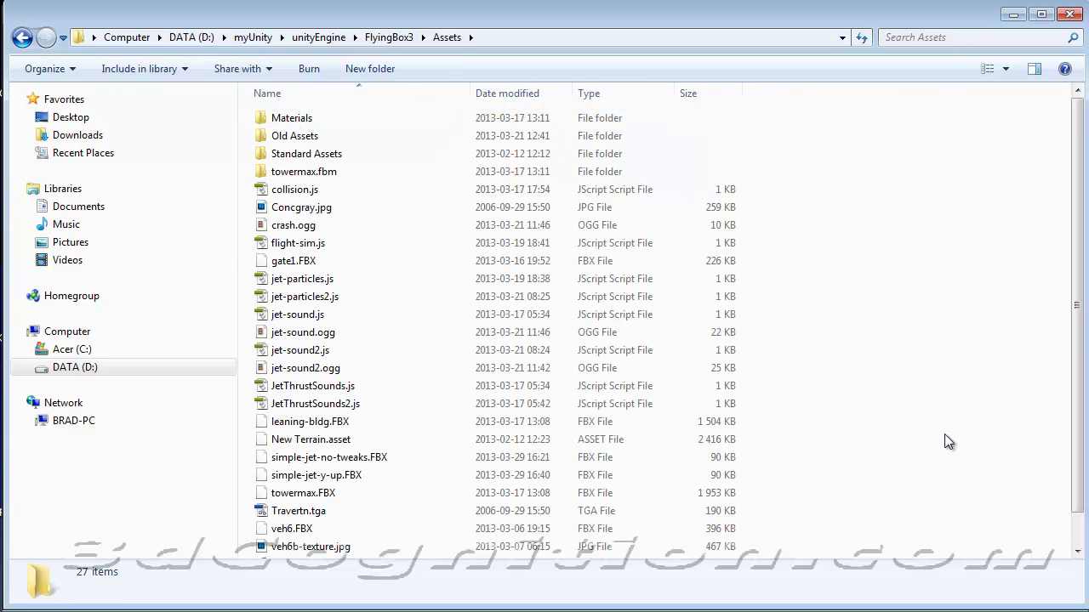
key(ctrl+v)
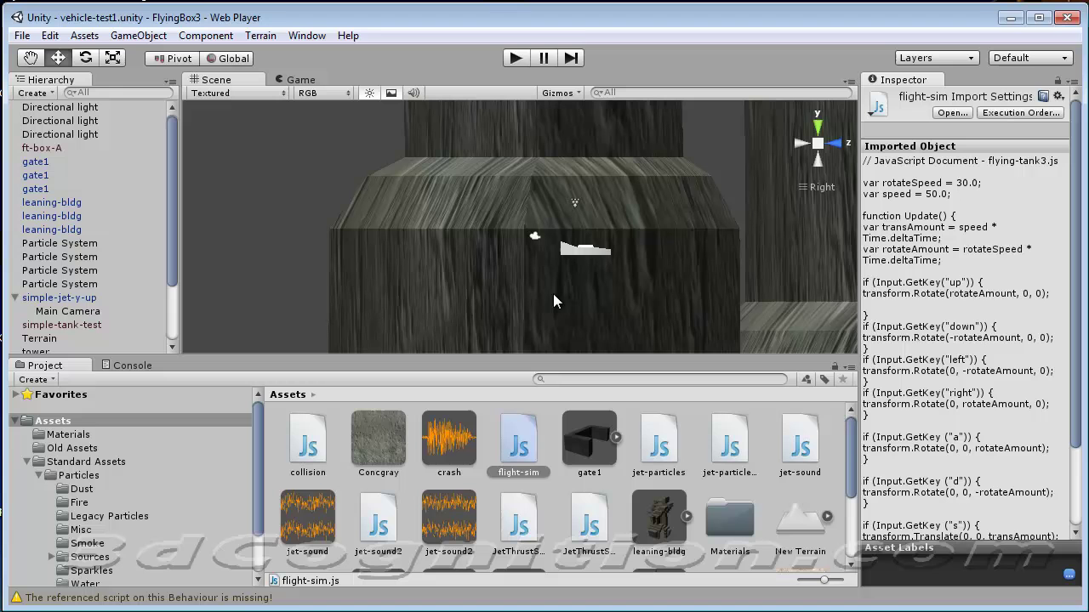
Step: Select the newly imported simple-jet-y-up2 model in the Project panel
drag(858, 461, 859, 521)
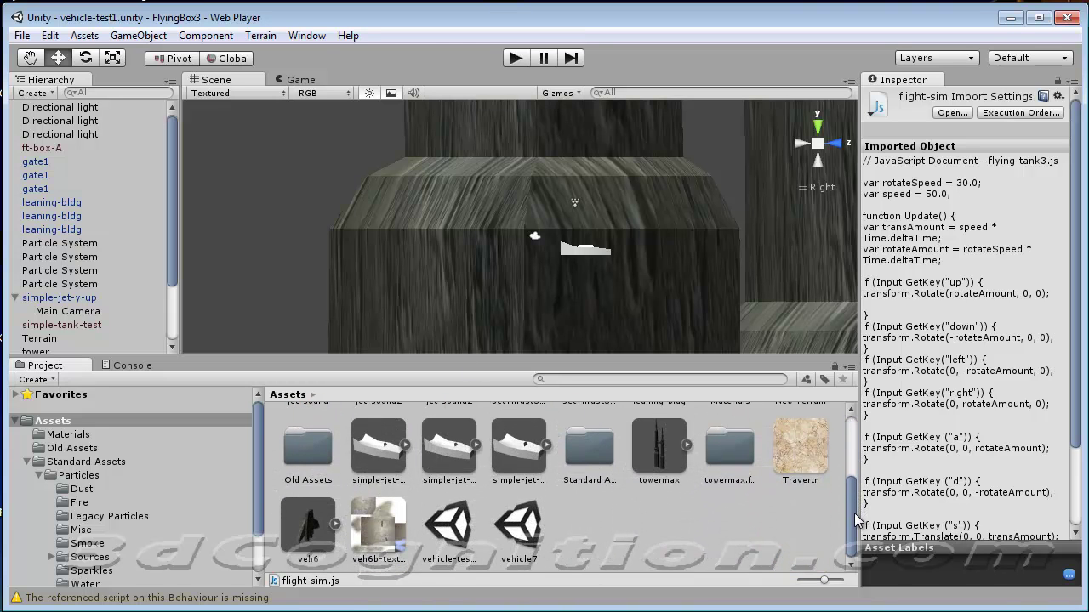
click(528, 443)
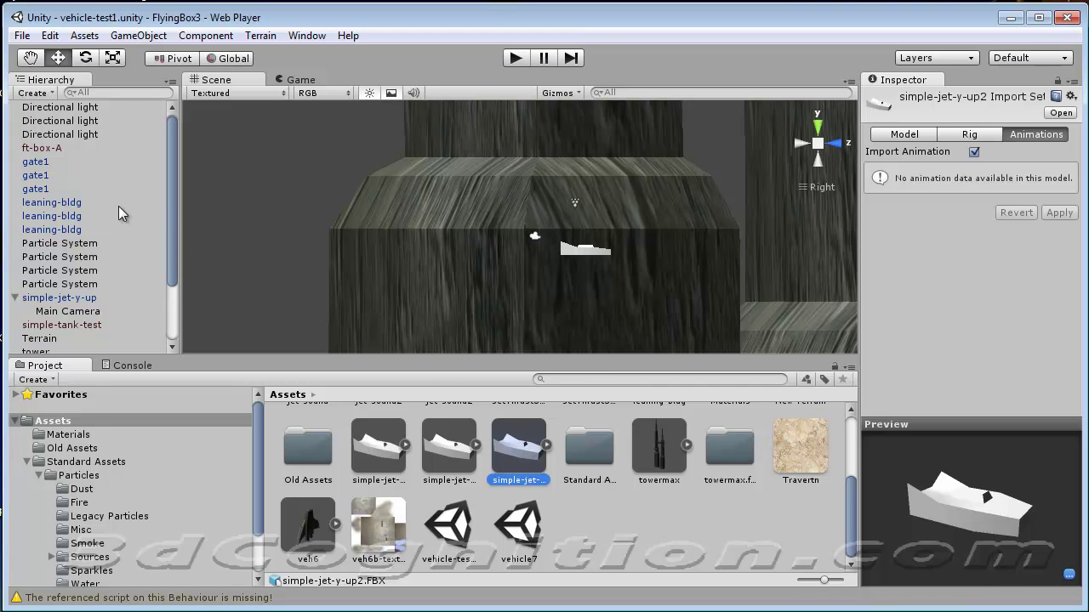
drag(167, 232, 171, 304)
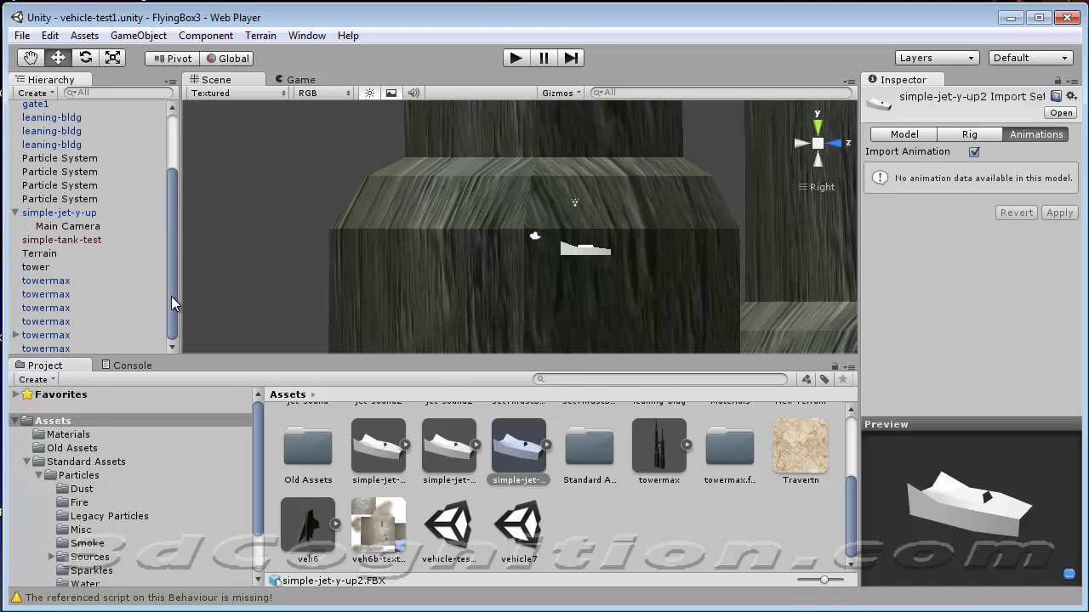
Step: Move Main Camera to the scene root and delete the old simple-jet-y-up object
click(65, 226)
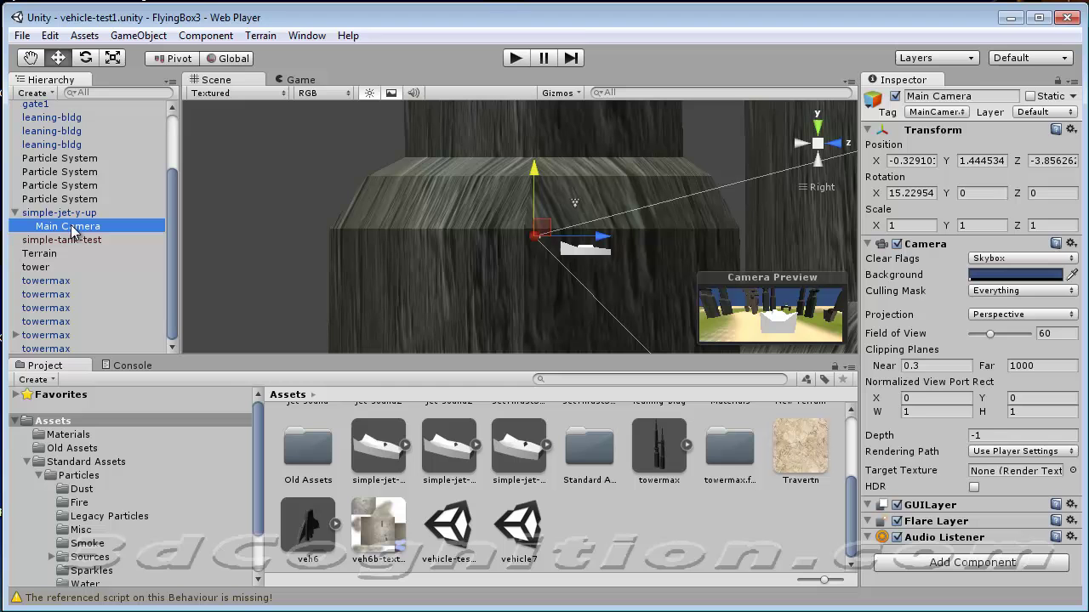
mouse_move(85, 227)
mouse_down()
mouse_move(97, 223)
mouse_move(89, 213)
mouse_up()
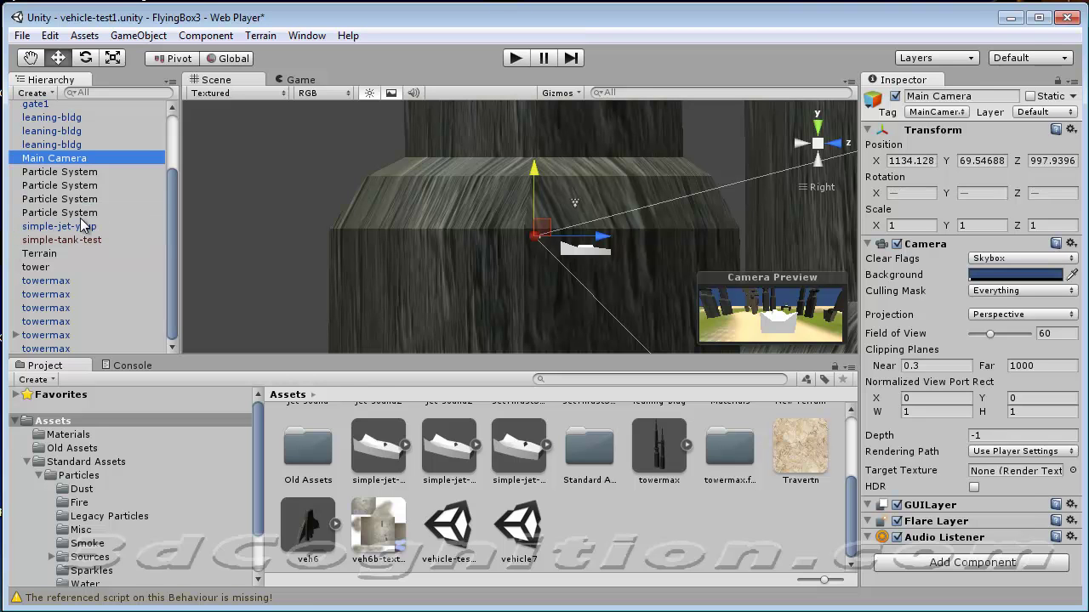
click(60, 227)
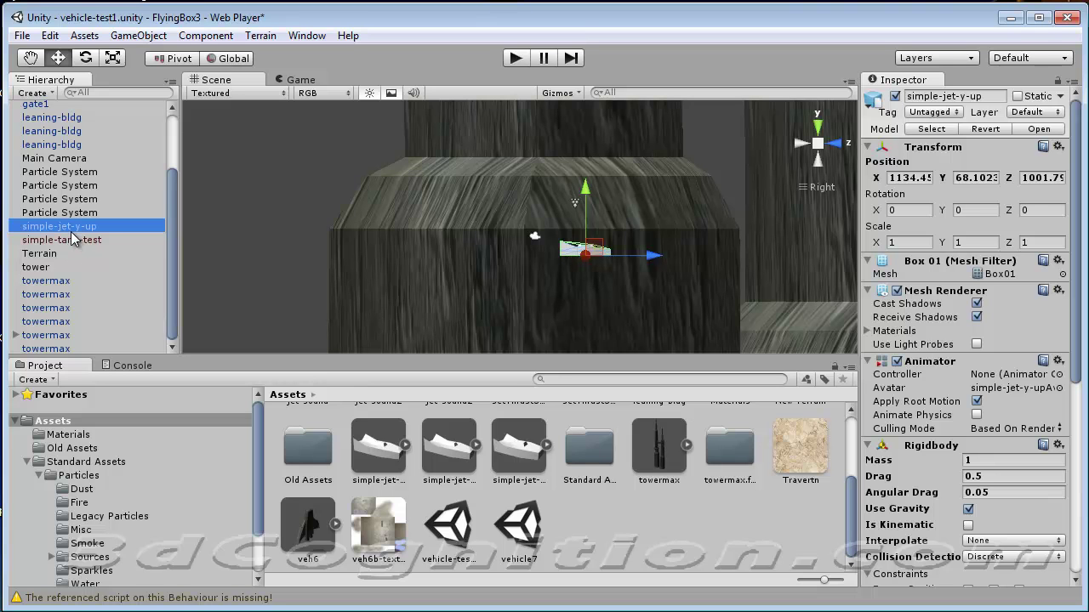
key(Delete)
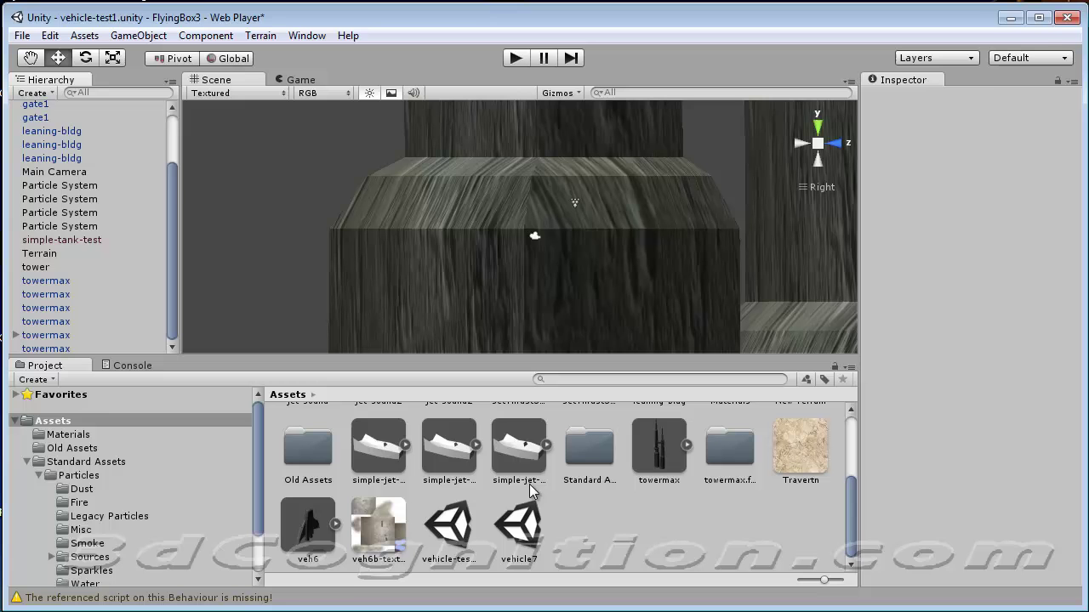
Step: Drop simple-jet-y-up2 into the top-down Scene view and parent Main Camera under it
click(520, 449)
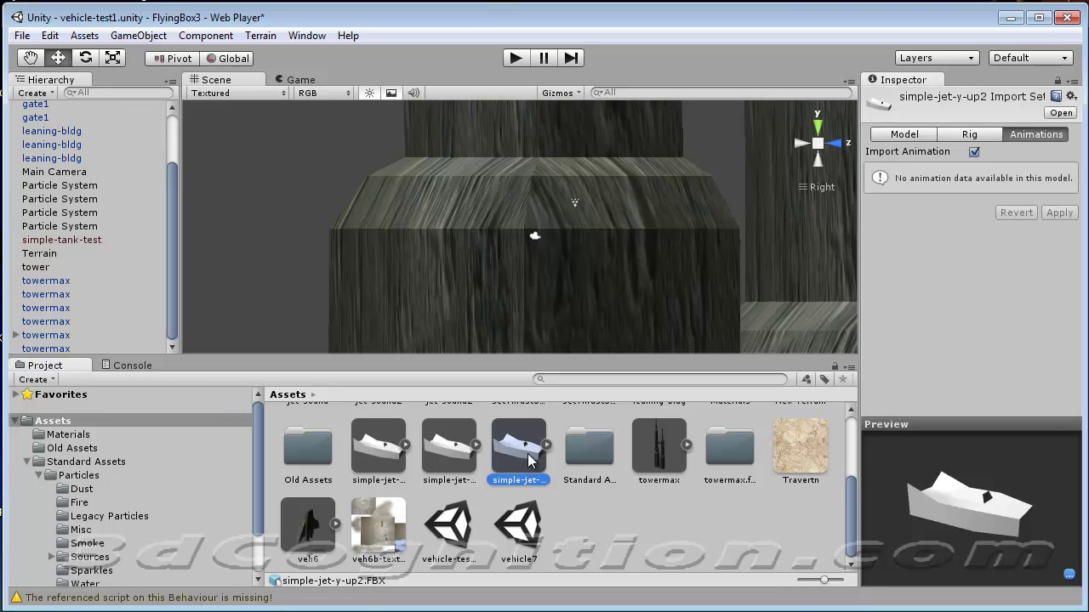
click(817, 127)
scroll(586, 313, down, 4)
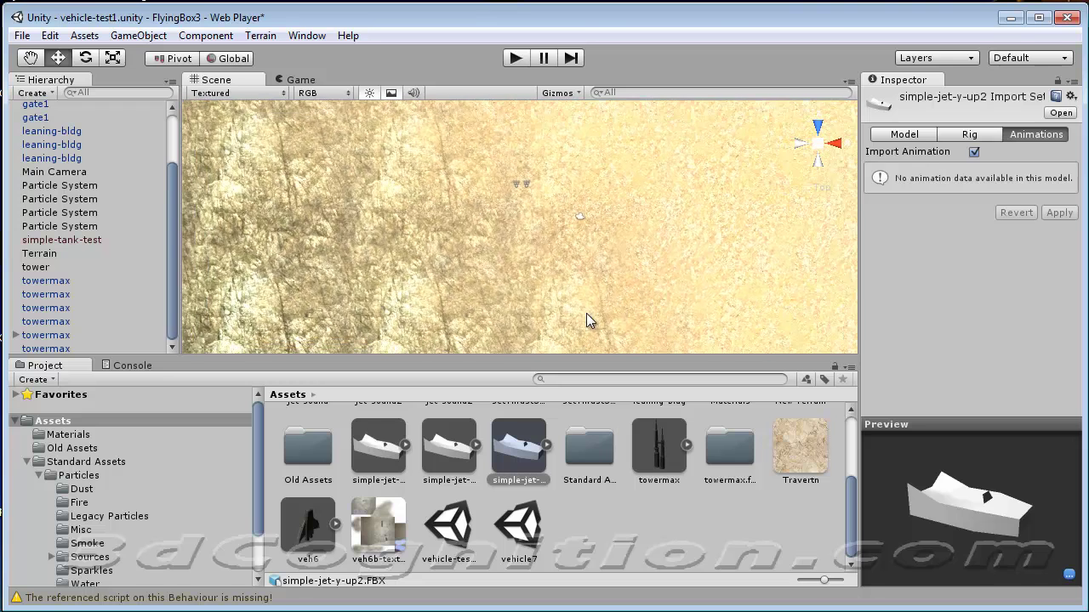
scroll(562, 281, down, 4)
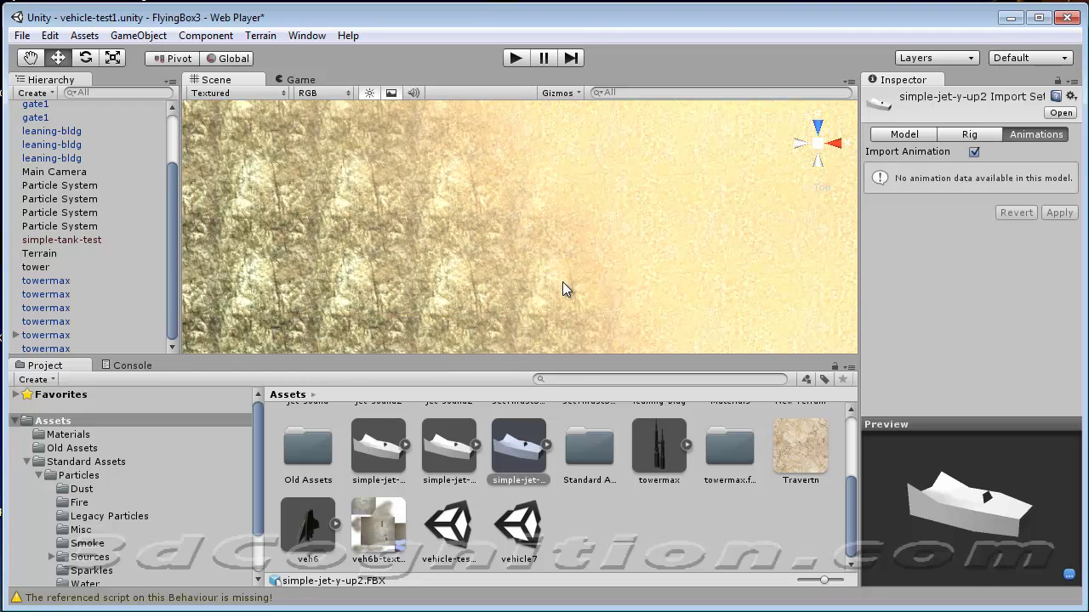
scroll(567, 278, down, 5)
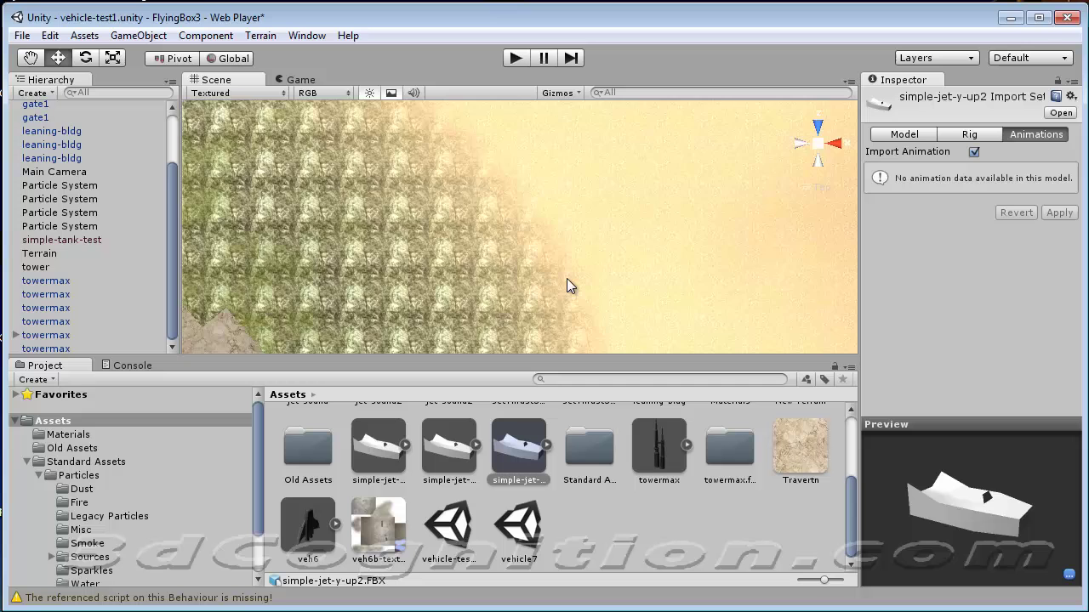
scroll(566, 278, down, 4)
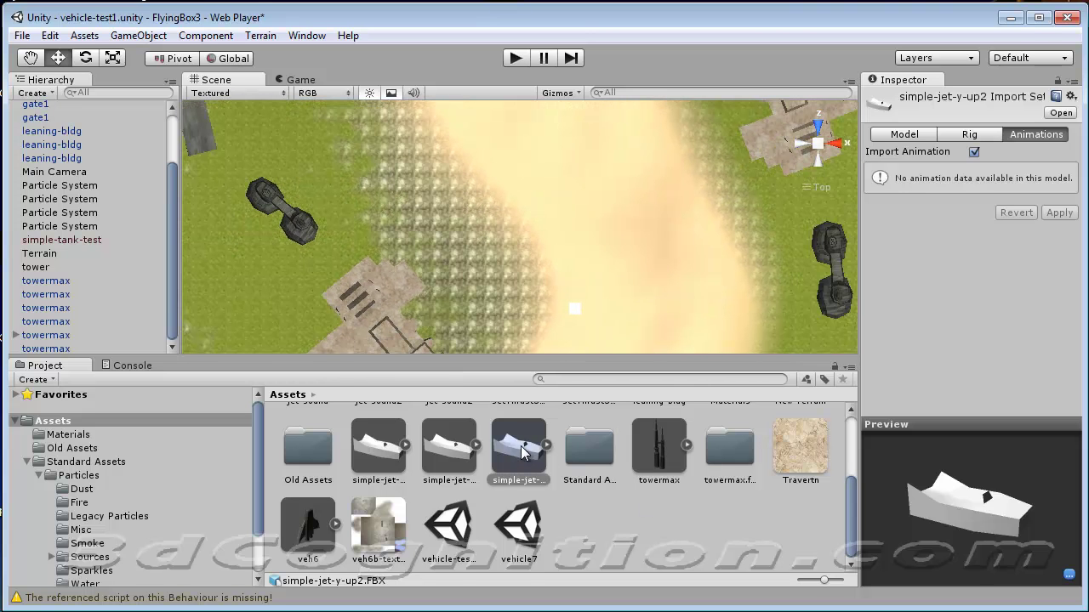
drag(523, 452, 519, 330)
drag(517, 252, 516, 253)
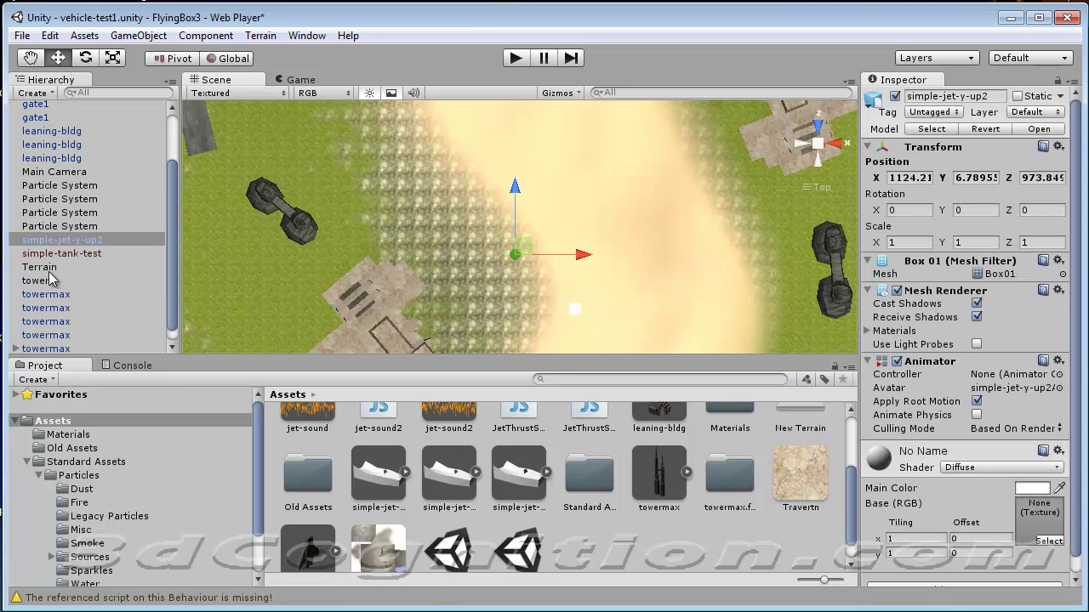
click(68, 177)
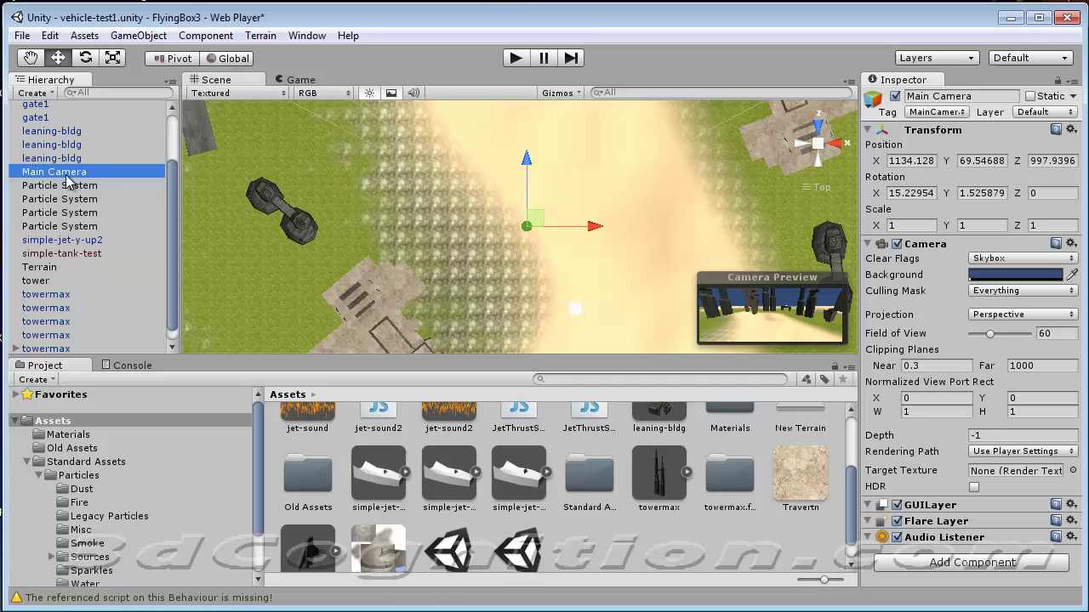
drag(68, 174, 82, 243)
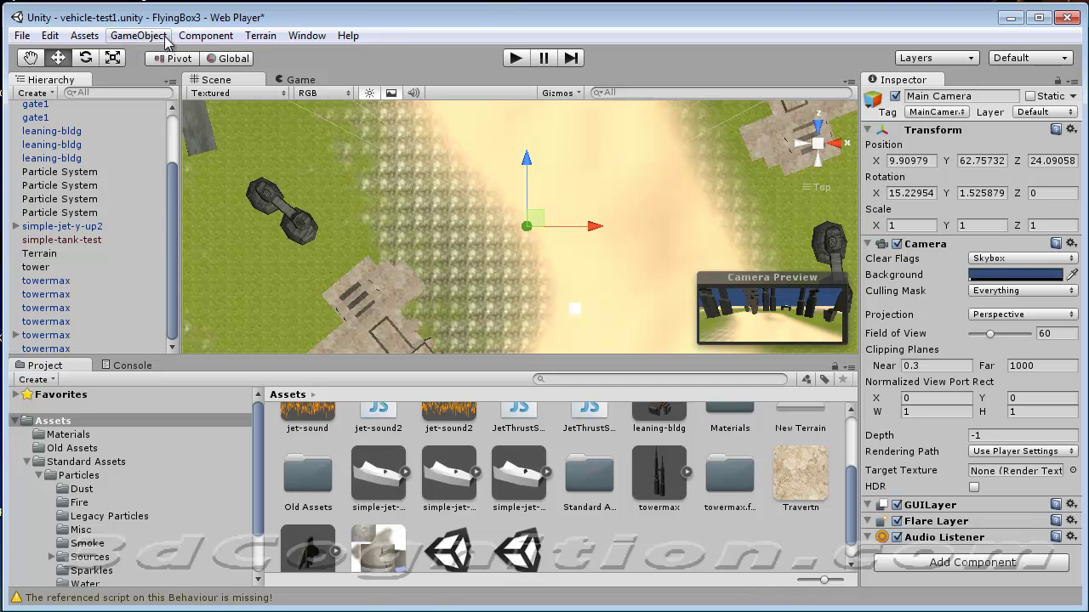
Step: Nudge the jet across the ground and pull its child Main Camera closer
click(136, 37)
mouse_move(157, 74)
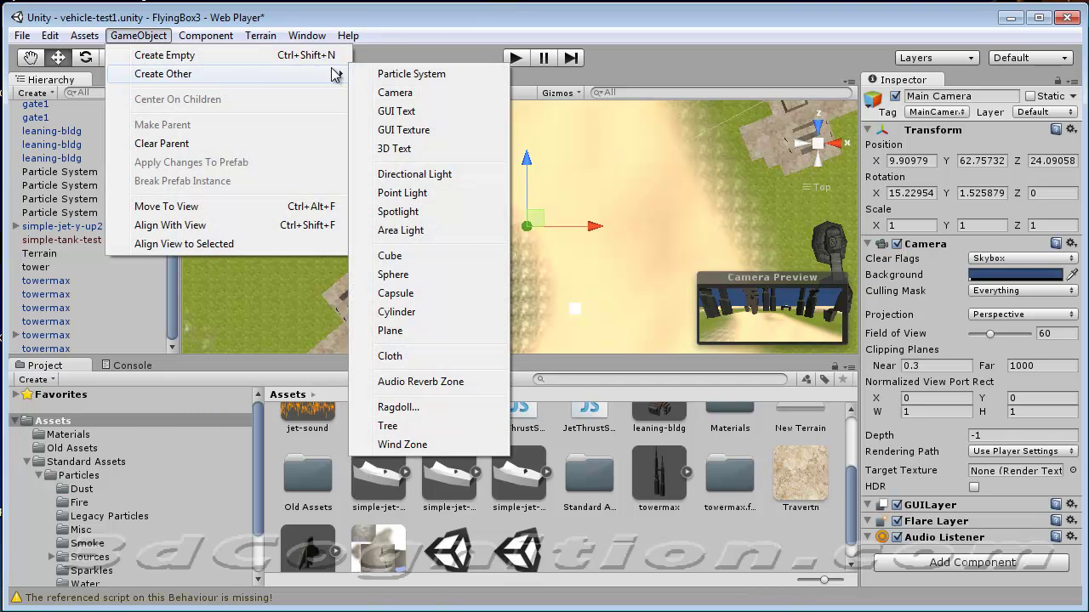
click(421, 32)
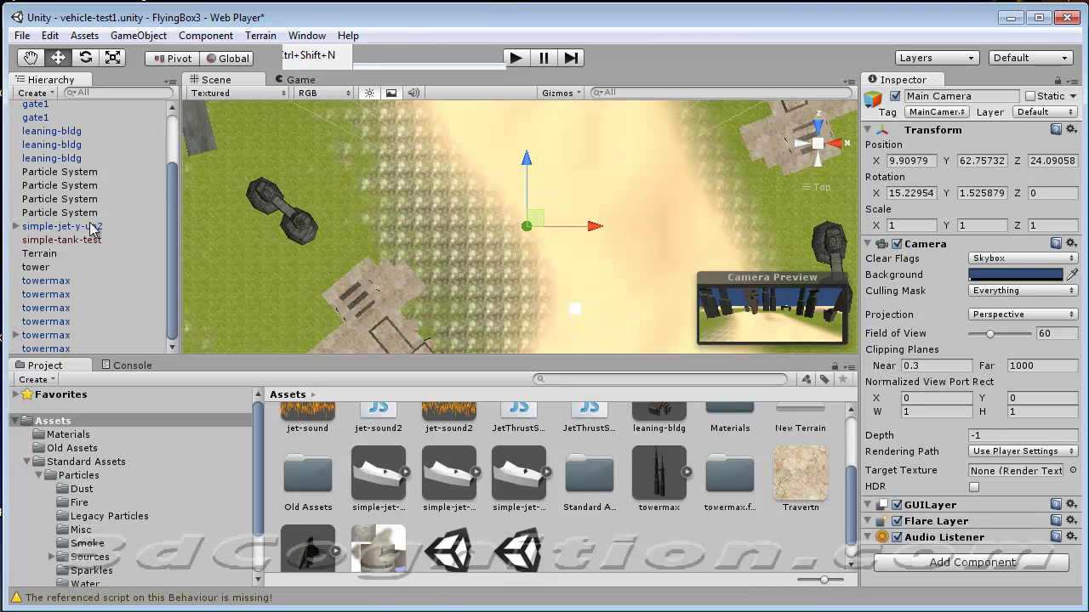
click(53, 228)
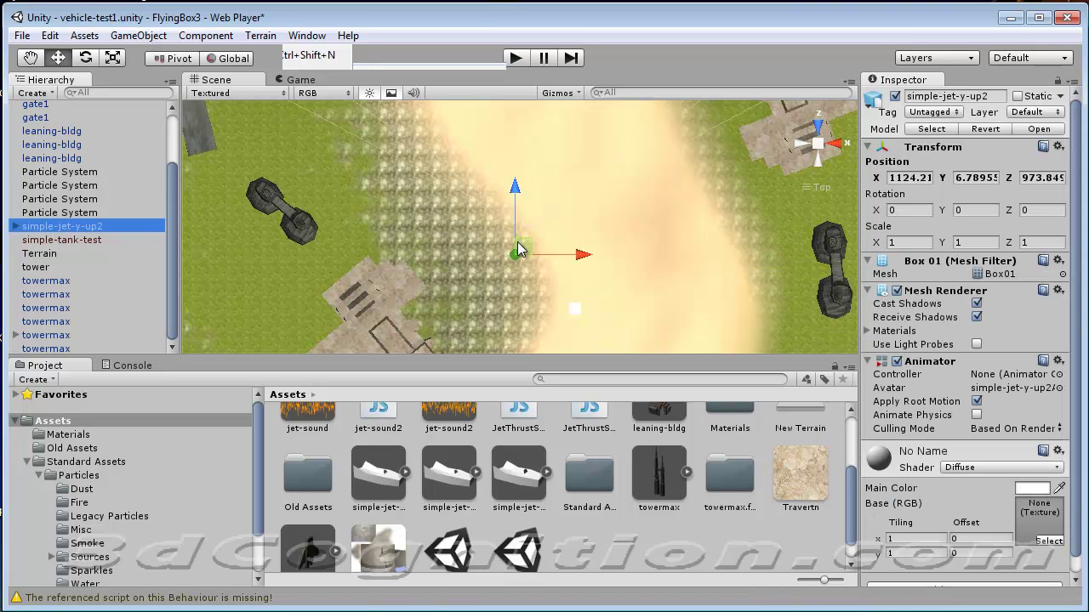
drag(523, 248, 553, 253)
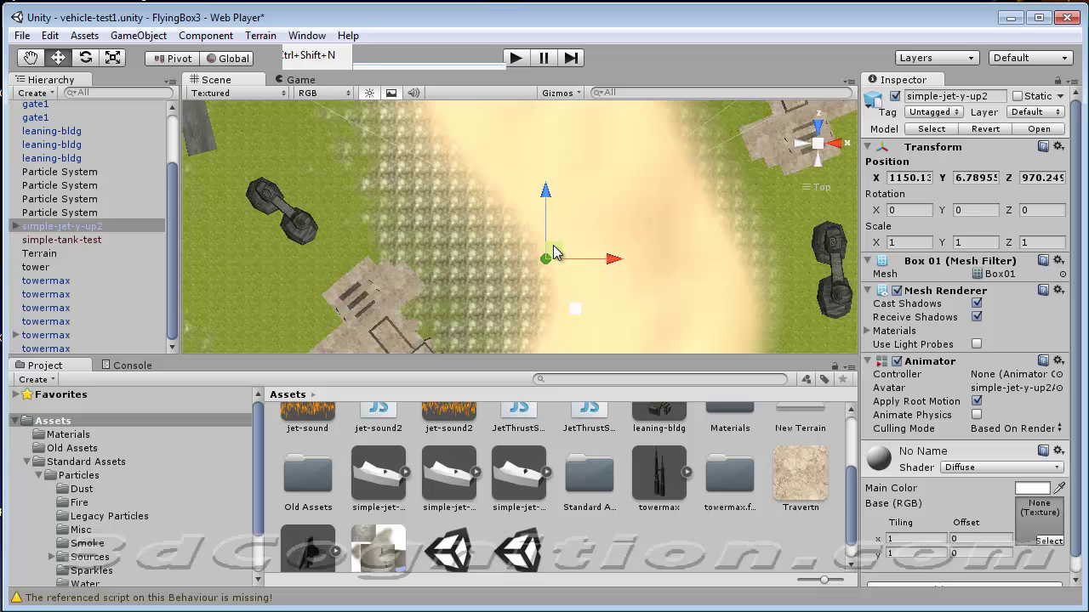
click(15, 226)
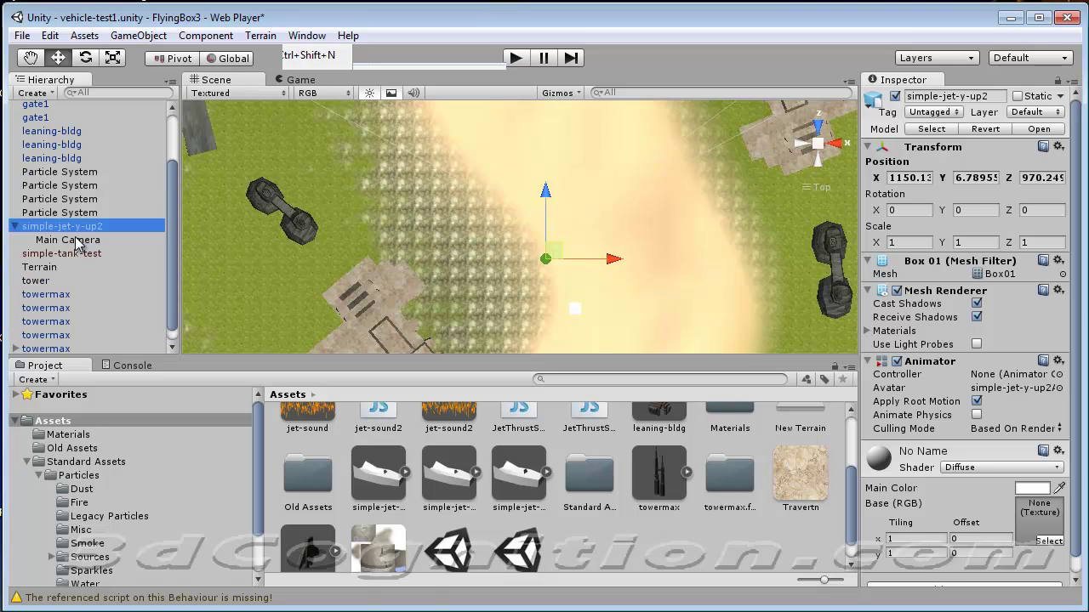
click(63, 240)
drag(566, 225, 569, 242)
Step: In a side-on view, raise the jet up to Y 37.53
click(836, 144)
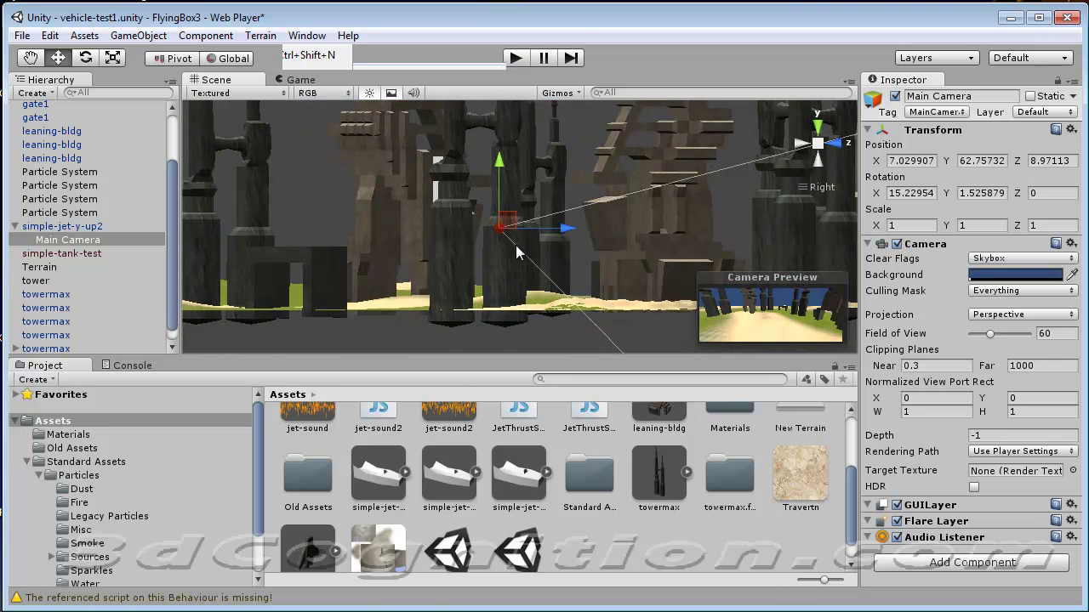
scroll(483, 242, up, 5)
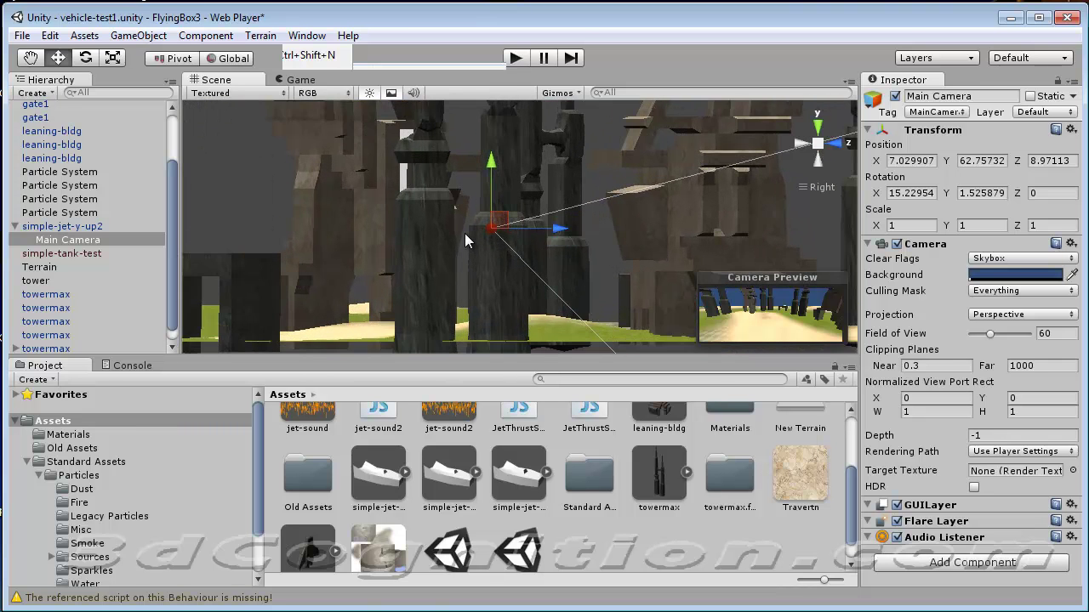
scroll(461, 234, up, 6)
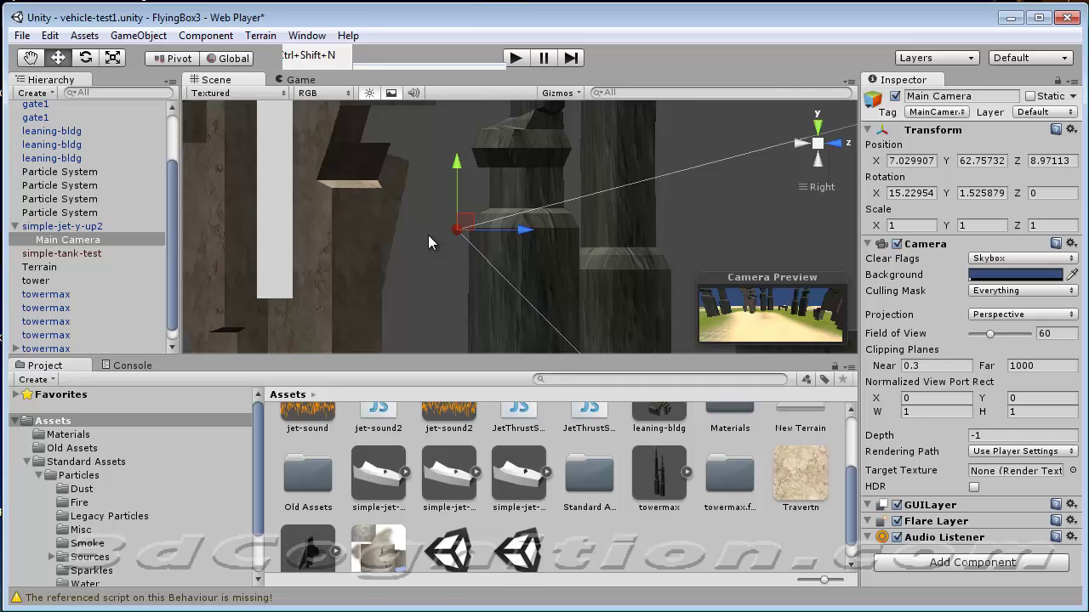
scroll(382, 249, up, 6)
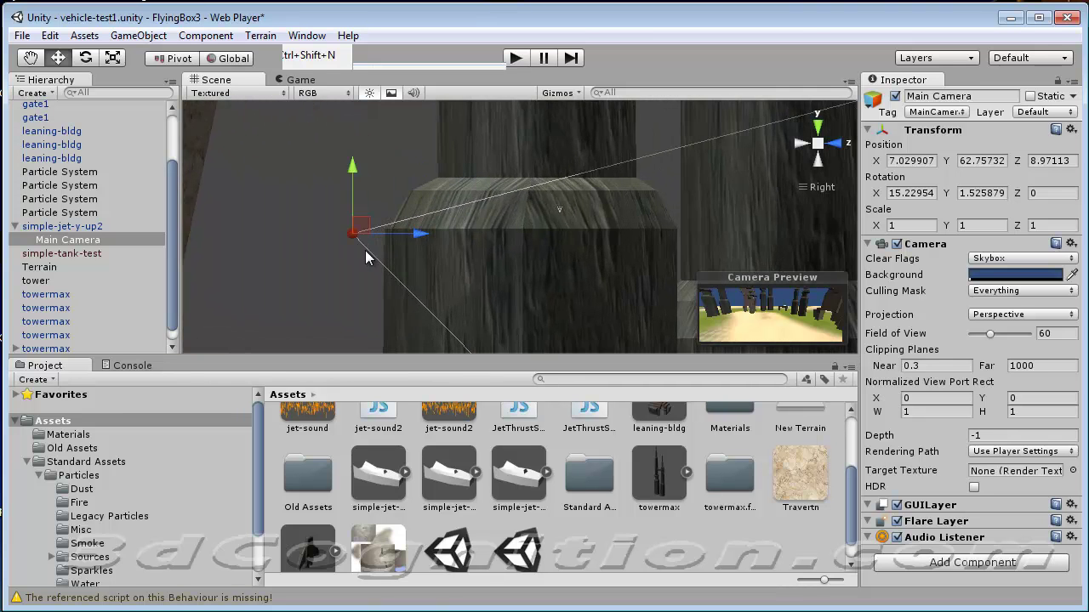
middle_drag(367, 257, 553, 264)
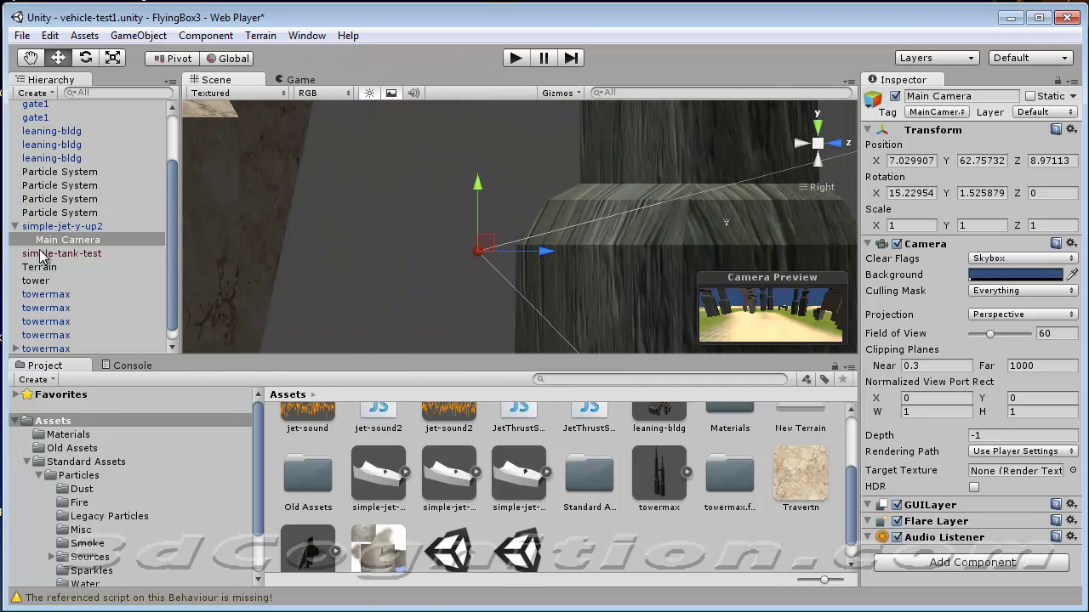
click(49, 226)
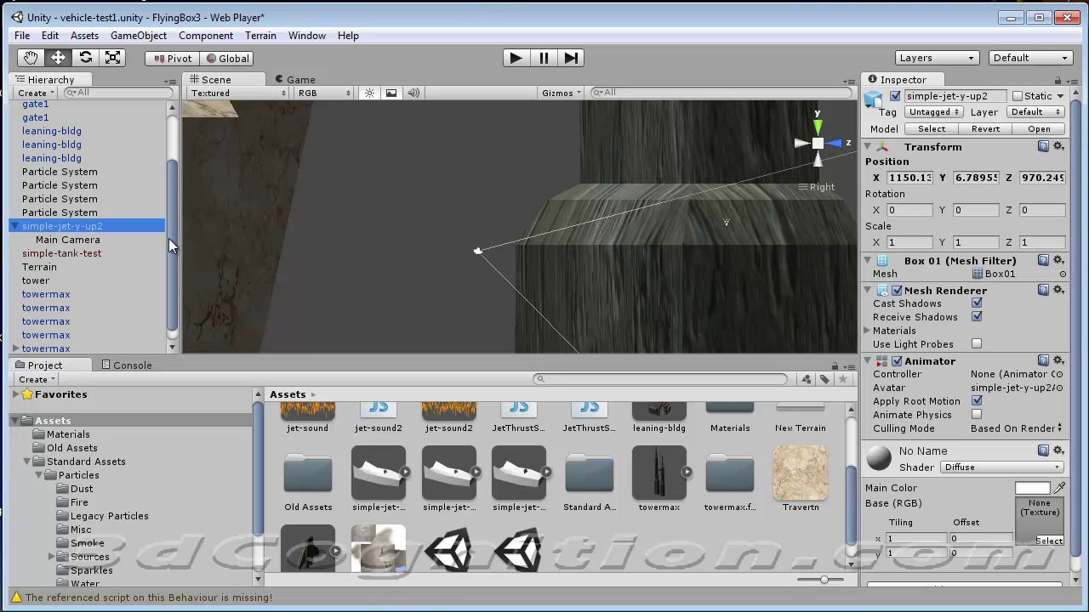
scroll(413, 236, down, 5)
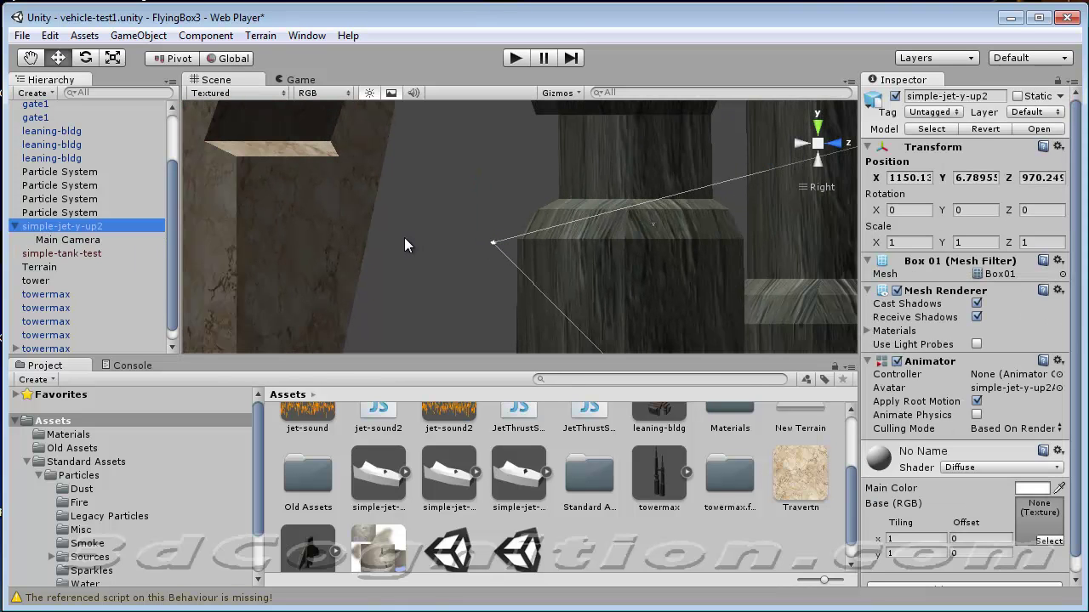
scroll(397, 242, down, 5)
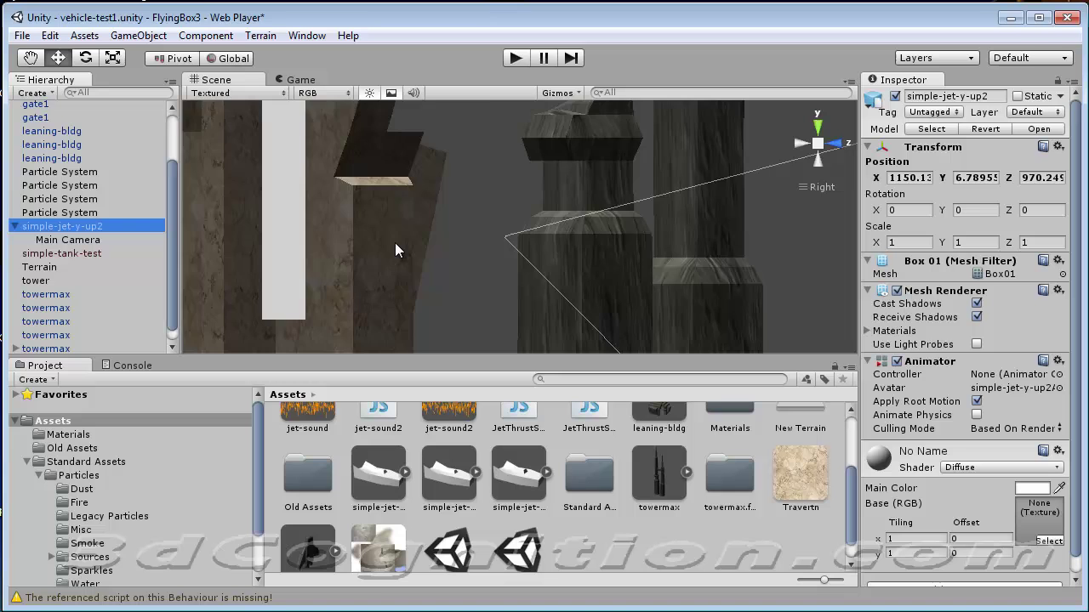
scroll(394, 243, down, 5)
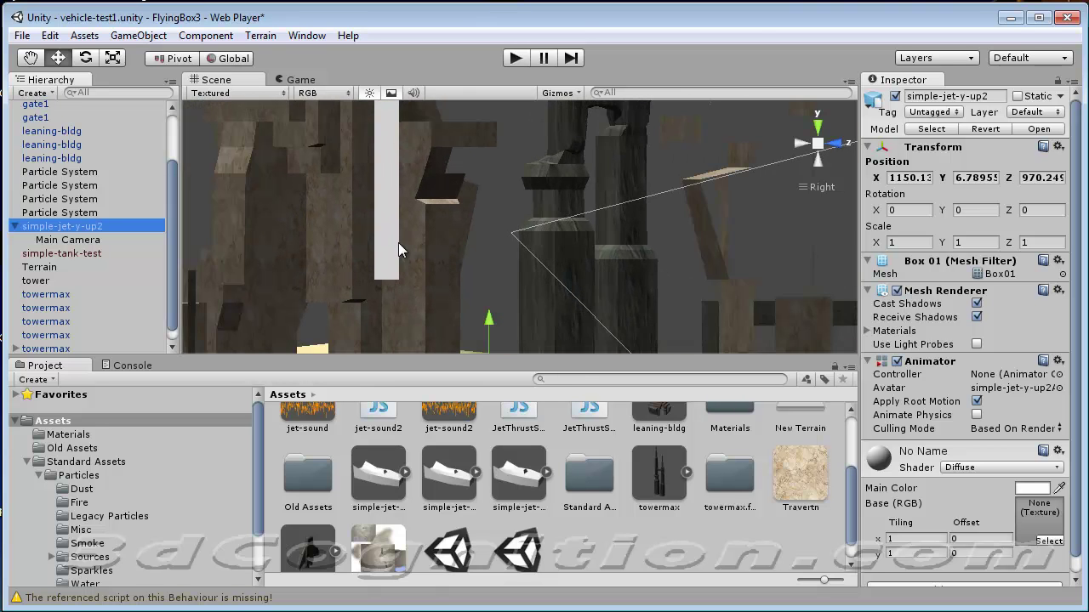
drag(501, 301, 501, 244)
Step: Lower the camera near the jet and lift the jet further to Y 43.16
click(68, 241)
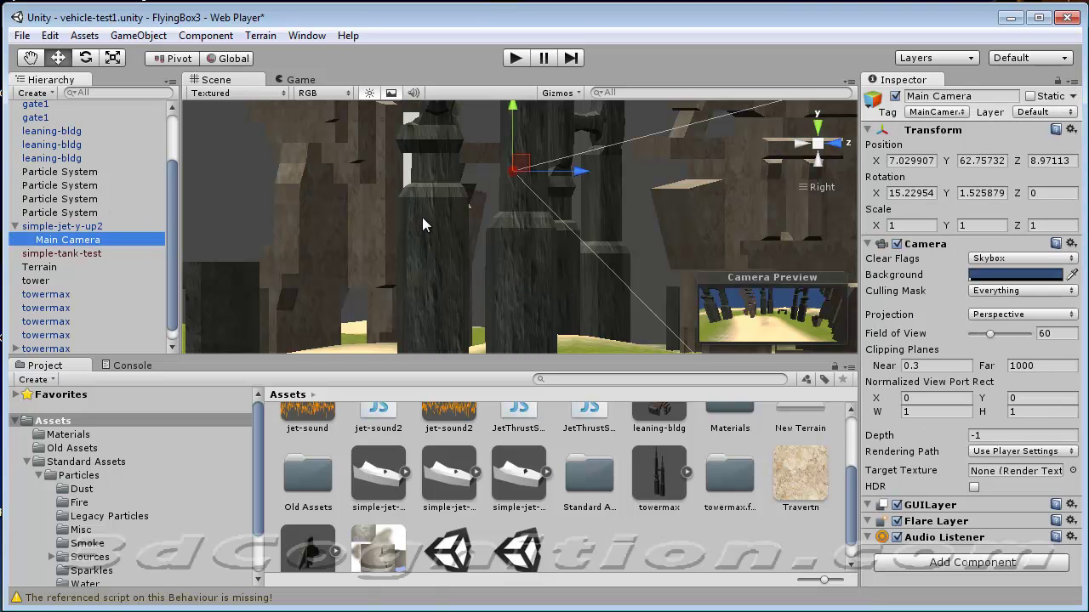
drag(516, 240, 513, 289)
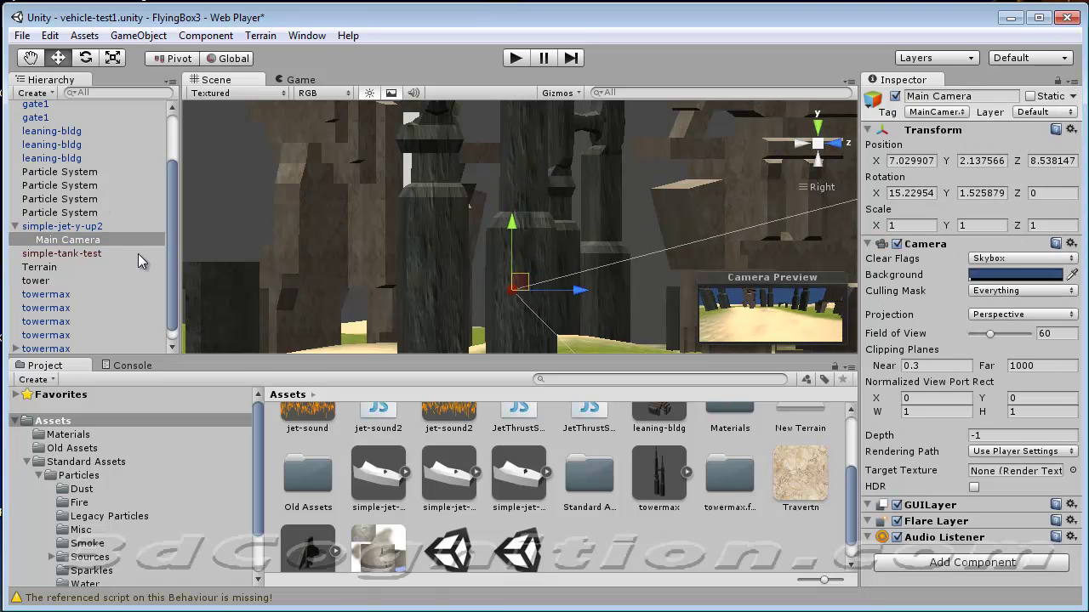
click(61, 228)
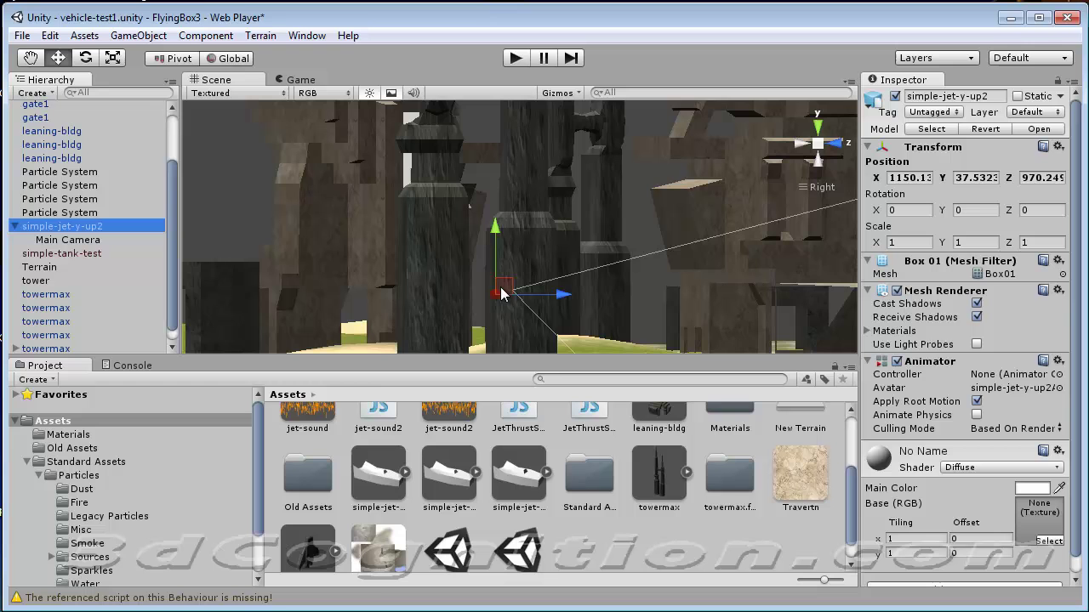
drag(503, 294, 508, 278)
middle_drag(508, 278, 491, 244)
Step: Move Main Camera down behind the jet to local position 7.03, 0.89, -2.07
scroll(442, 257, up, 5)
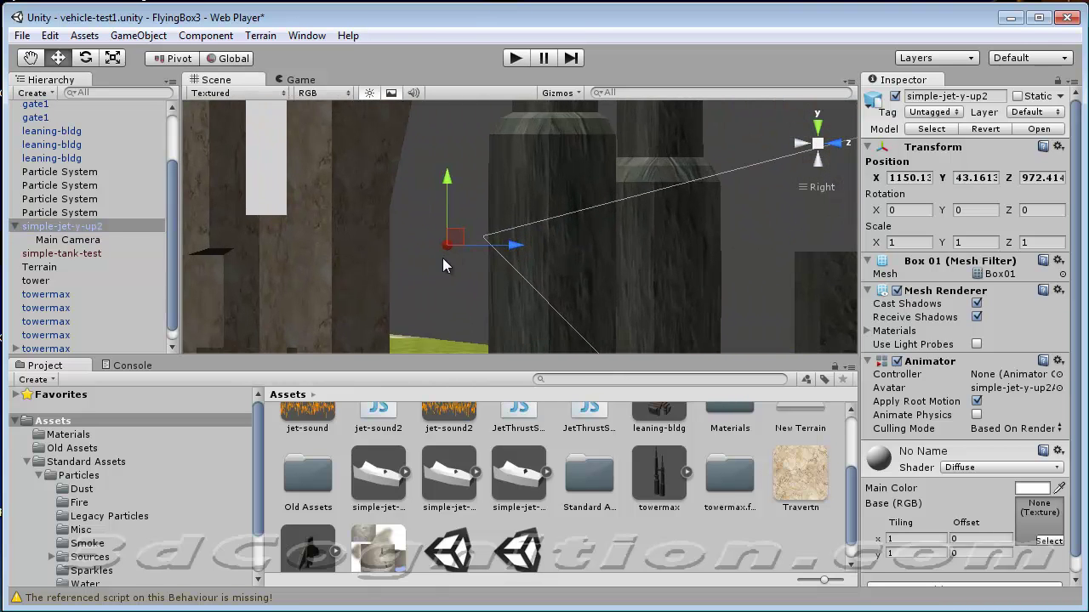
scroll(400, 259, up, 6)
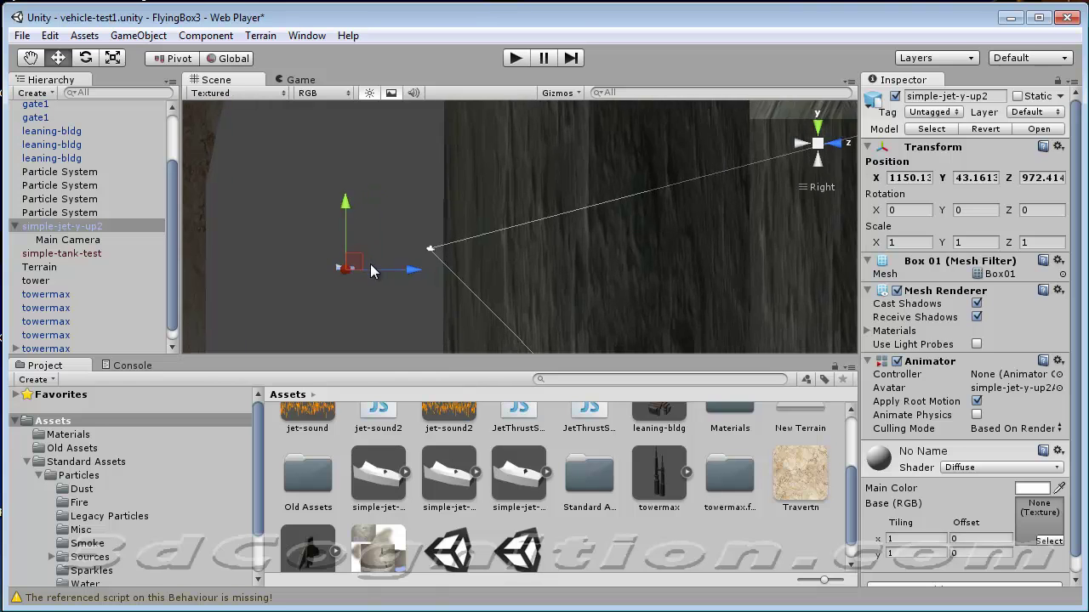
middle_drag(349, 267, 567, 261)
scroll(566, 260, down, 2)
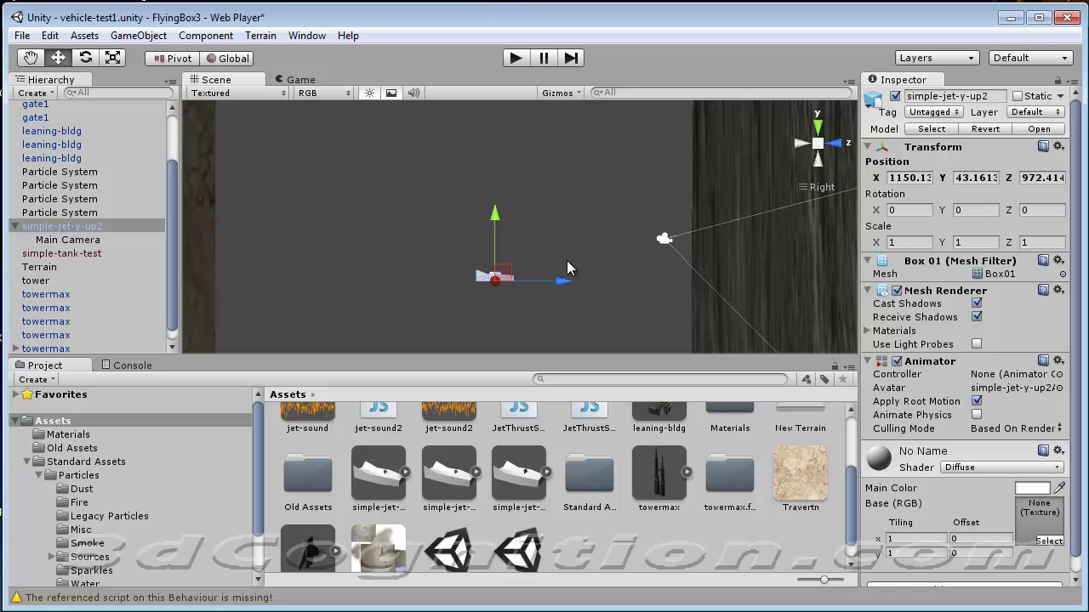
middle_drag(568, 269, 530, 265)
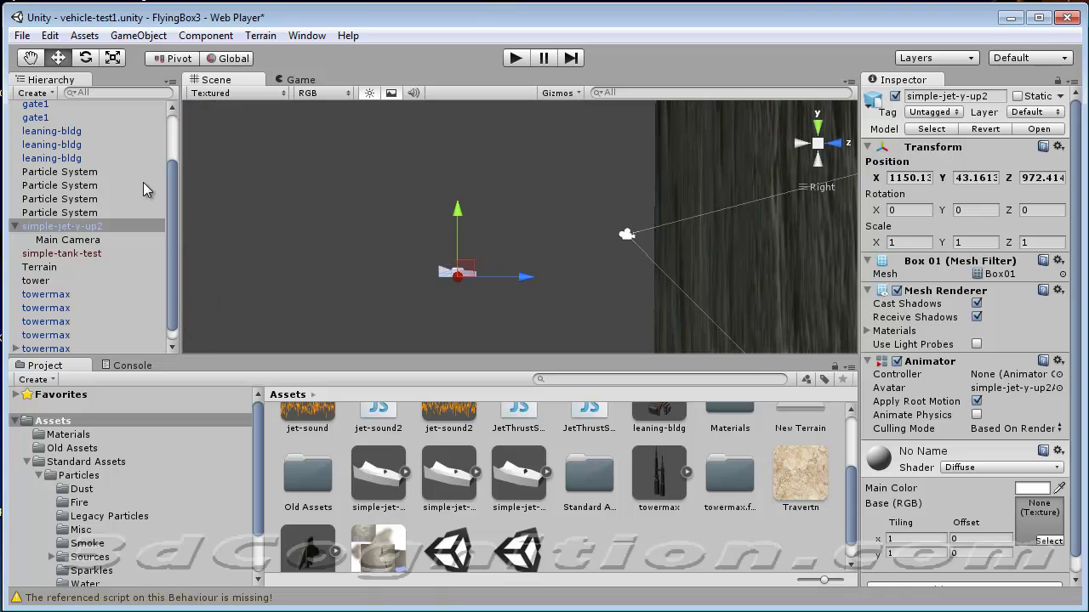
click(90, 242)
drag(636, 229, 426, 253)
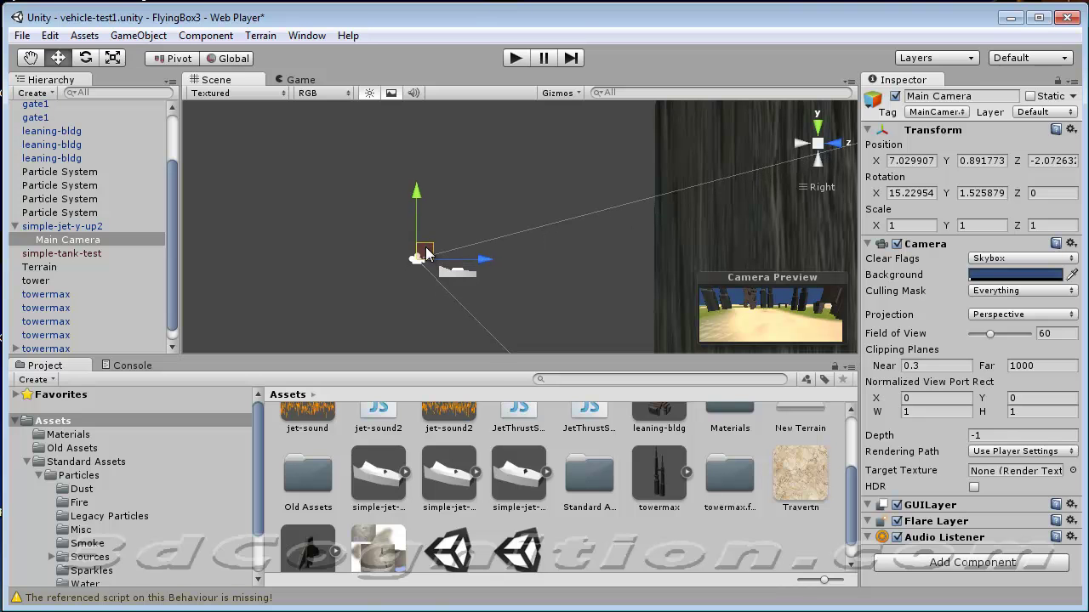
Step: In top view, slide the camera sideways to sit directly behind the jet at -0.086, 0.89, -1.69
click(817, 126)
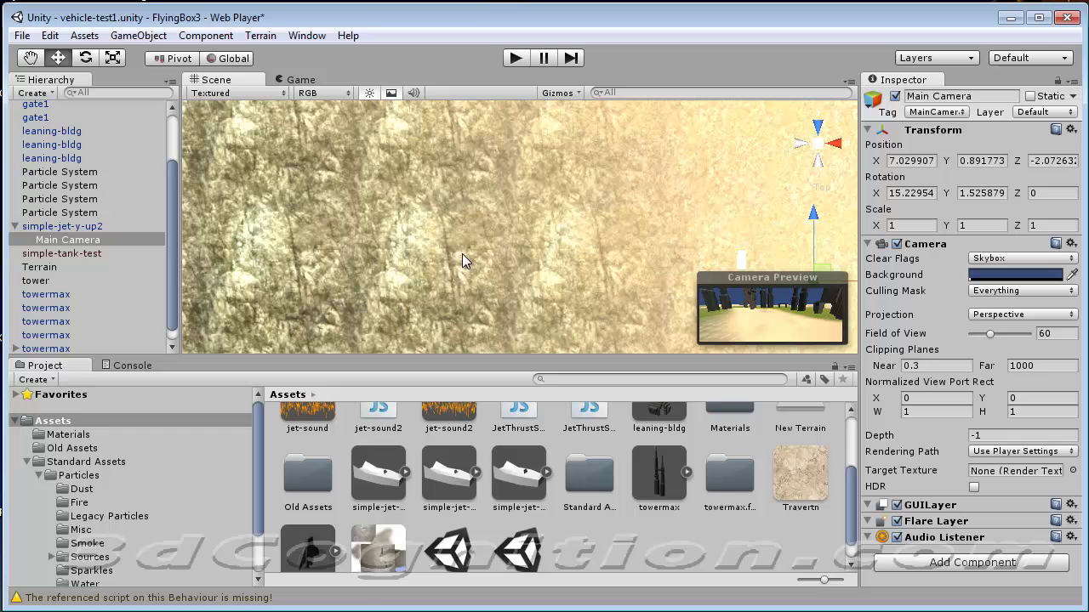
mouse_move(467, 249)
middle_down()
mouse_move(586, 246)
mouse_move(487, 243)
middle_up()
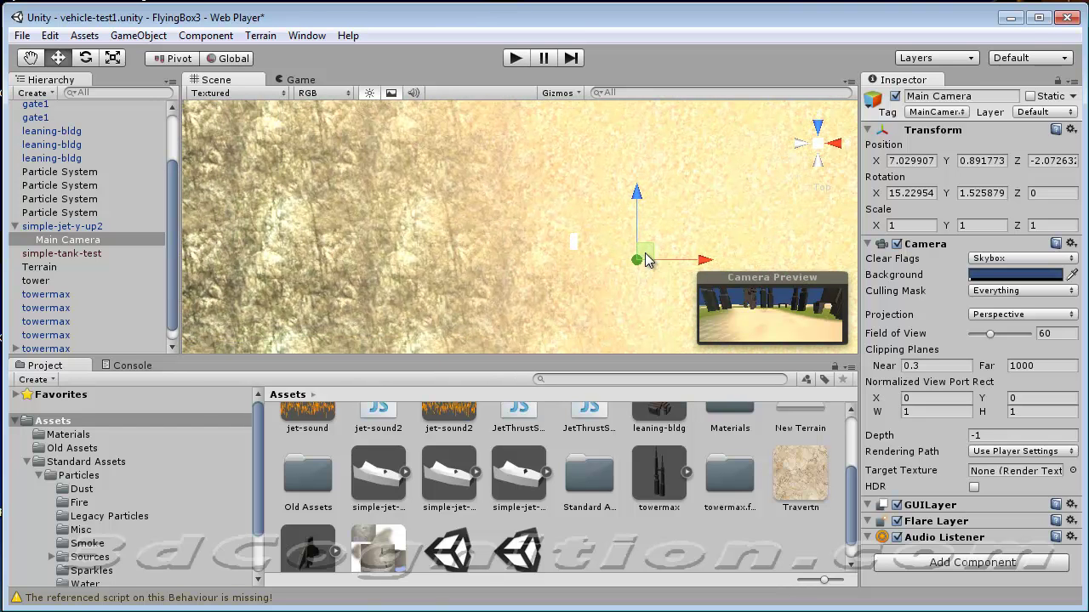
drag(646, 260, 582, 256)
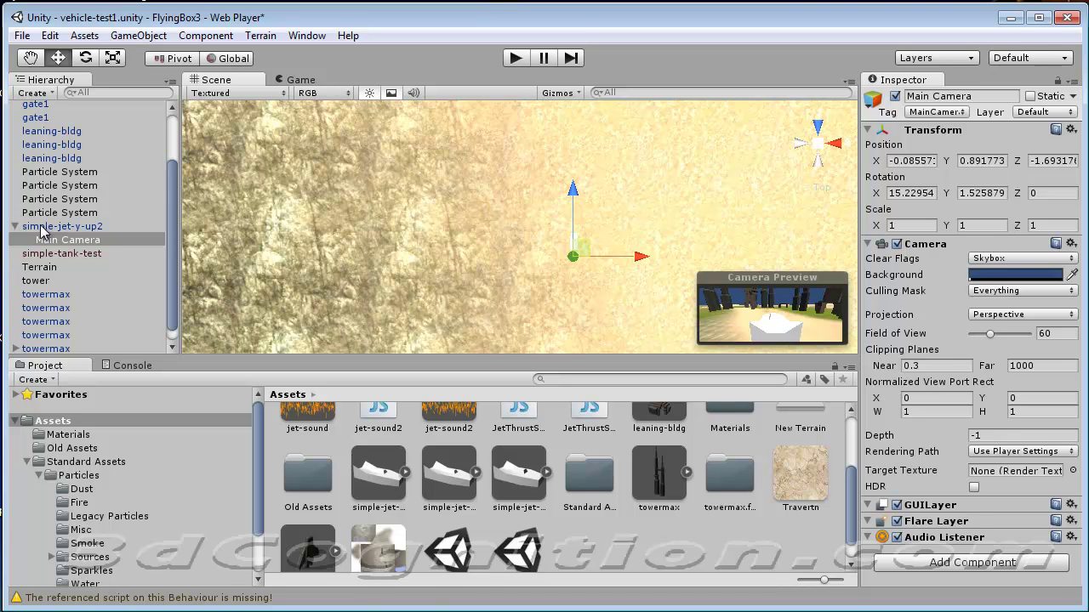
click(51, 226)
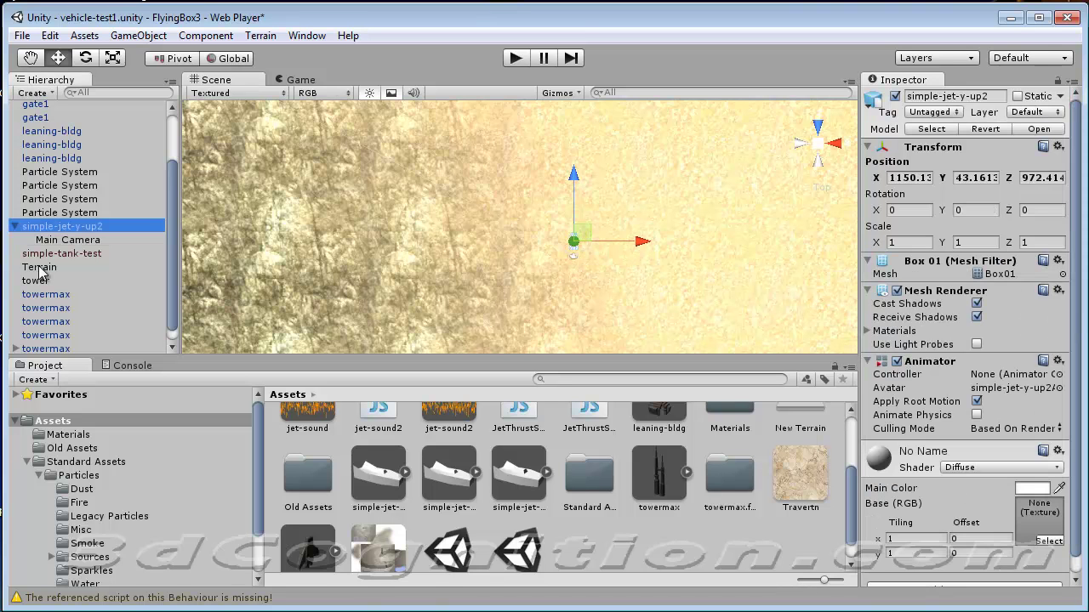
click(572, 533)
scroll(572, 534, up, 3)
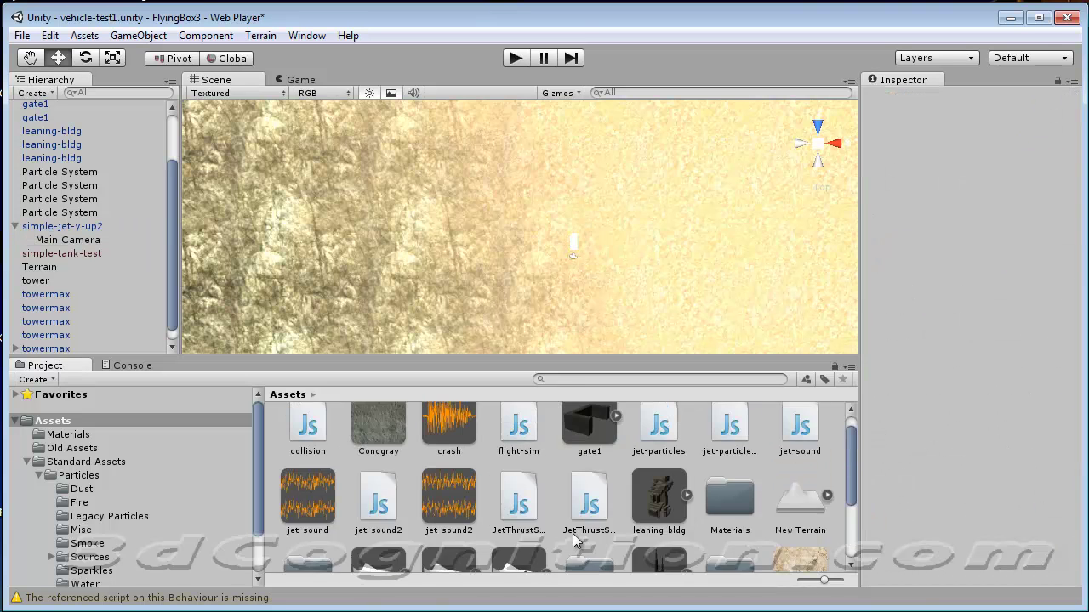
Step: Add a Rigidbody with drag 0.5 and a convex Mesh Collider to simple-jet-y-up2
click(54, 228)
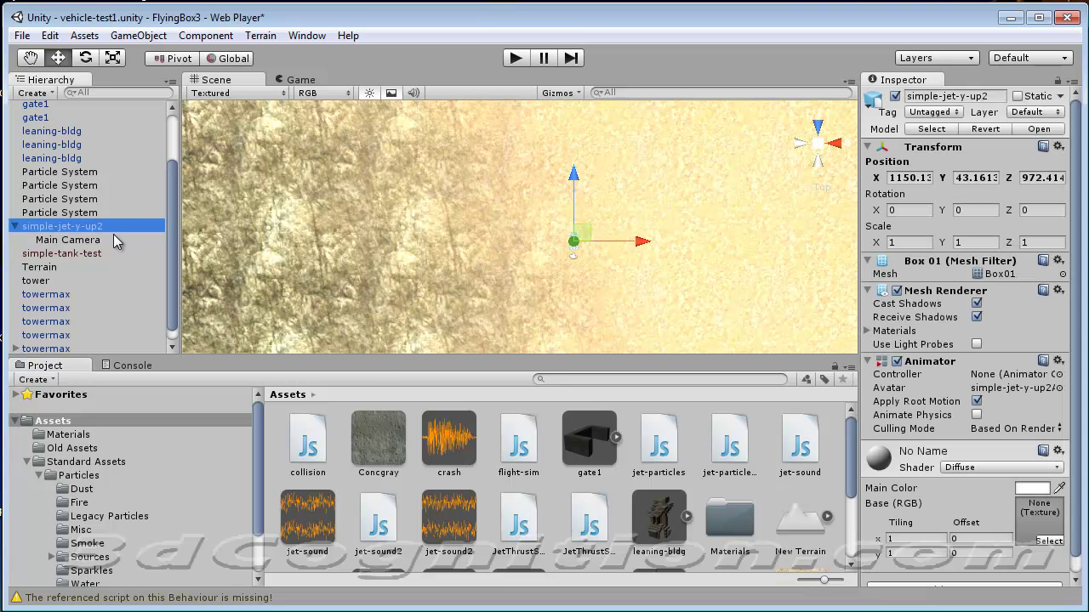
click(222, 39)
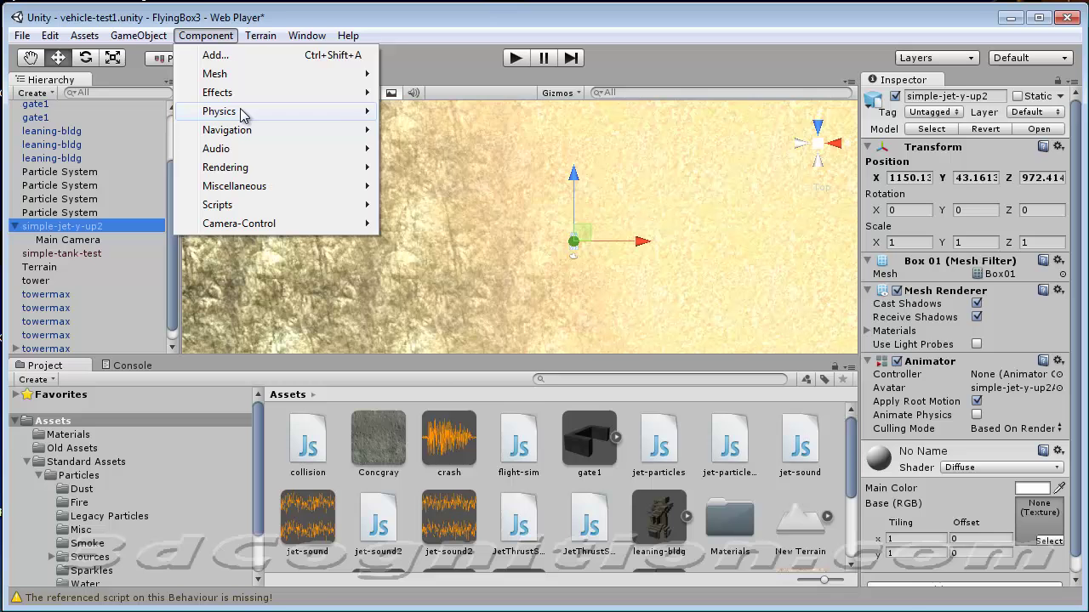
mouse_move(336, 117)
click(427, 111)
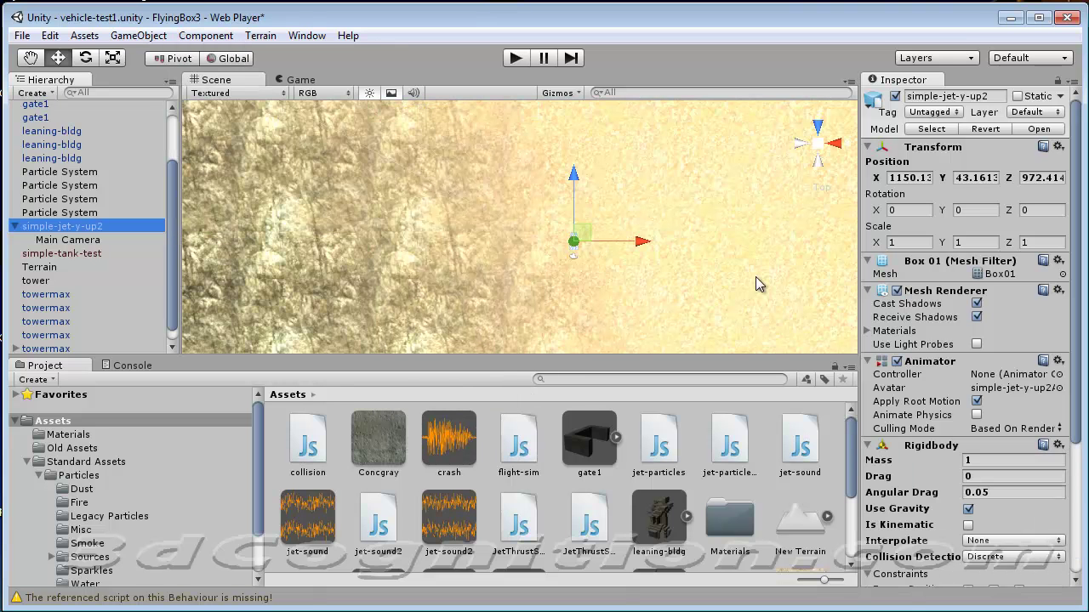
click(223, 41)
mouse_move(289, 112)
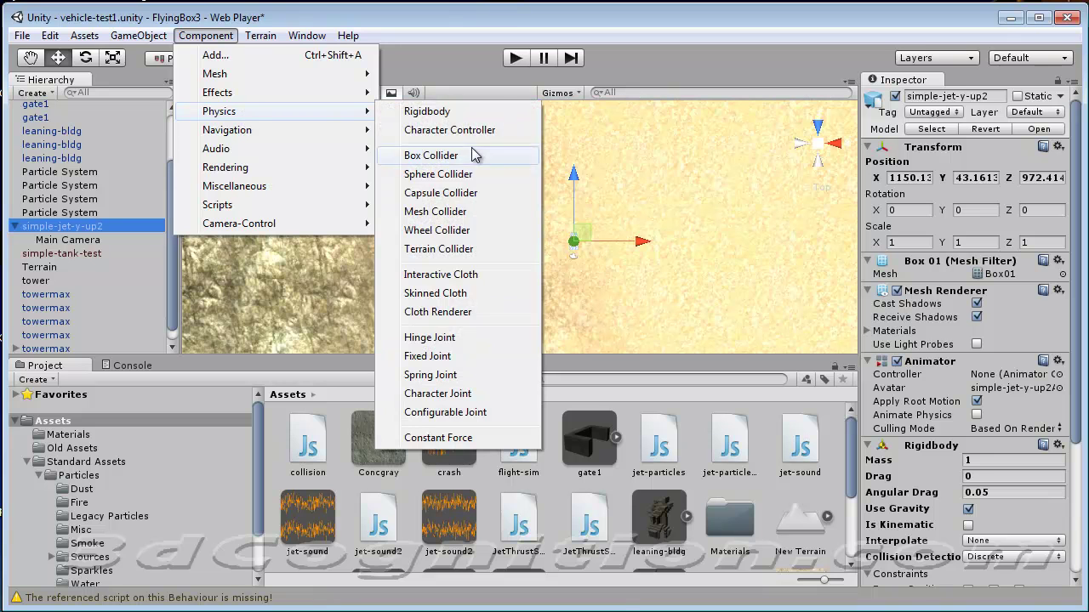
click(457, 217)
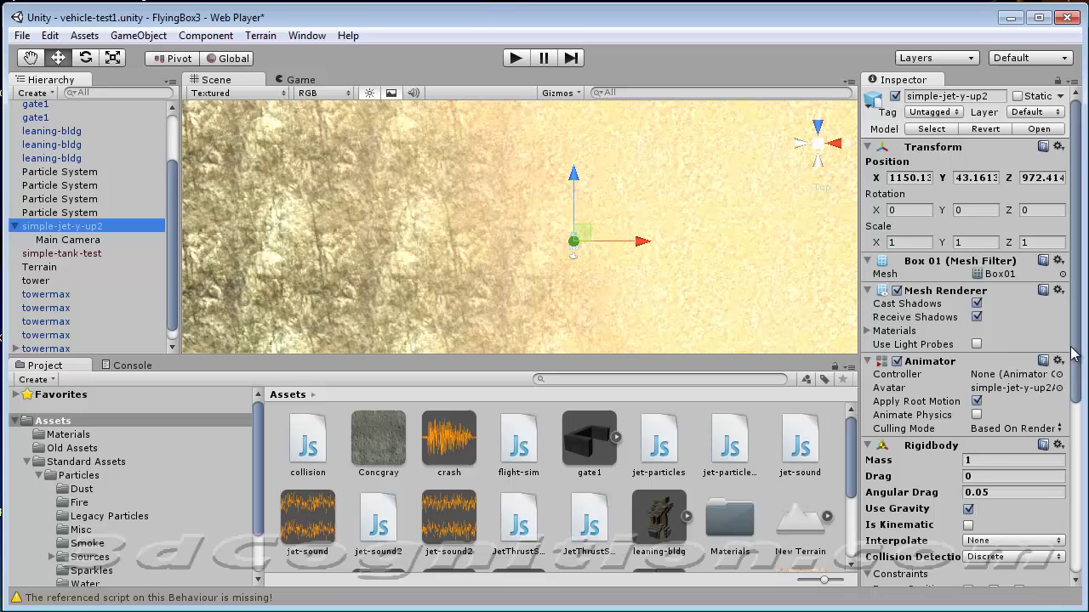
Step: Attach the flight-sim script to simple-jet-y-up2 and start Play mode
scroll(1055, 375, down, 10)
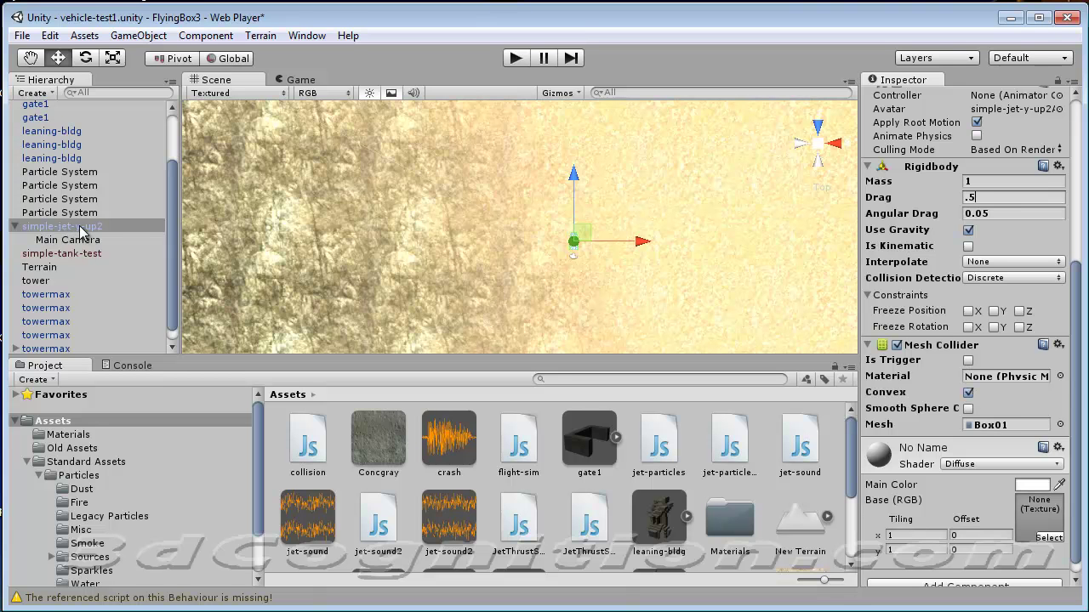
click(520, 455)
drag(521, 455, 97, 228)
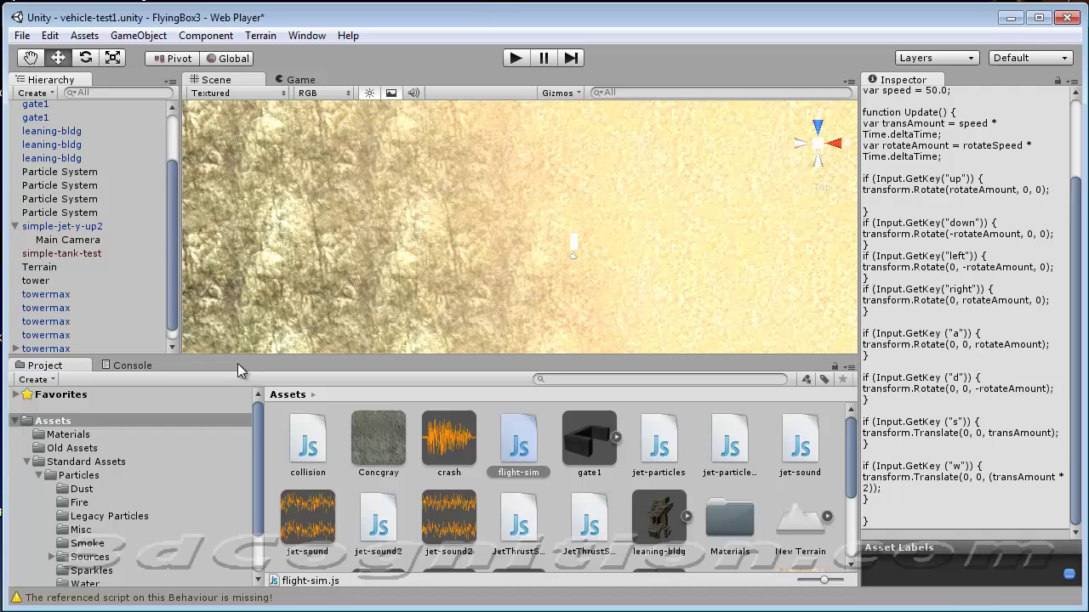
click(515, 59)
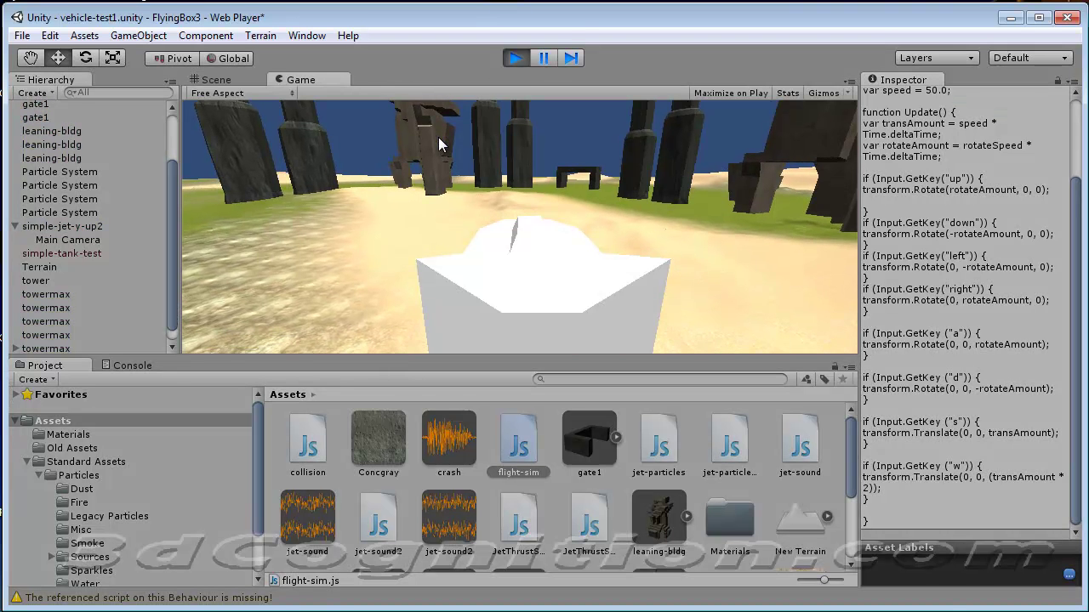
Step: Pitch up, fly forward with rolls on A/D, then thread between the dark towers
key(Down)
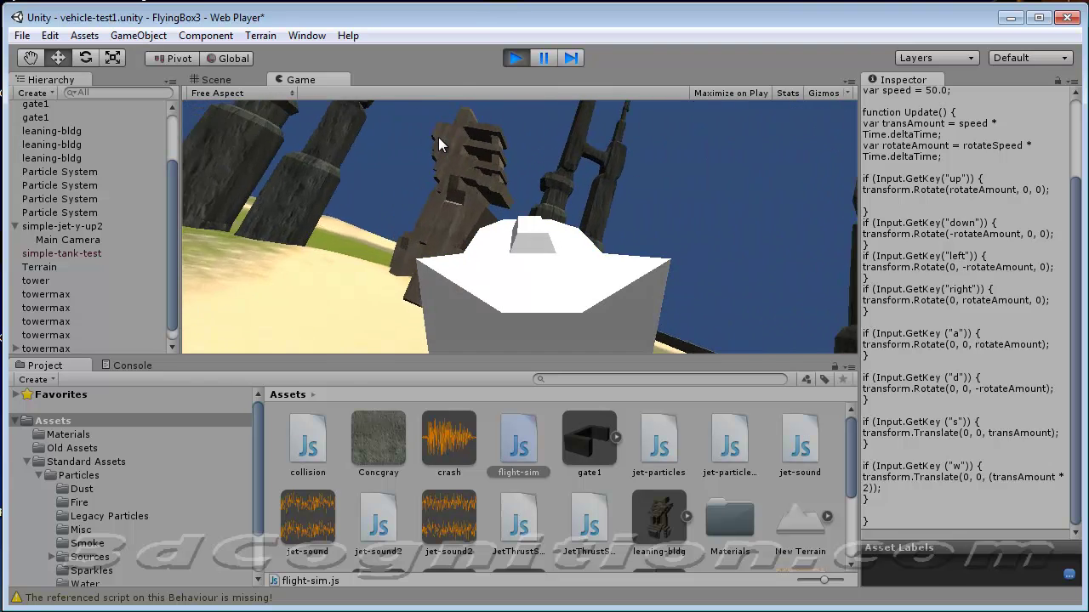
key(w)
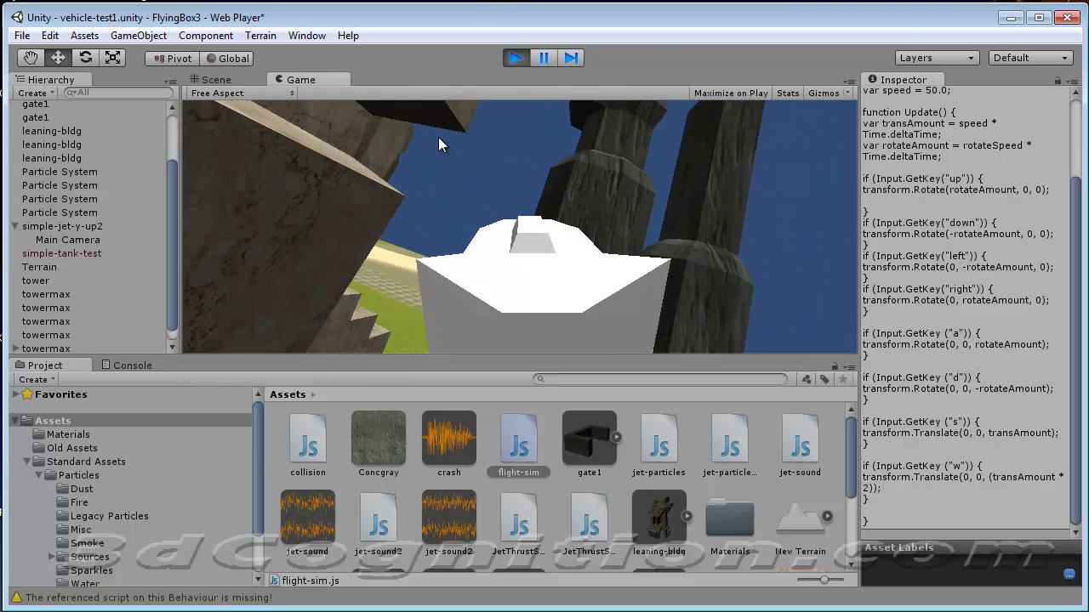
key(d)
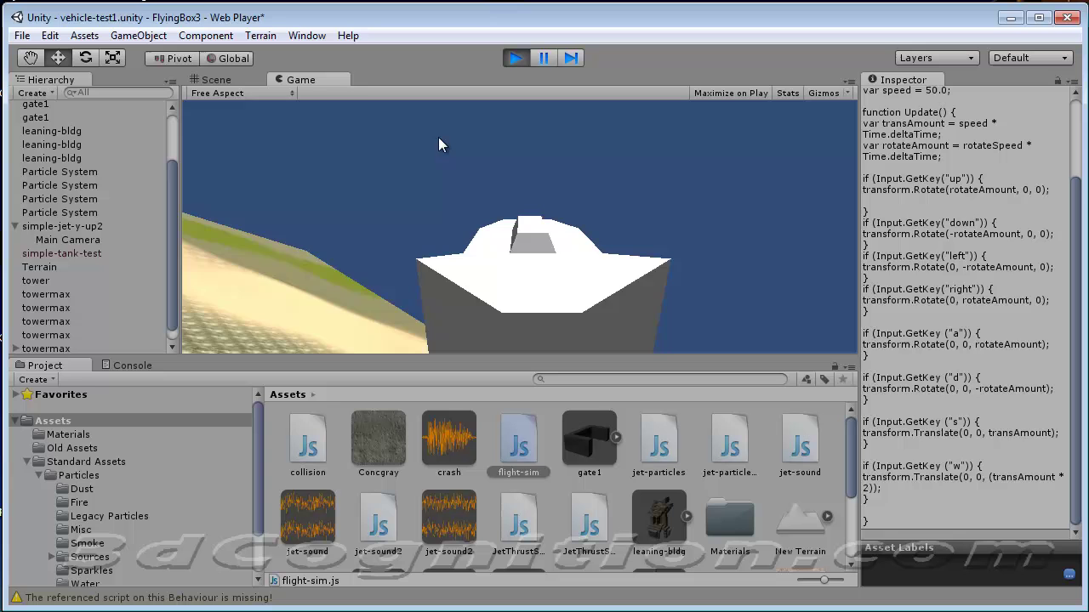
key(d)
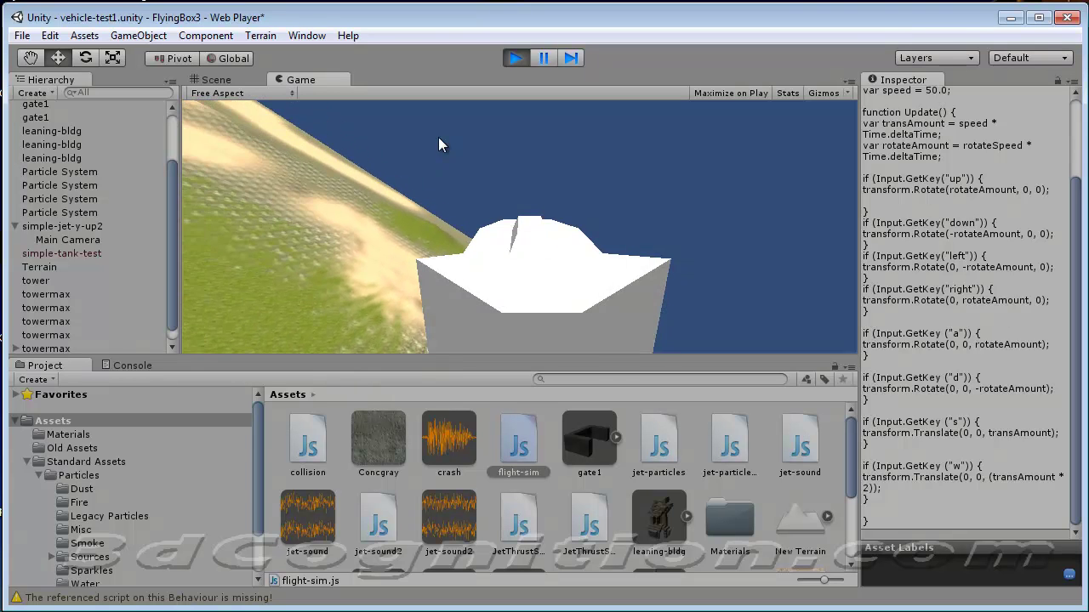
key(a)
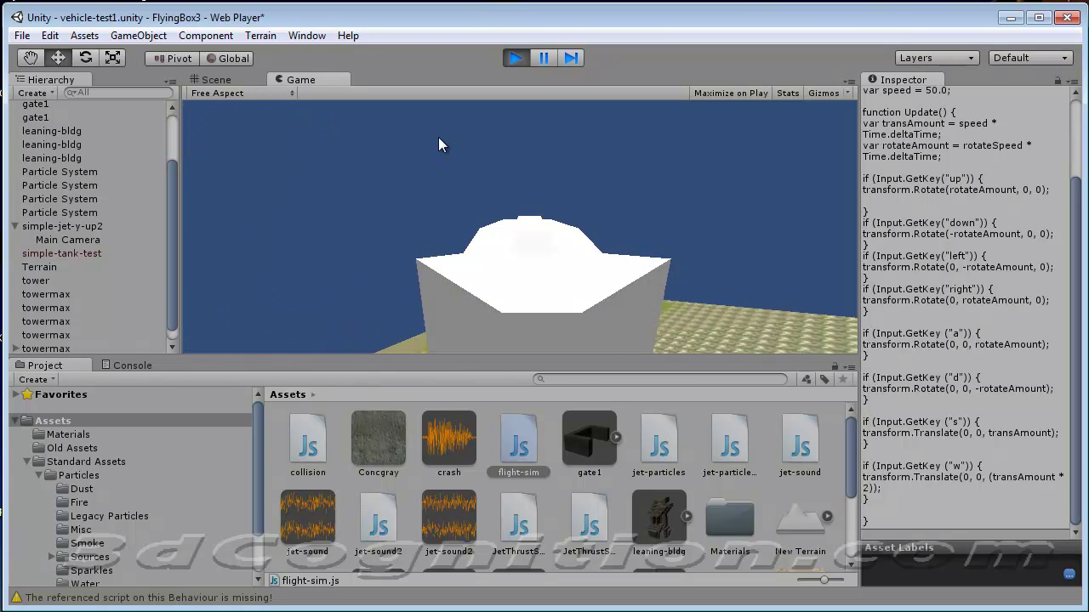
key(a)
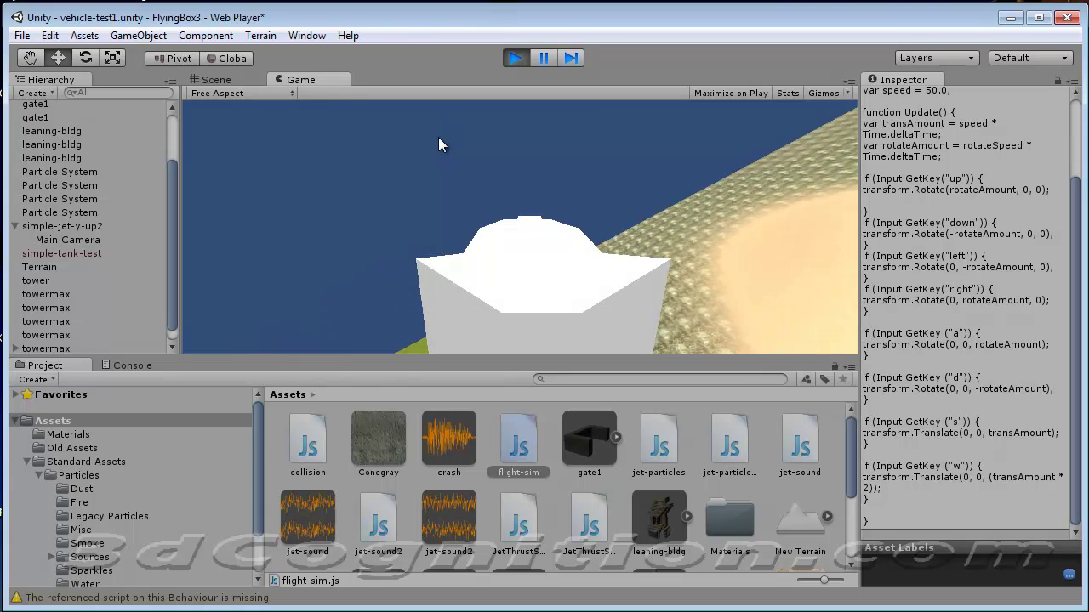
key(d)
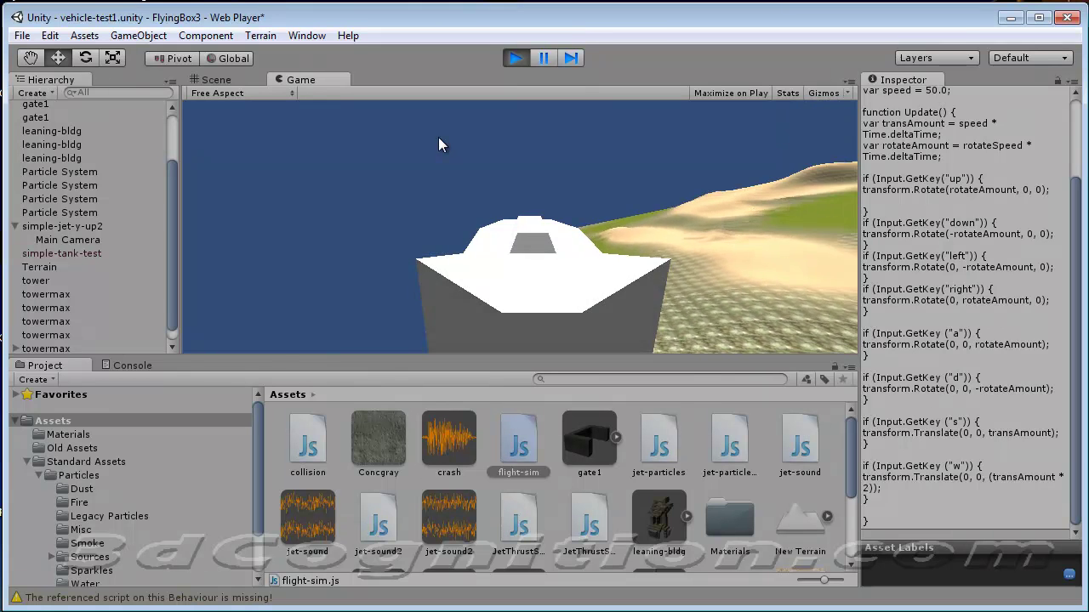
key(right)
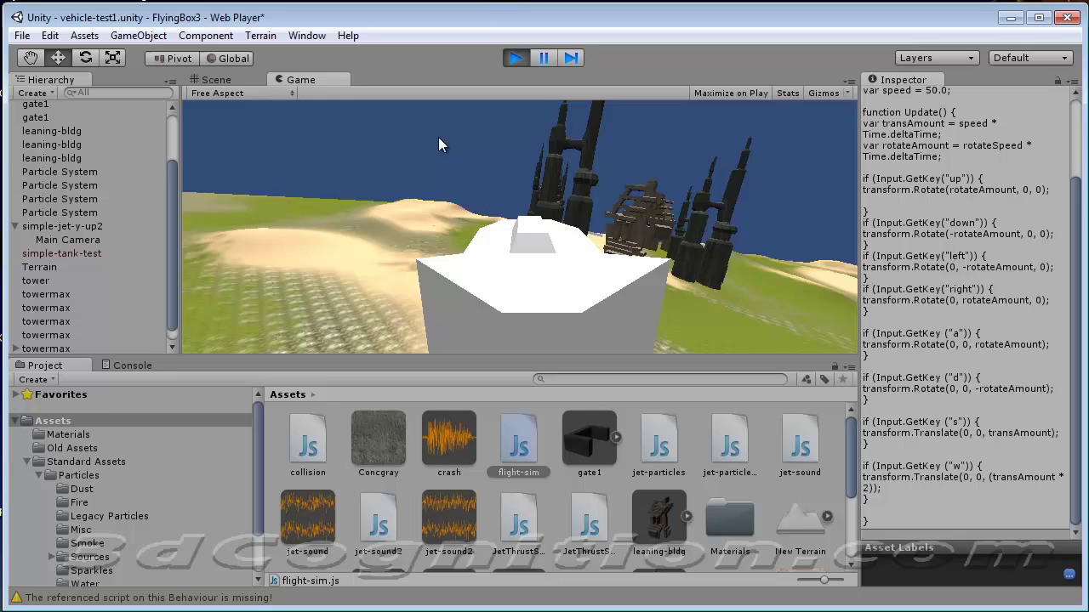
key(w)
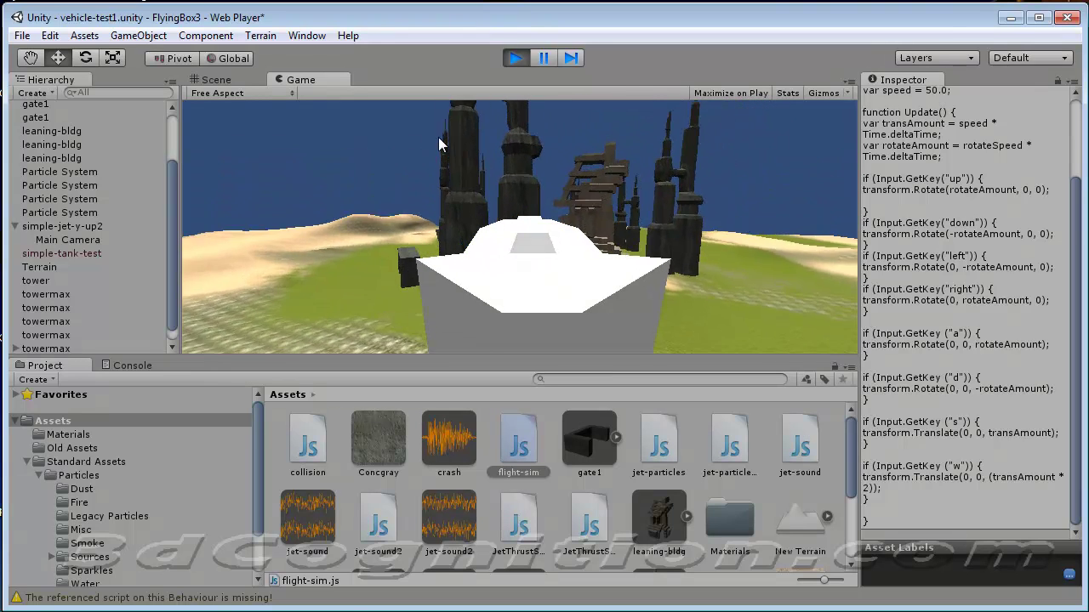
key(w)
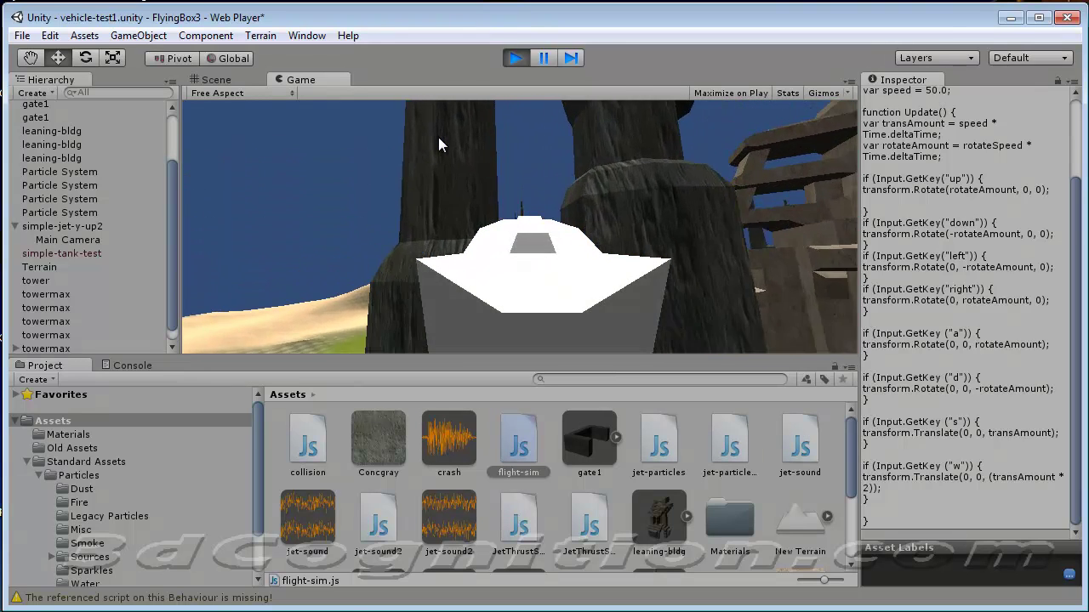
key(w)
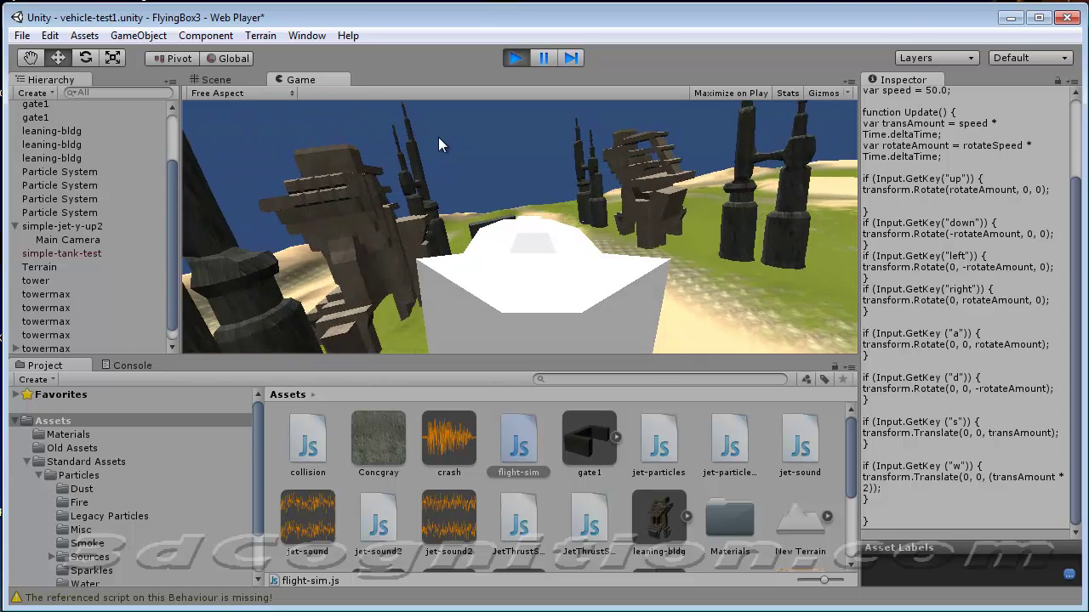
Step: Turn past the leaning building, perform a full roll with A, then stop Play mode
key(Right)
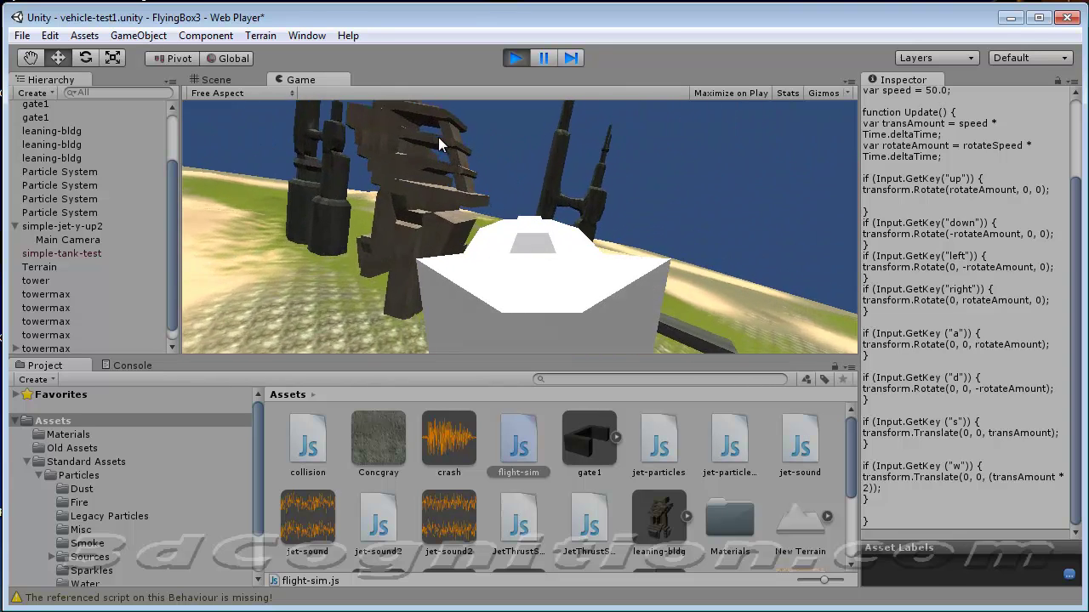
key(w)
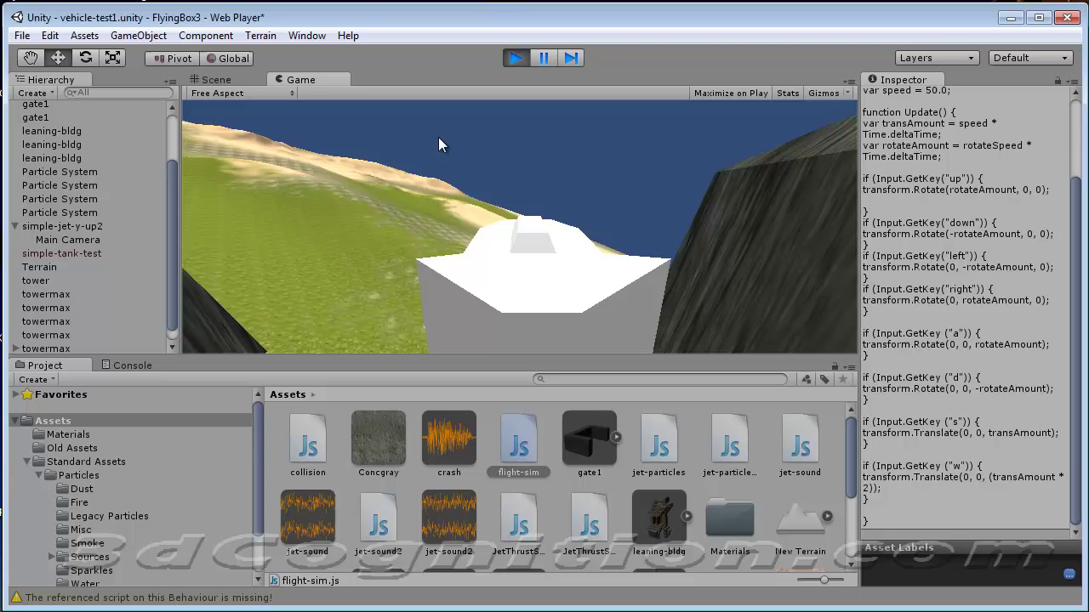
key(Left)
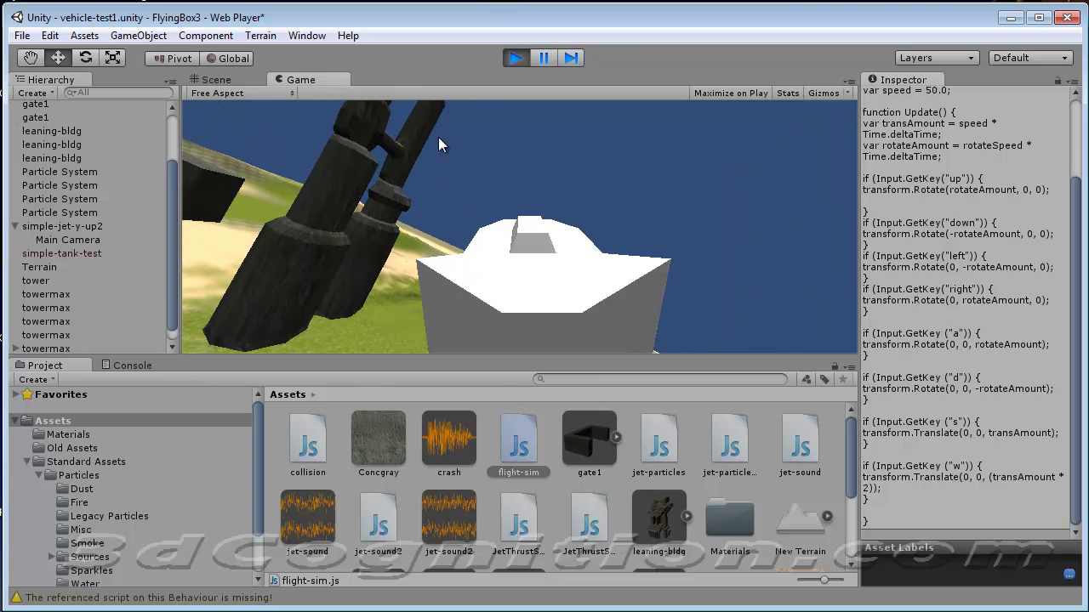
key(d)
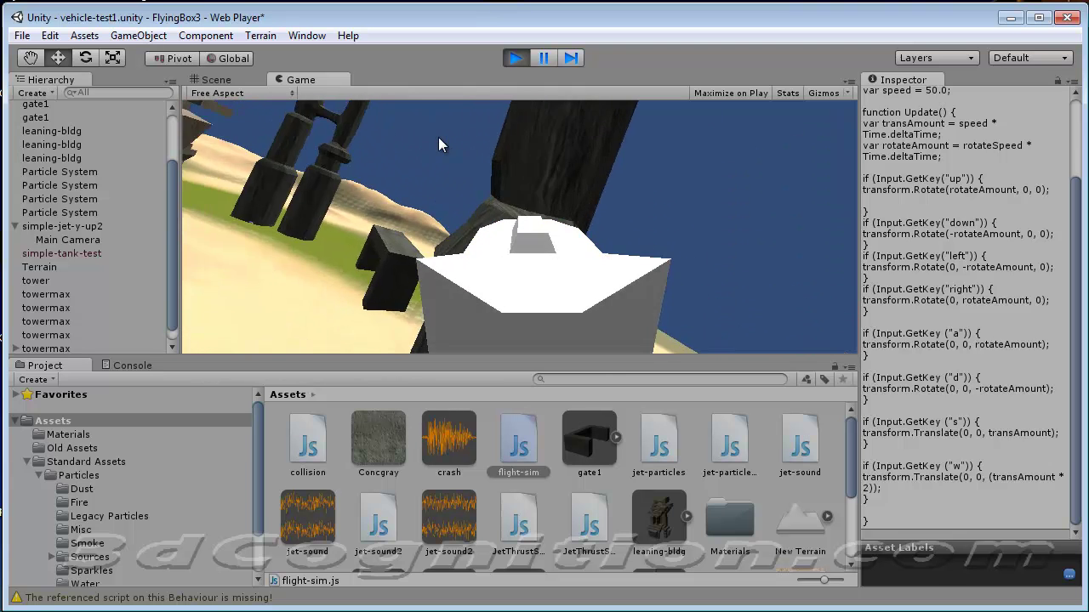
key(a)
key(w)
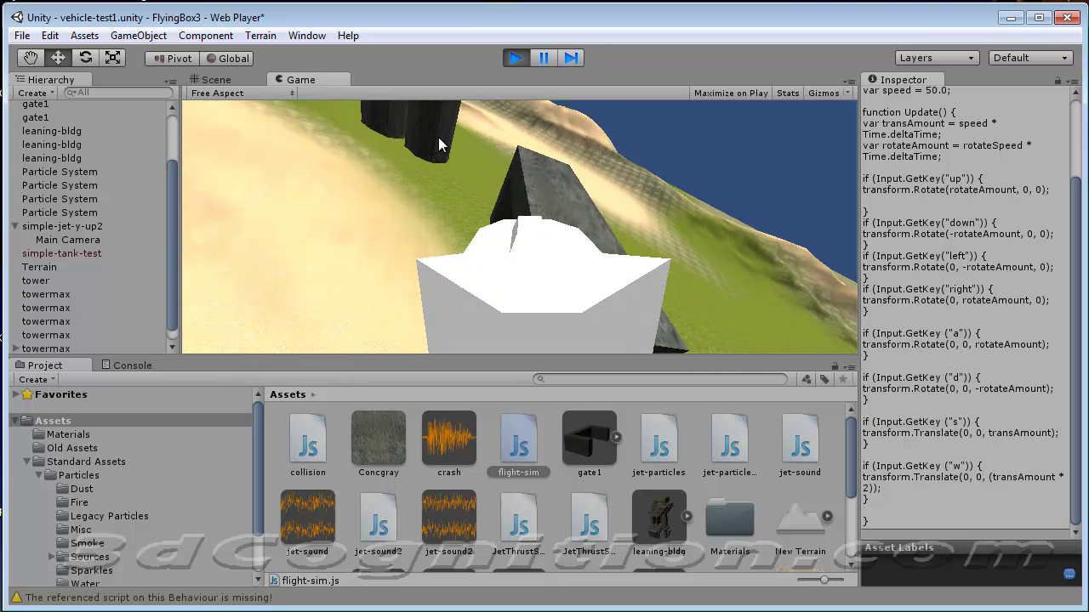
key(a)
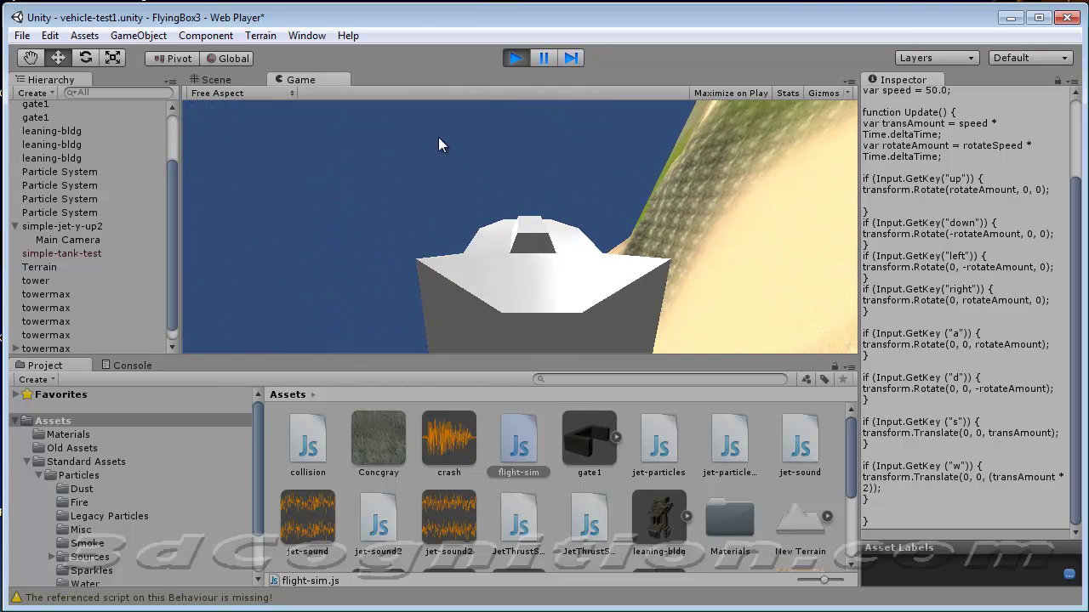
key(a)
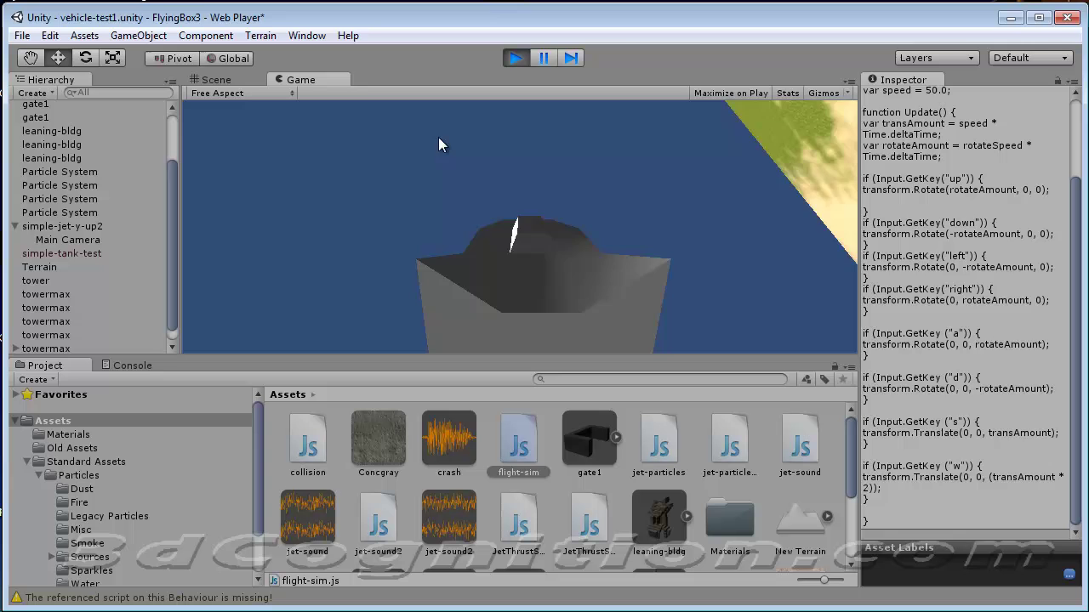
key(a)
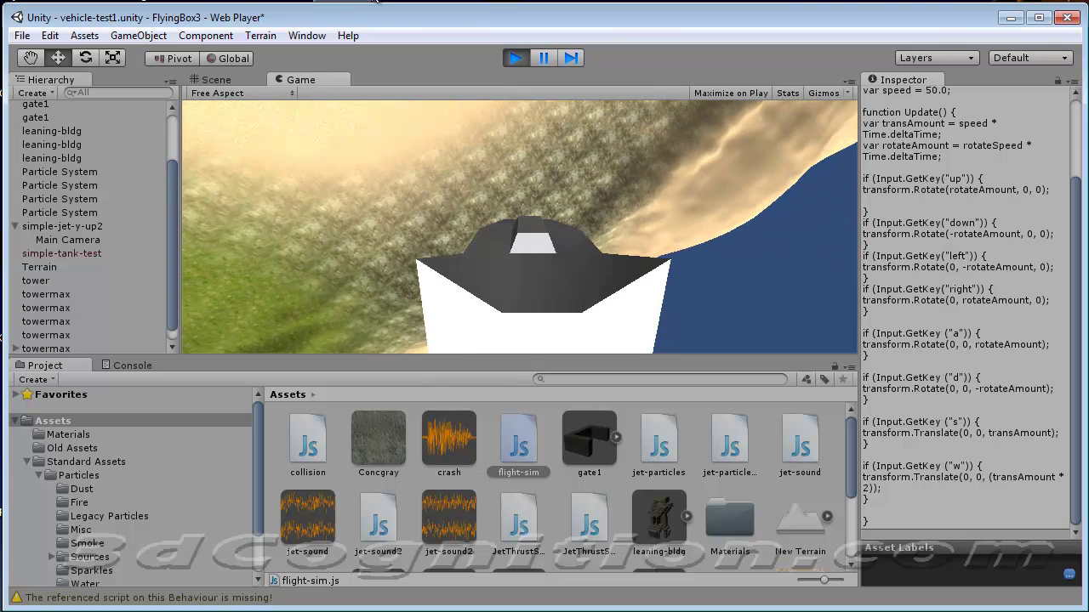
key(a)
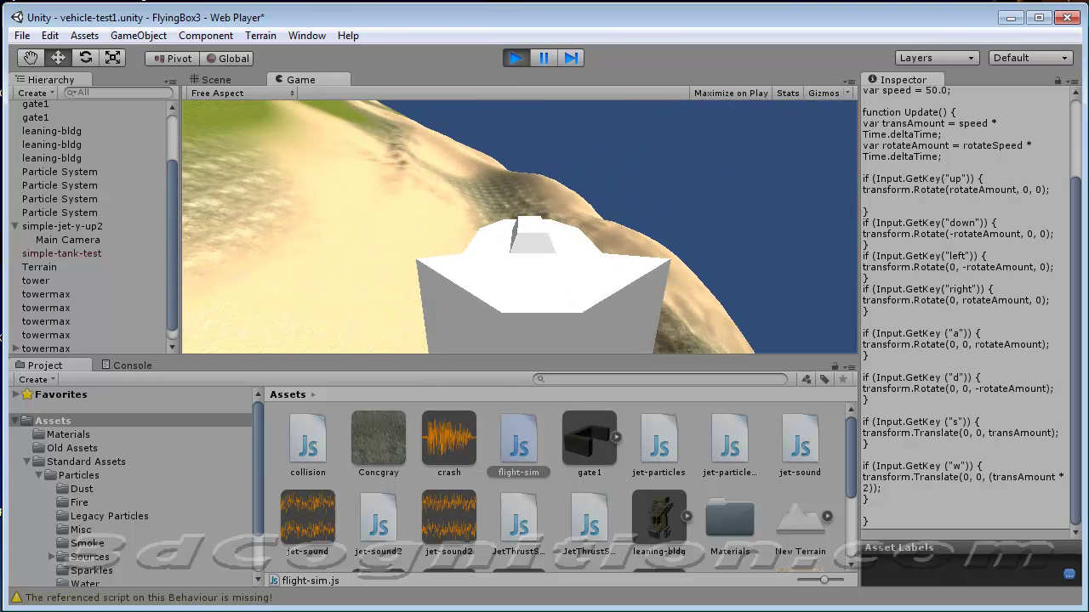
key(a)
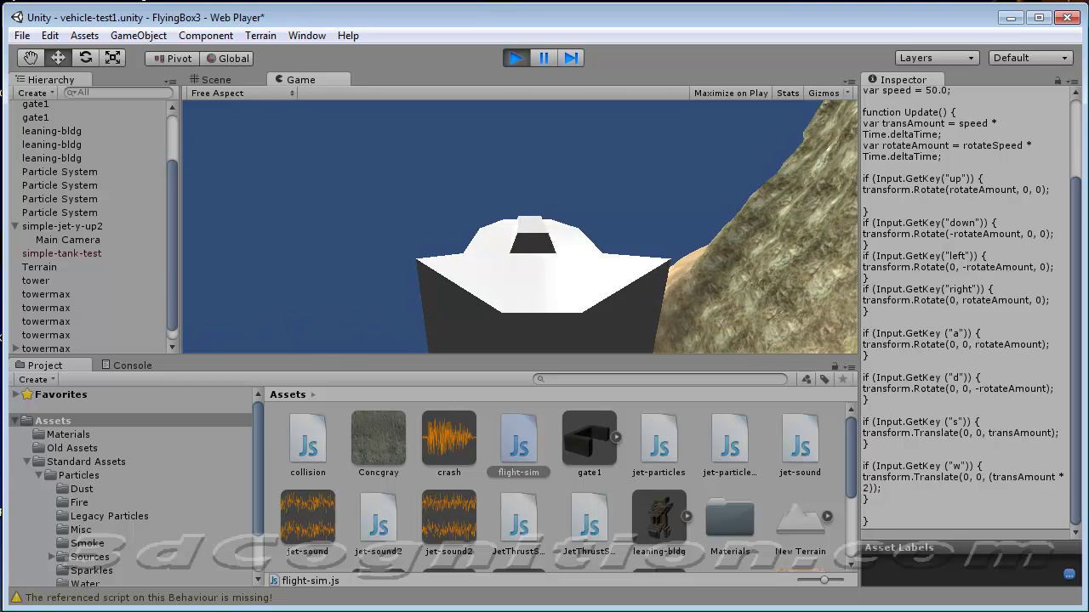
click(515, 58)
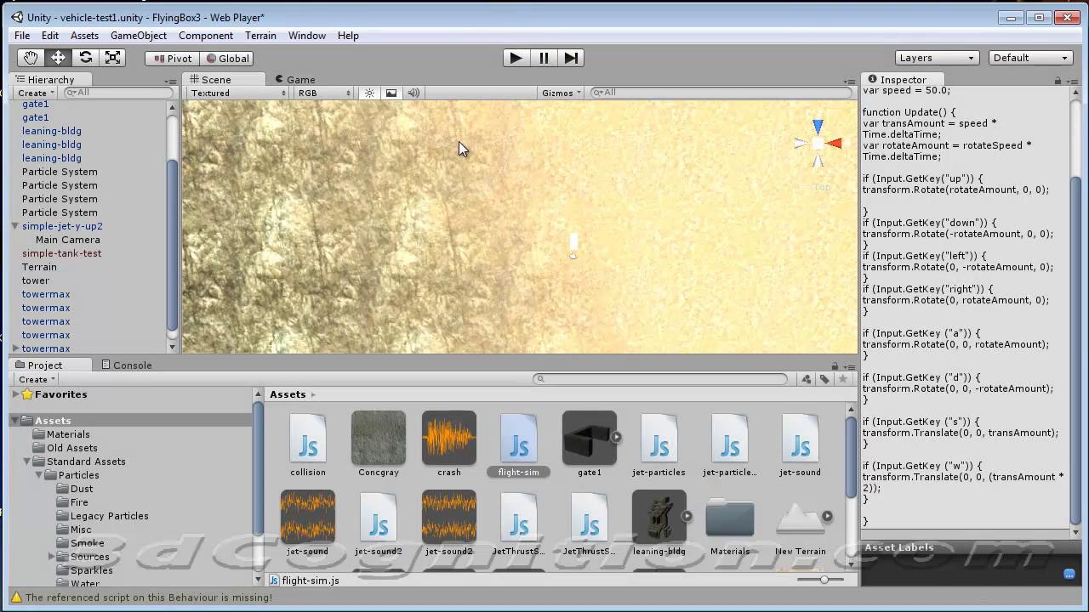